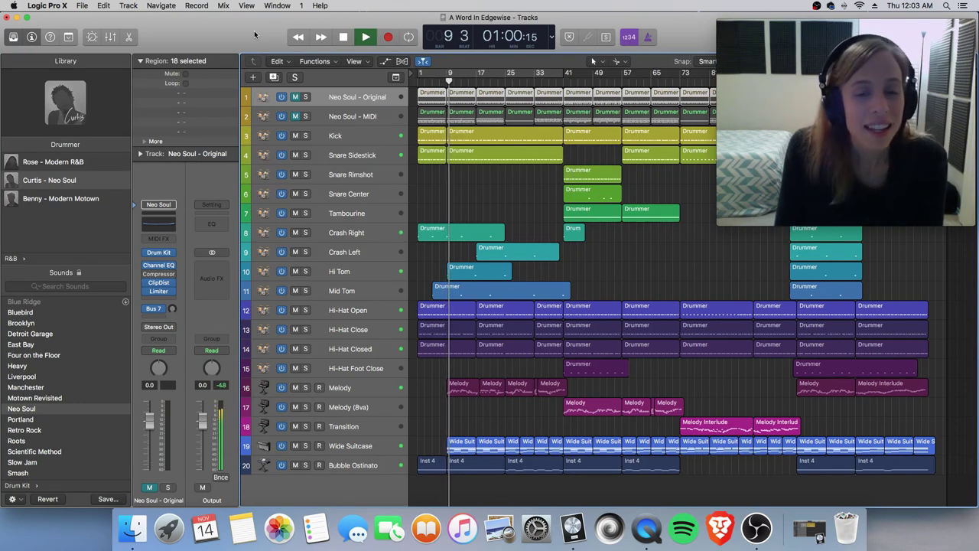
# - Select the drum tracks 3–15, Kick through Hi-Hat Foot Close, with their regions
pyautogui.click(360, 136)
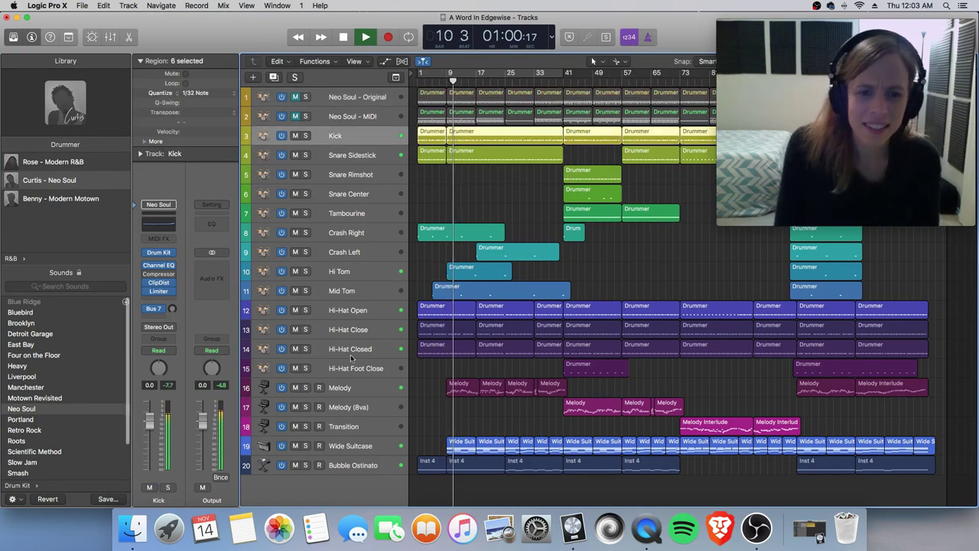
pyautogui.keyDown('shift'); pyautogui.click(353, 371); pyautogui.keyUp('shift')
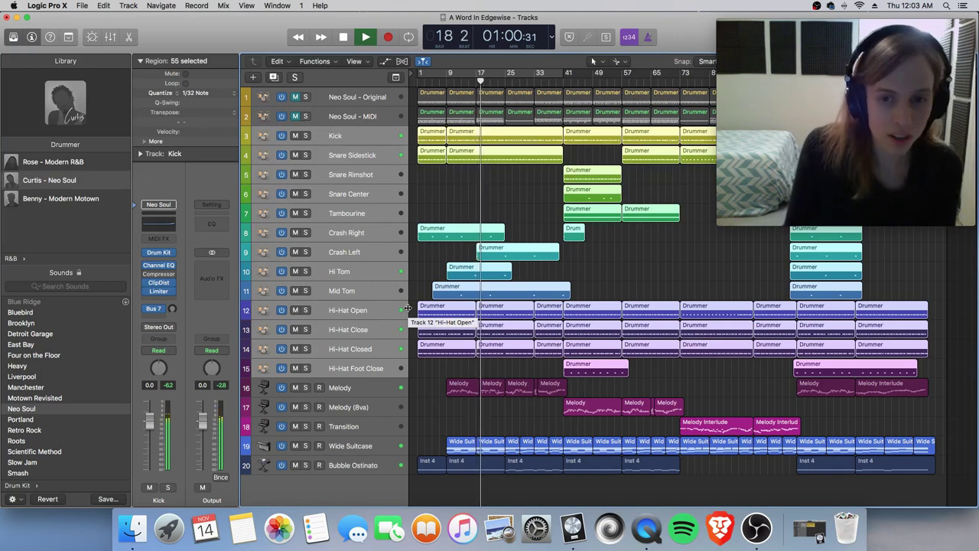
pyautogui.press('p')
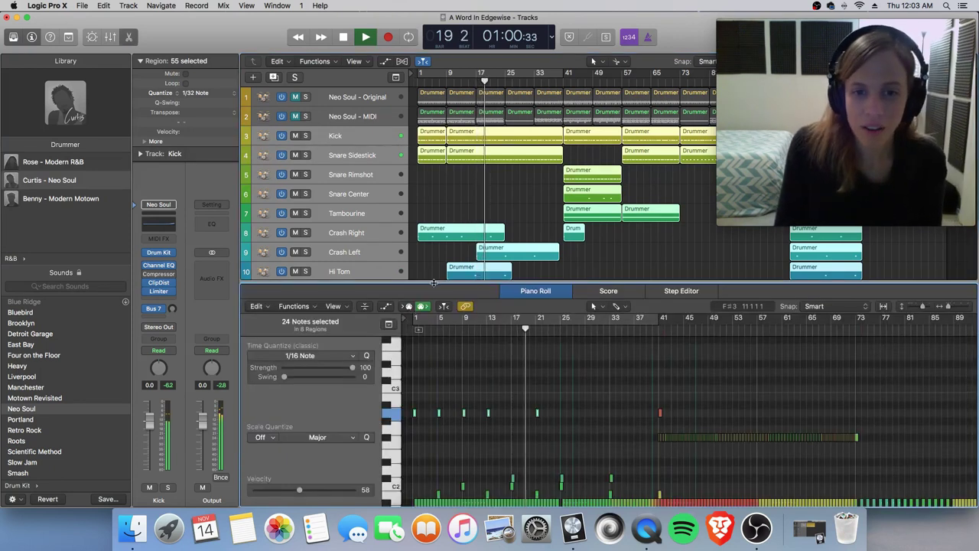
pyautogui.scroll(-5, 501, 348)
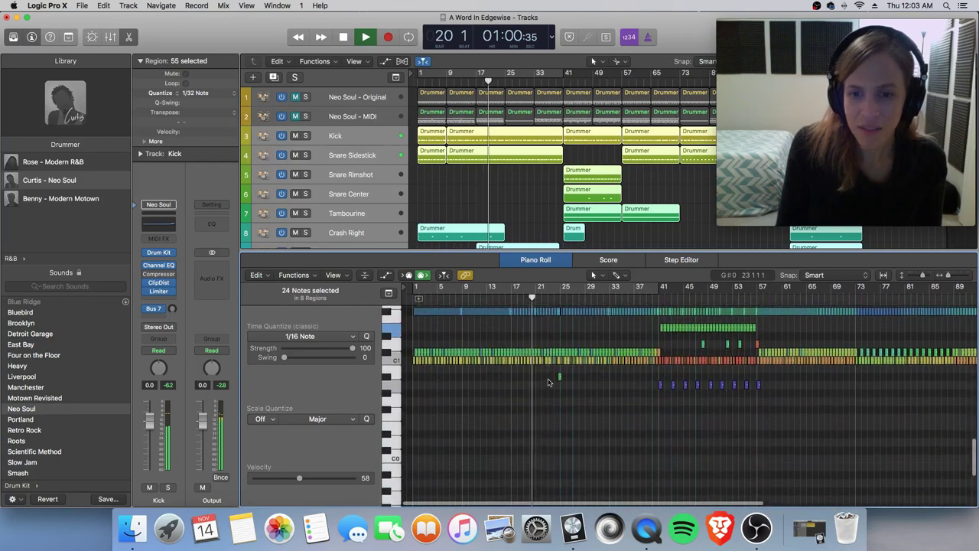
pyautogui.hscroll(5, 550, 380)
pyautogui.scroll(3, 551, 380)
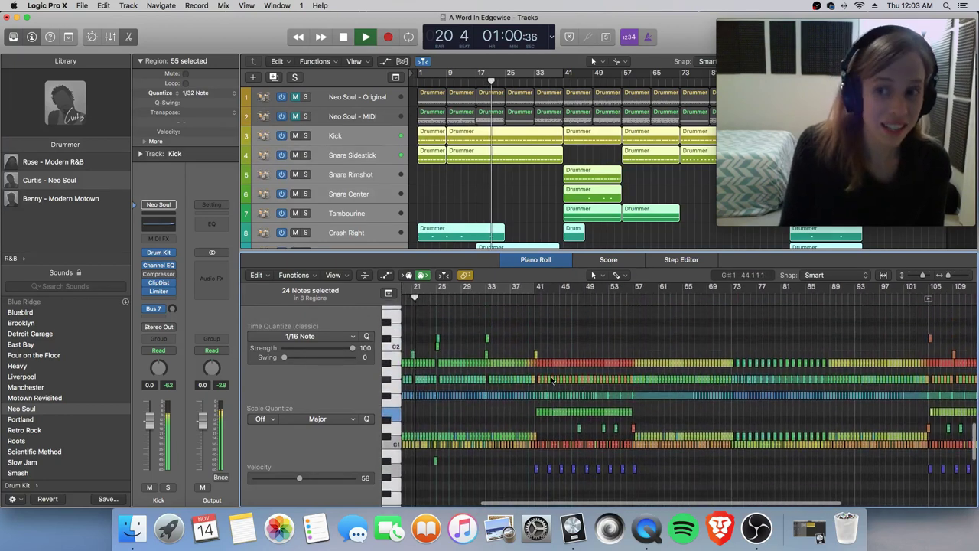
pyautogui.hscroll(6, 551, 380)
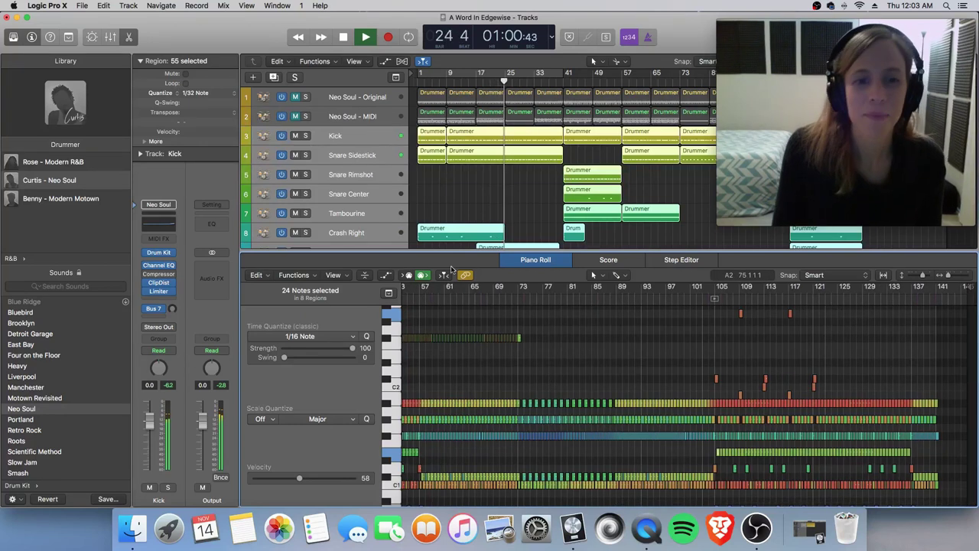
pyautogui.moveTo(440, 260); pyautogui.dragTo(441, 287)
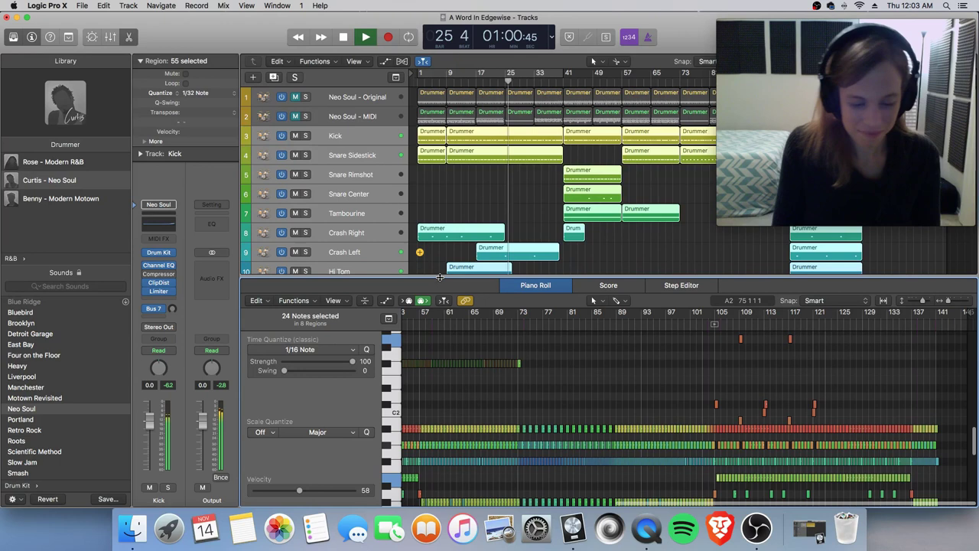
pyautogui.press('p')
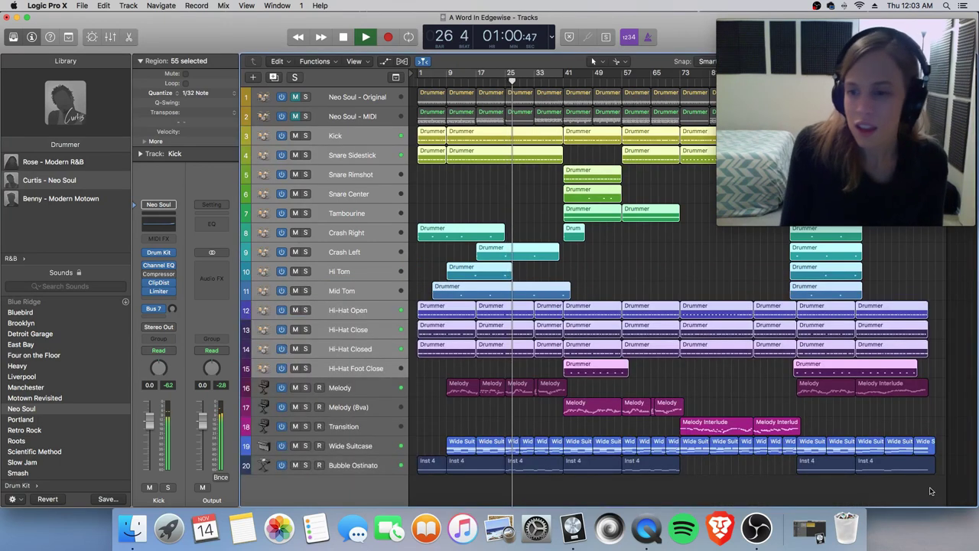
# - Marquee-select the regions on tracks 16–20, Melody through Bubble Ostinato
pyautogui.moveTo(931, 491)
pyautogui.mouseDown()
pyautogui.moveTo(558, 398)
pyautogui.moveTo(407, 383)
pyautogui.mouseUp()
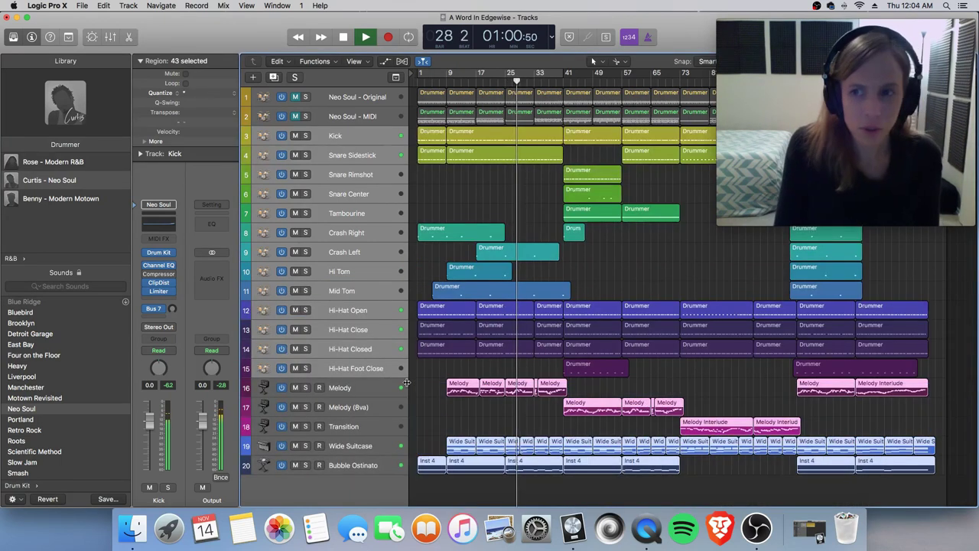
pyautogui.doubleClick(457, 452)
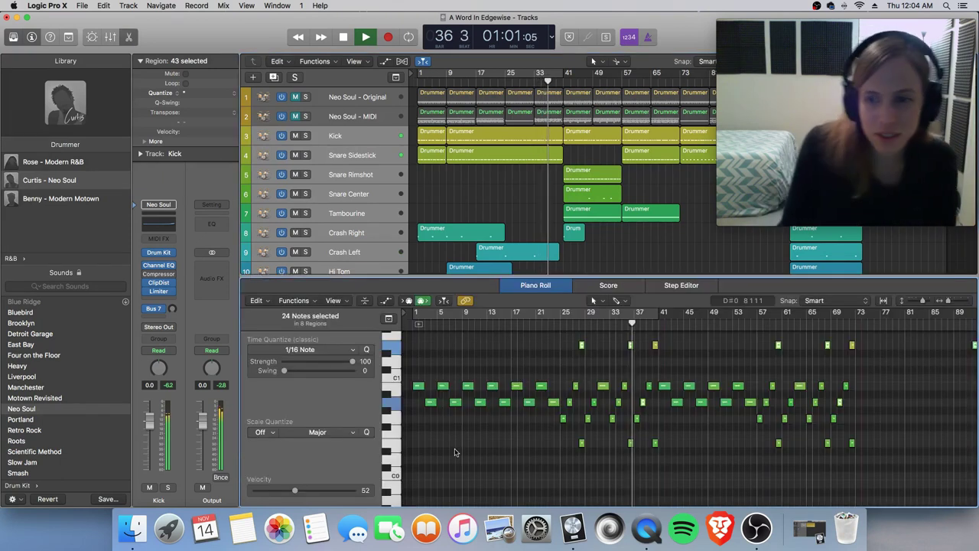
pyautogui.scroll(2, 549, 442)
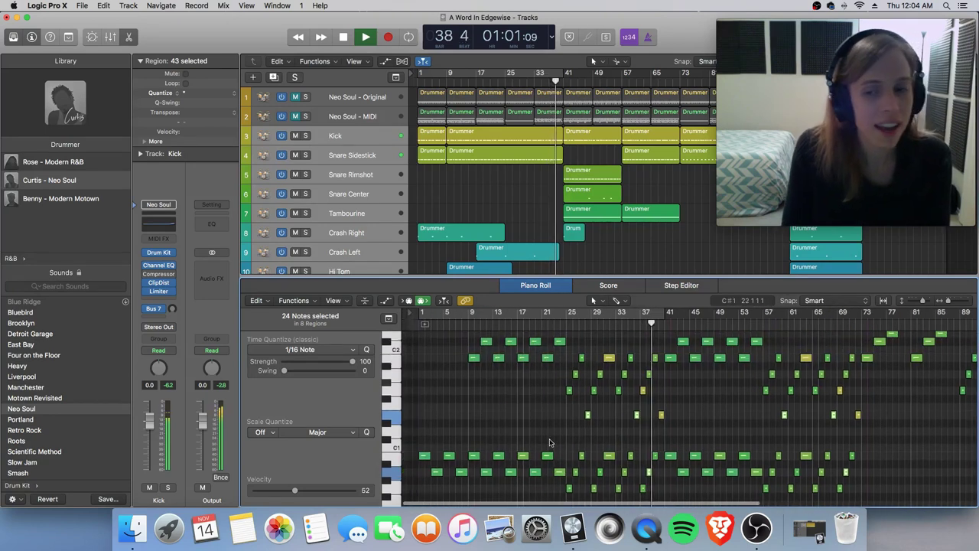
pyautogui.scroll(4, 549, 442)
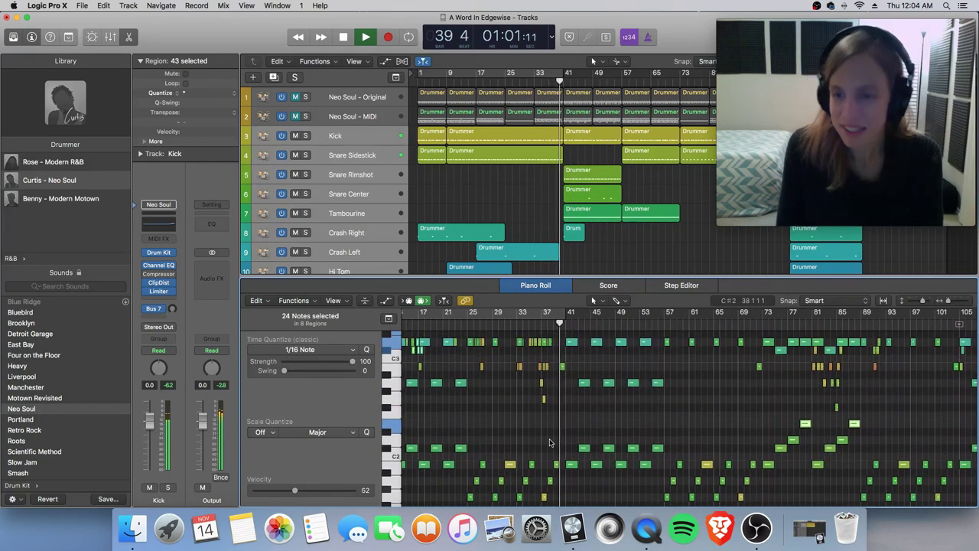
pyautogui.scroll(5, 549, 443)
pyautogui.moveTo(946, 304); pyautogui.dragTo(945, 304)
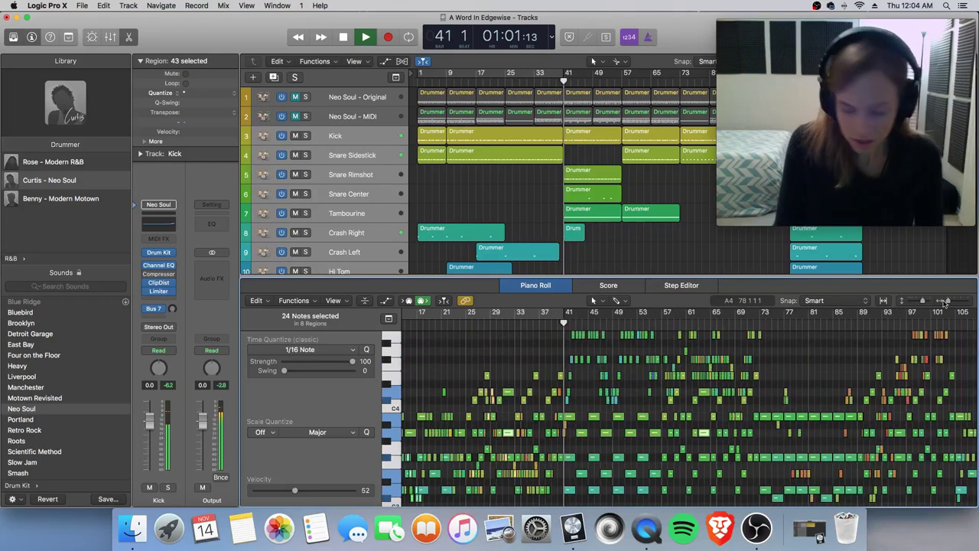
pyautogui.hscroll(5, 494, 368)
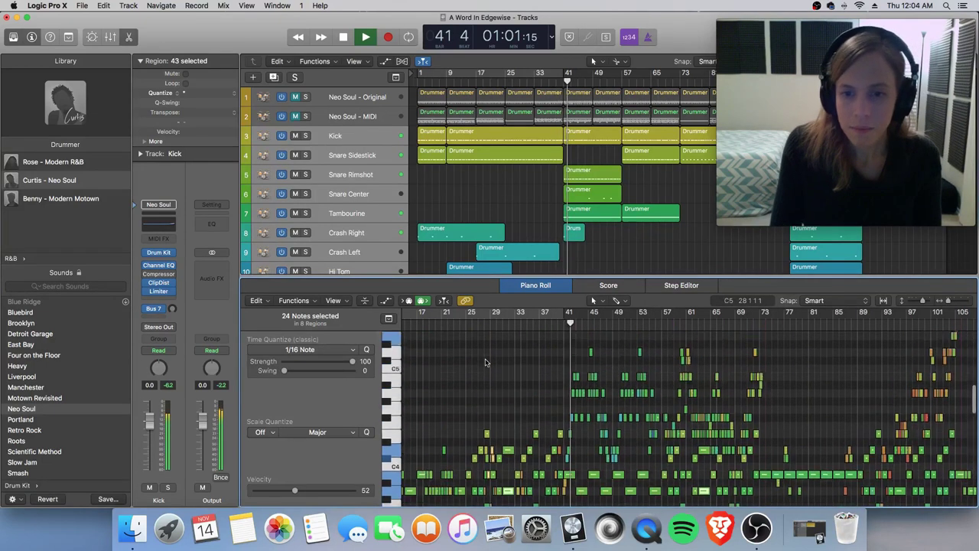
pyautogui.hscroll(10, 493, 368)
pyautogui.scroll(3, 496, 371)
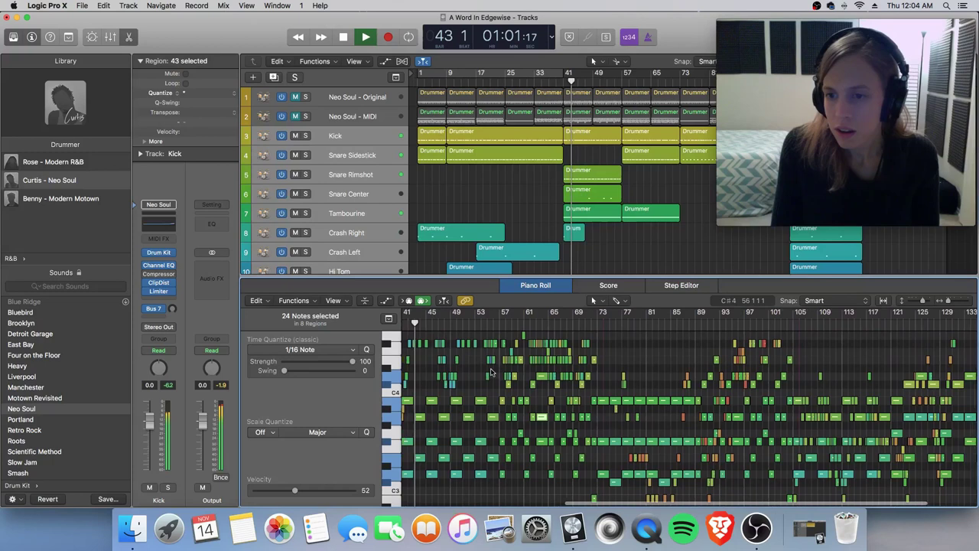
pyautogui.hscroll(-15, 498, 374)
pyautogui.scroll(-6, 496, 373)
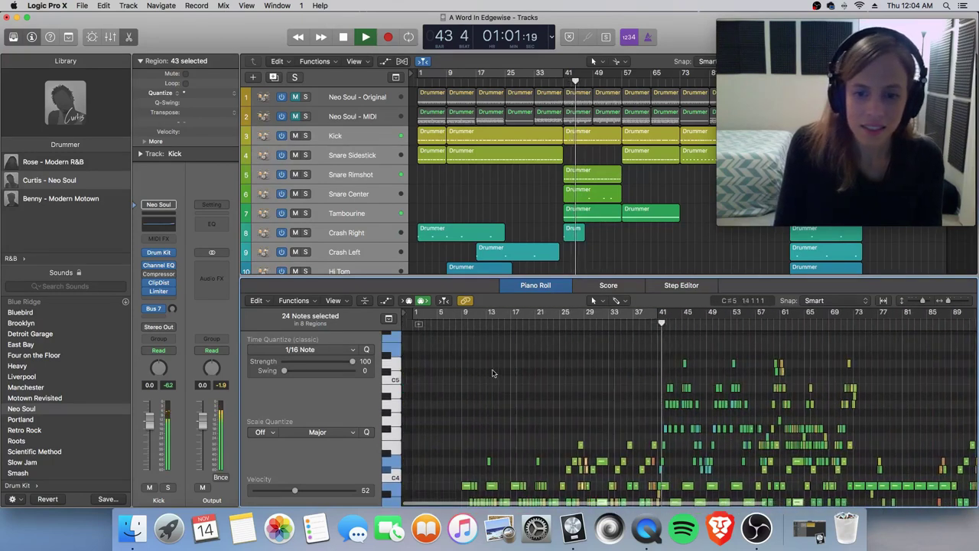
pyautogui.press('p')
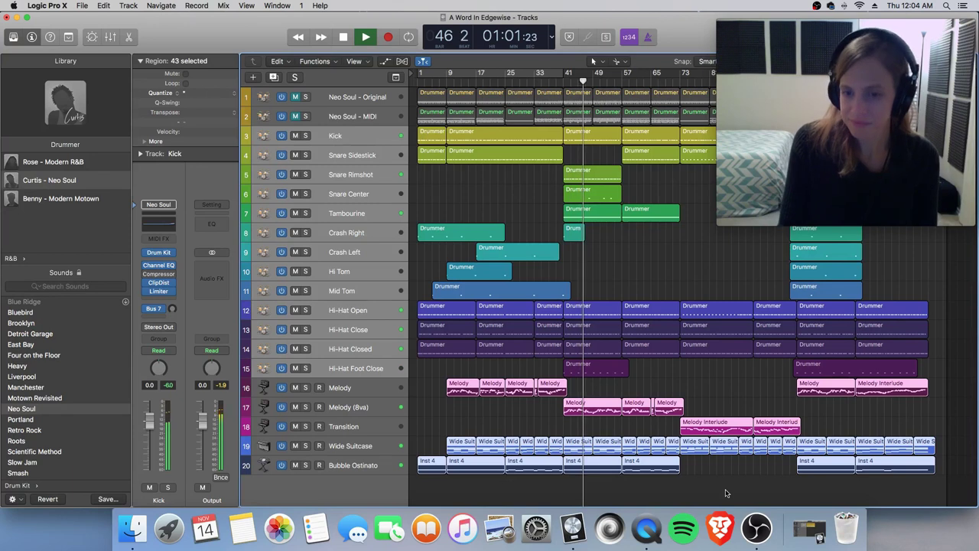
# - Deselect all regions and select only the Neo Soul - Original track
pyautogui.click(753, 489)
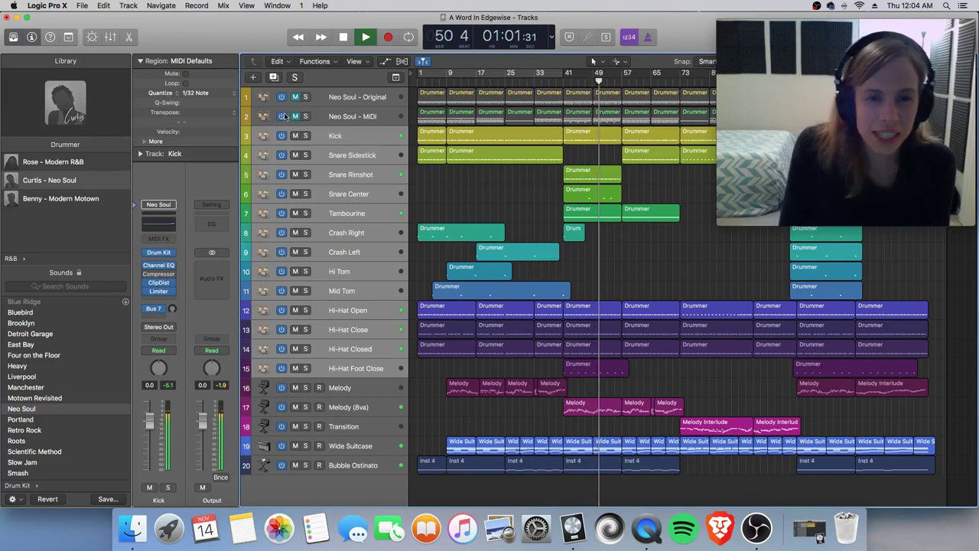
pyautogui.click(335, 101)
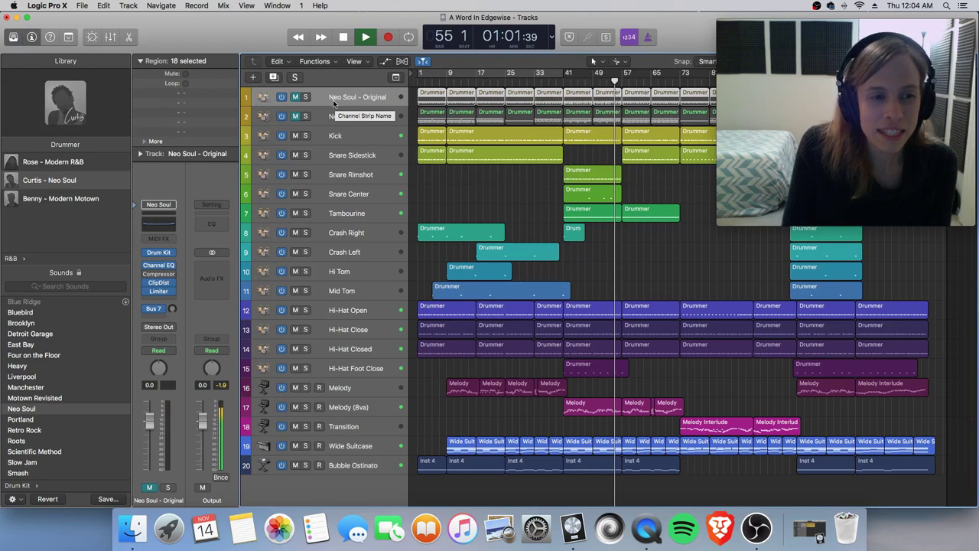
pyautogui.moveTo(29, 194)
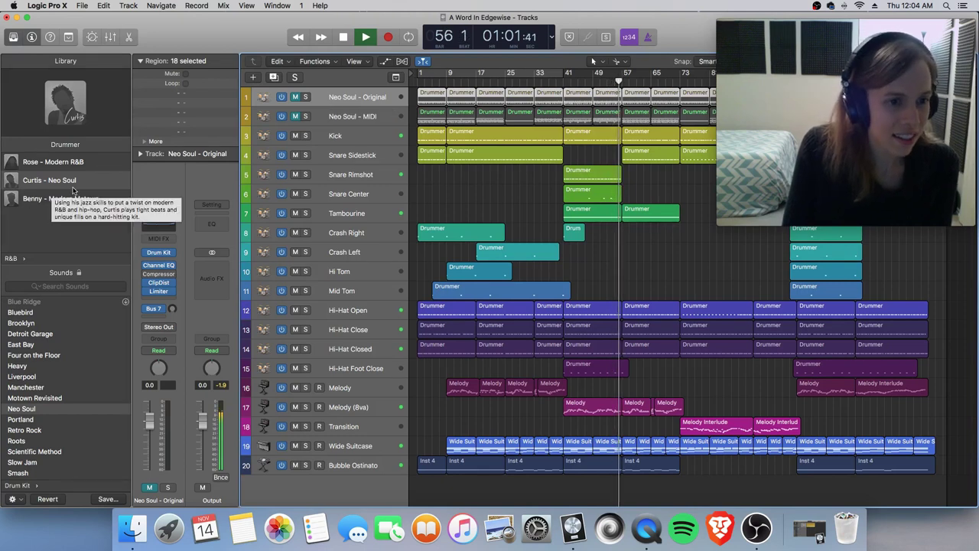
# - Browse the drummer genre list and try selecting Neo Soul - MIDI, Kick, and all regions
pyautogui.click(12, 258)
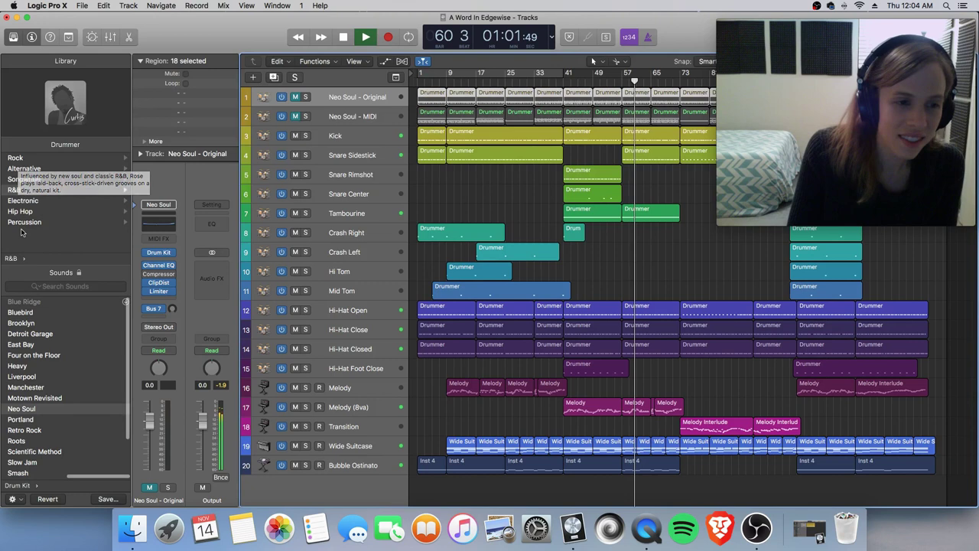
pyautogui.hscroll(5, 68, 237)
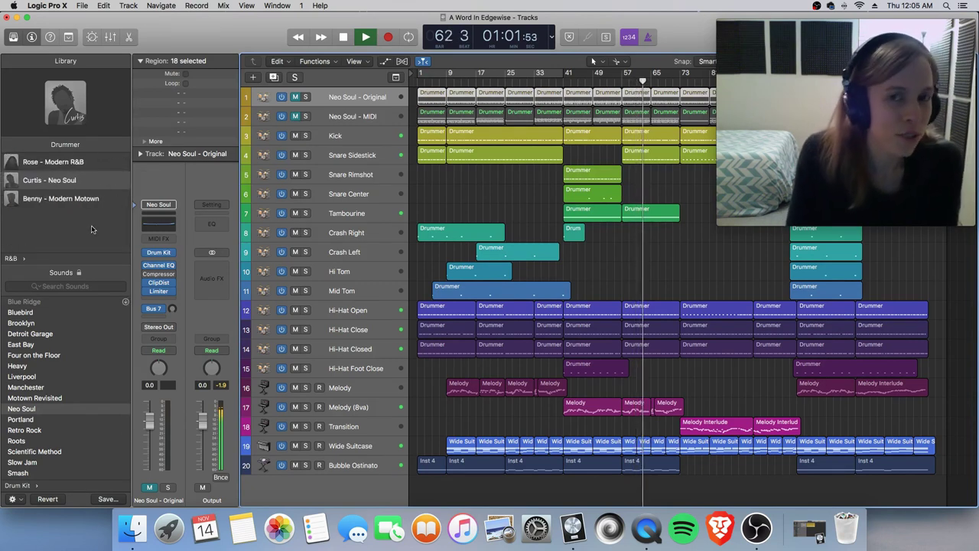
pyautogui.click(336, 117)
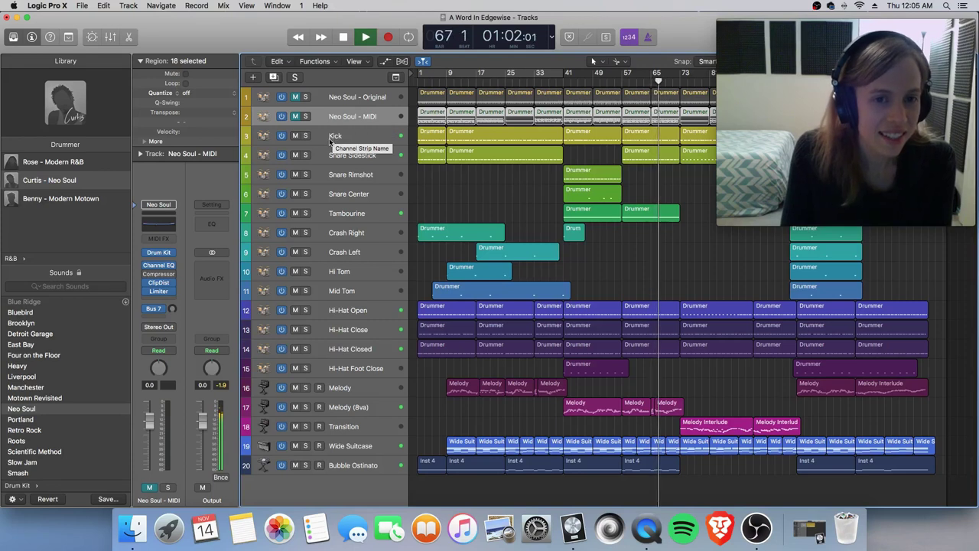
pyautogui.click(330, 137)
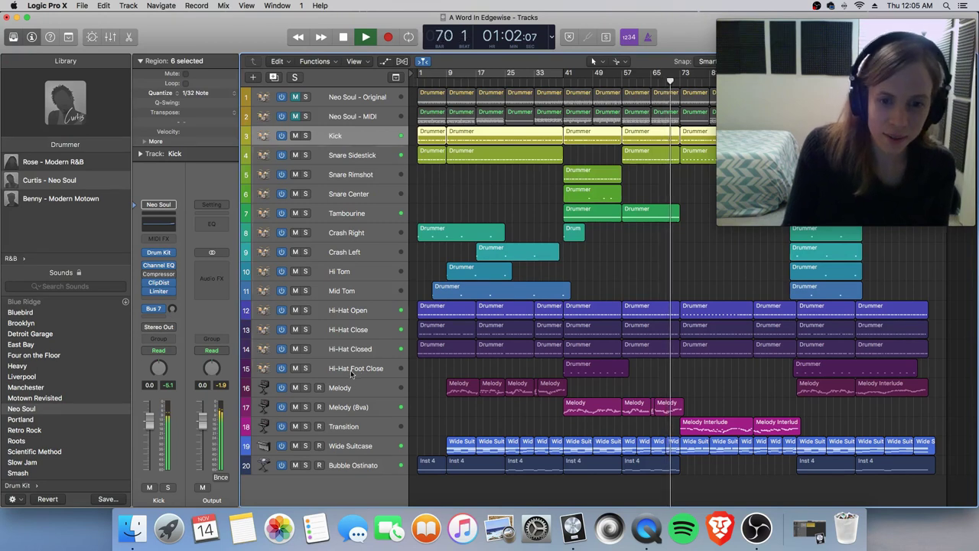
pyautogui.press('super+a')
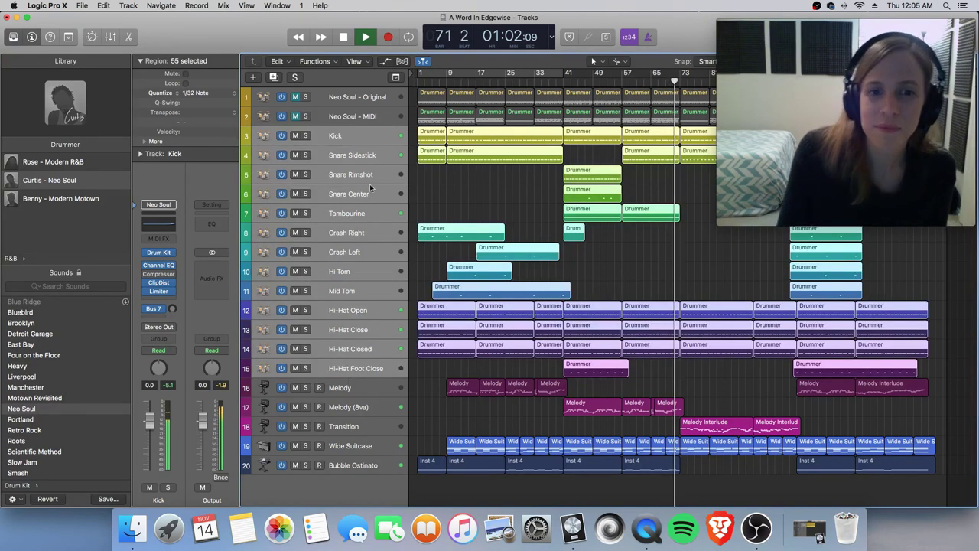
# - Select only Neo Soul - Original and open its Drummer Editor with E
pyautogui.click(339, 130)
pyautogui.click(328, 103)
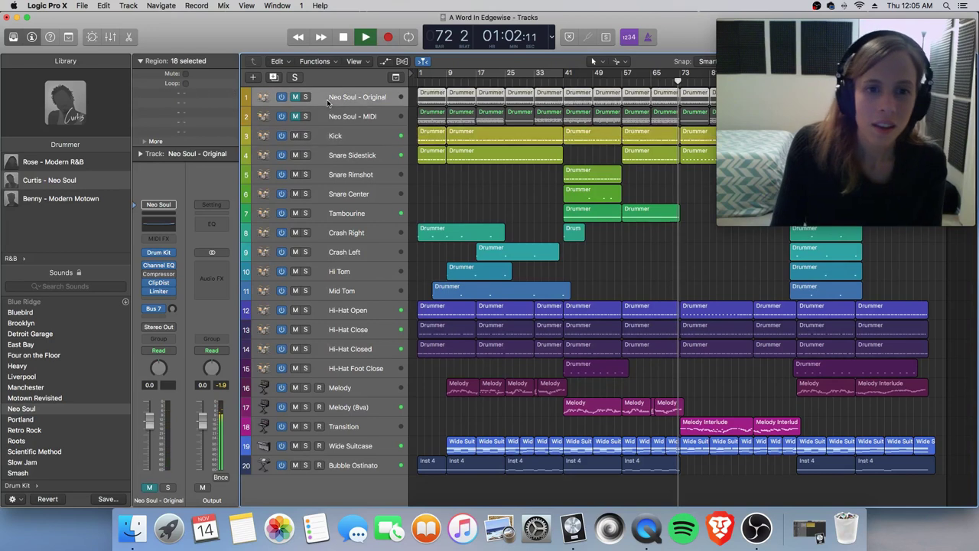
pyautogui.press('e')
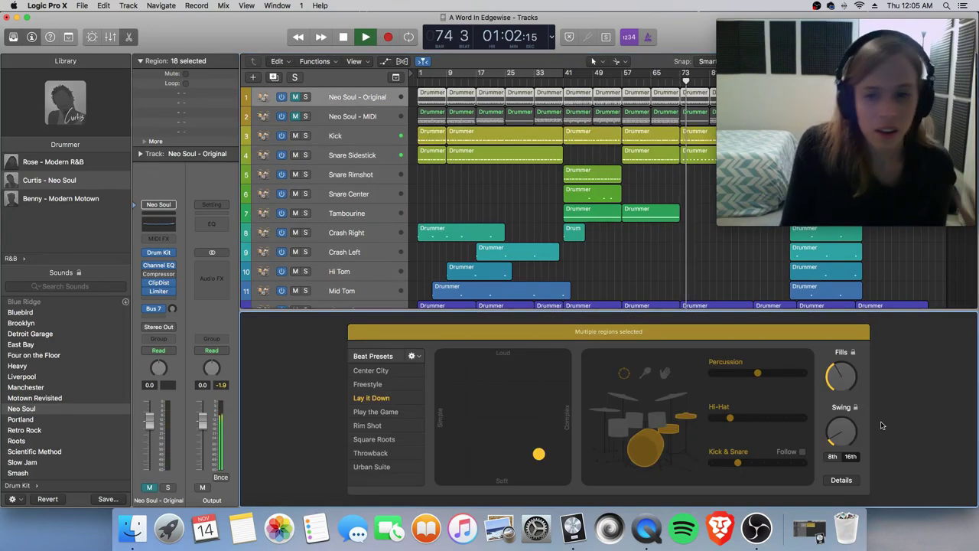
pyautogui.click(344, 121)
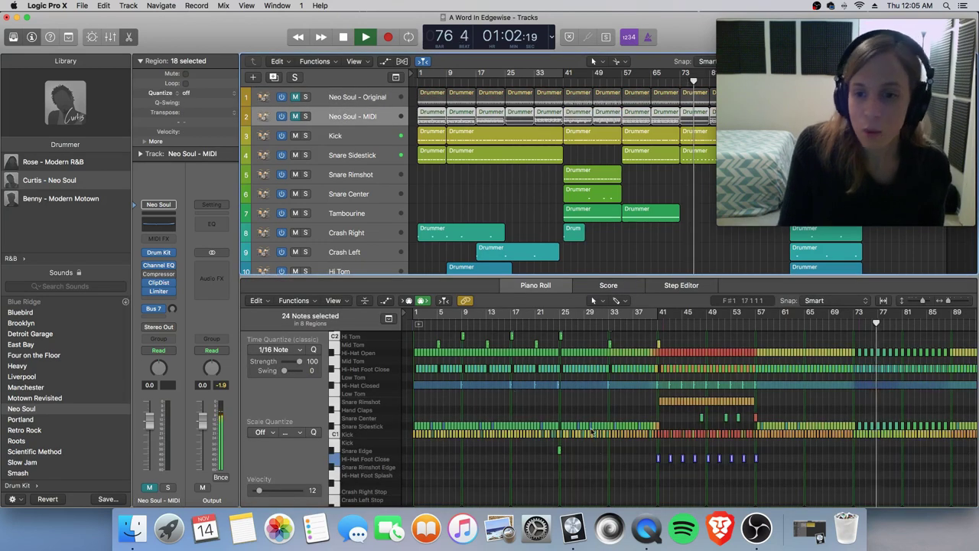
pyautogui.hscroll(10, 593, 433)
pyautogui.scroll(2, 594, 427)
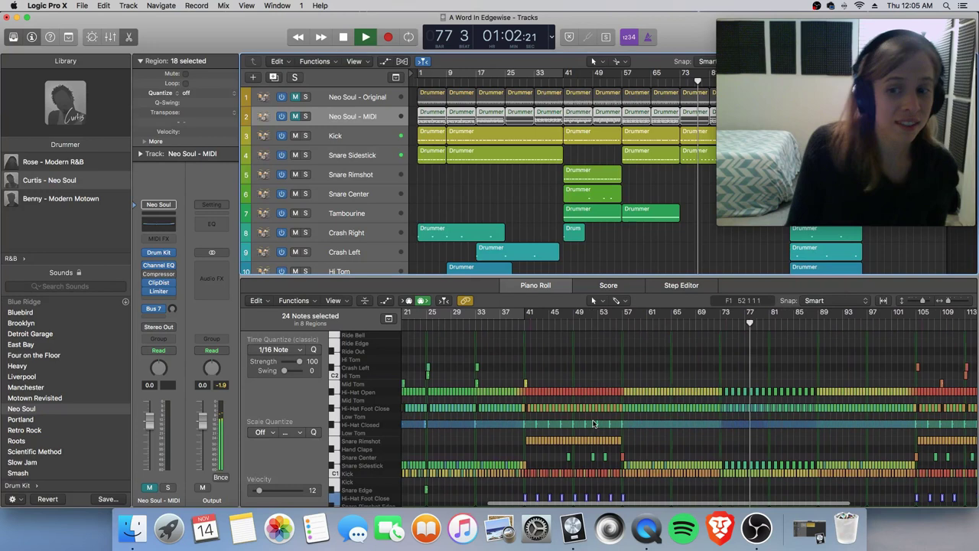
pyautogui.hscroll(15, 592, 423)
pyautogui.scroll(-3, 593, 423)
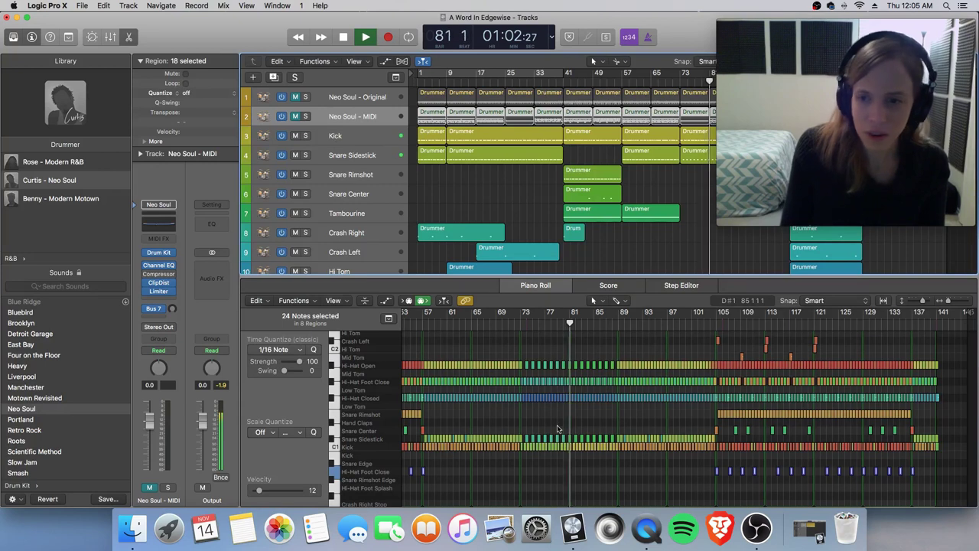
pyautogui.hscroll(1, 540, 392)
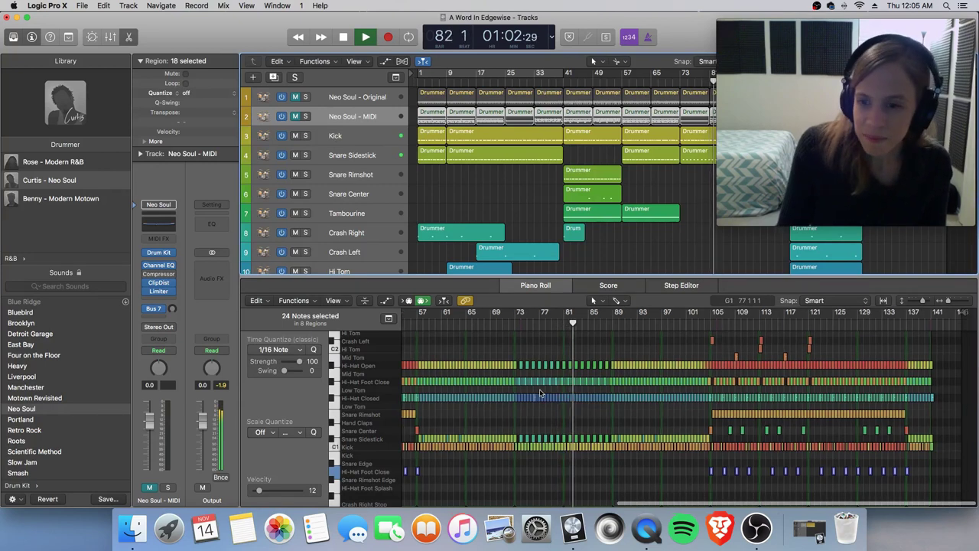
pyautogui.hscroll(-5, 540, 393)
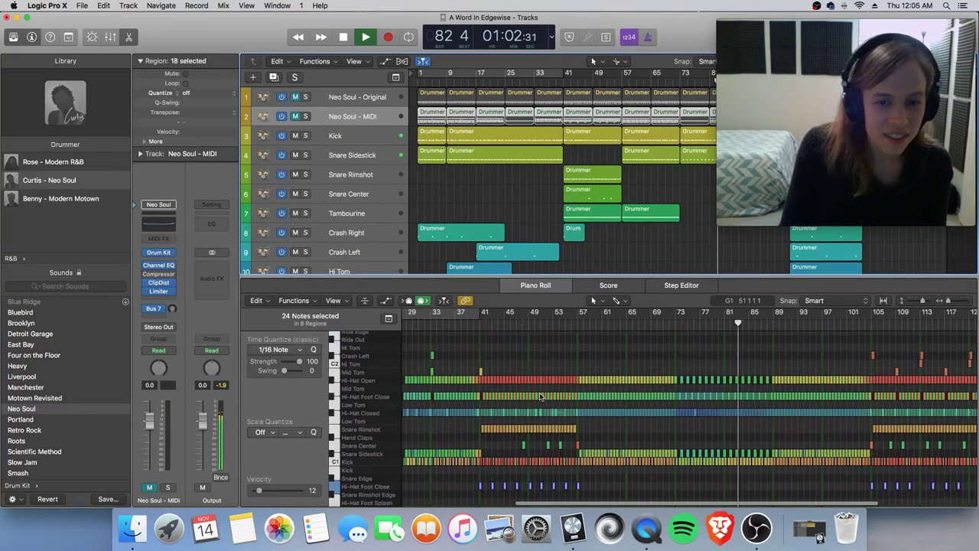
pyautogui.hscroll(-5, 540, 396)
pyautogui.scroll(-3, 540, 396)
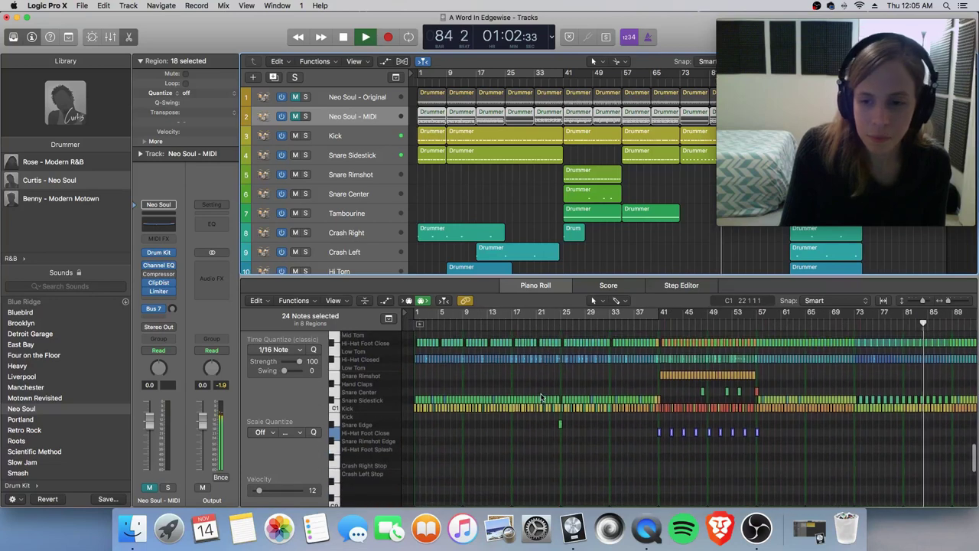
pyautogui.scroll(3, 540, 397)
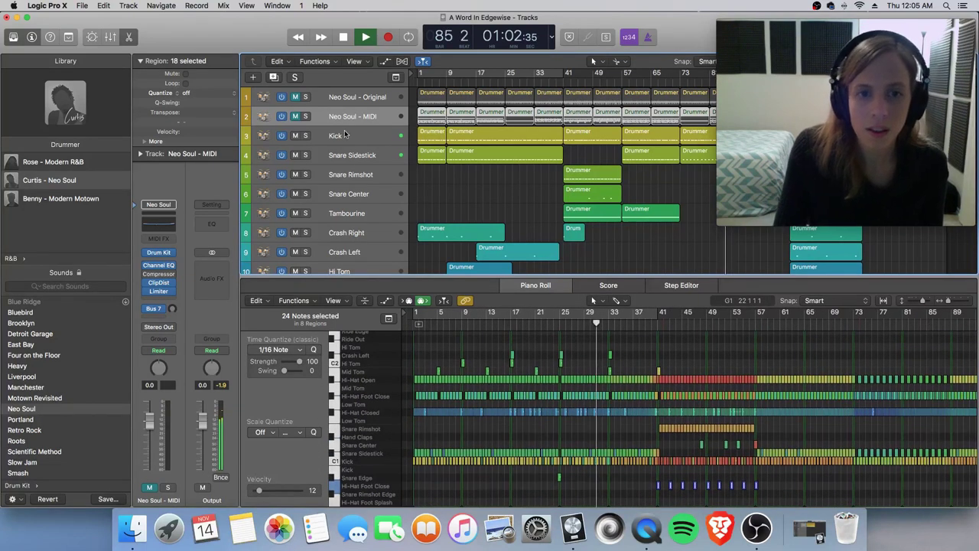
# - View the Kick notes, then all split drum tracks' notes together in the Piano Roll
pyautogui.click(345, 135)
pyautogui.scroll(-6, 343, 235)
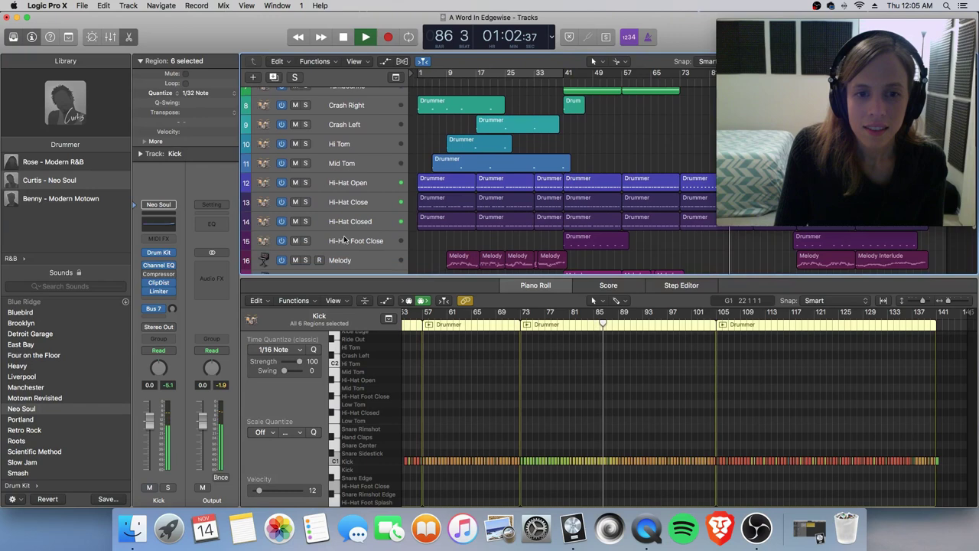
pyautogui.press('super+a')
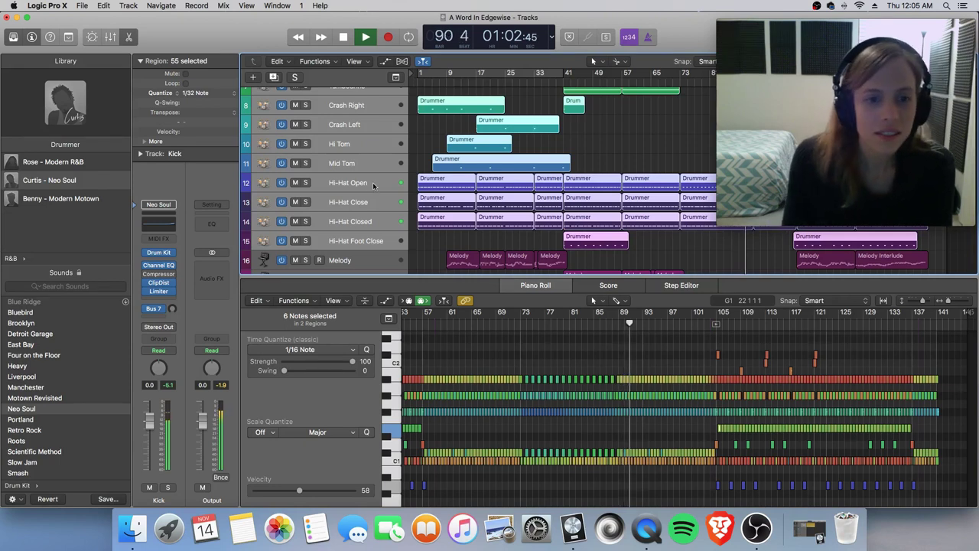
pyautogui.scroll(6, 373, 182)
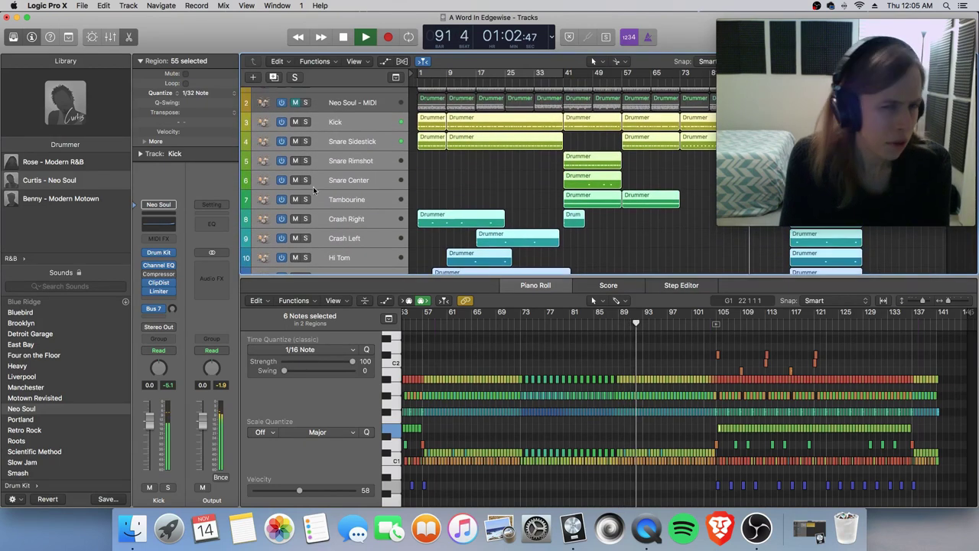
pyautogui.scroll(-3, 313, 189)
pyautogui.scroll(-5, 533, 417)
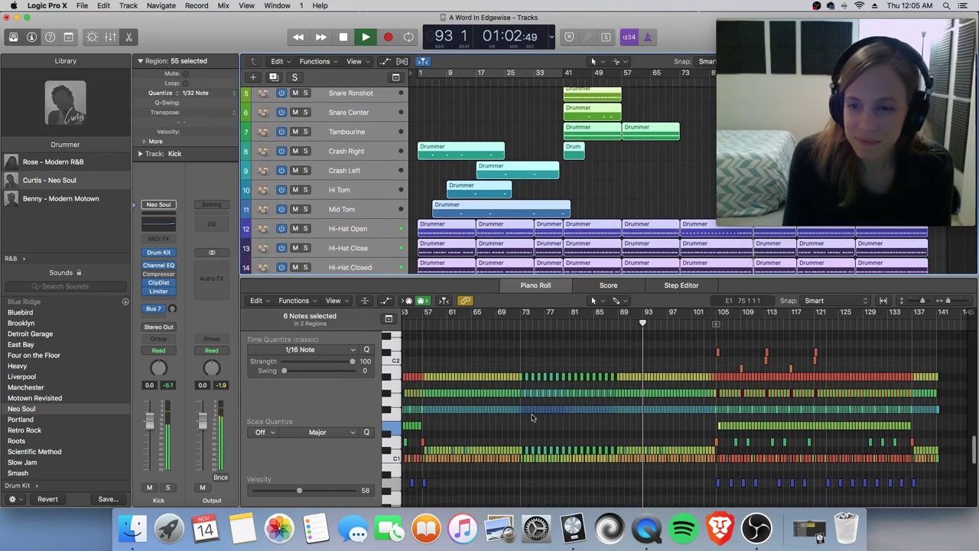
pyautogui.scroll(4, 533, 417)
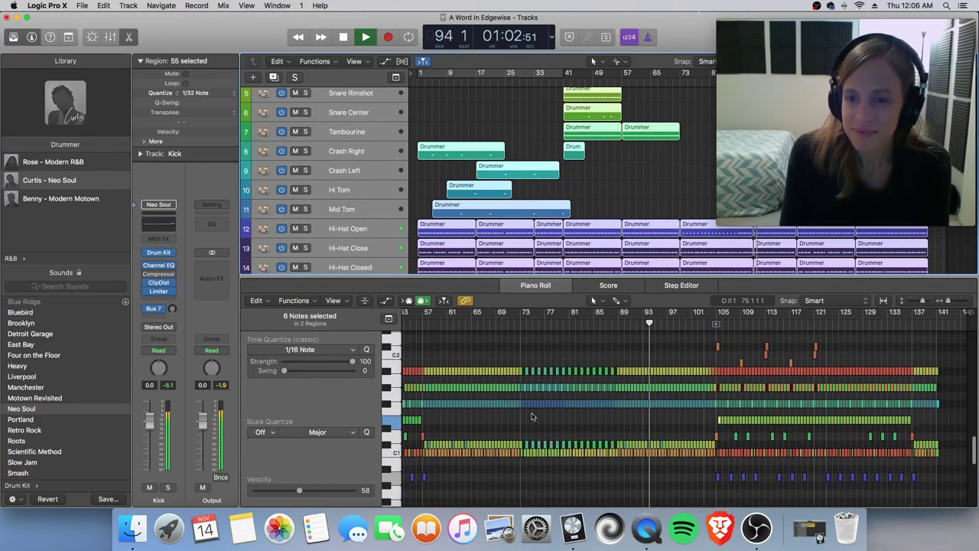
pyautogui.hscroll(-10, 533, 415)
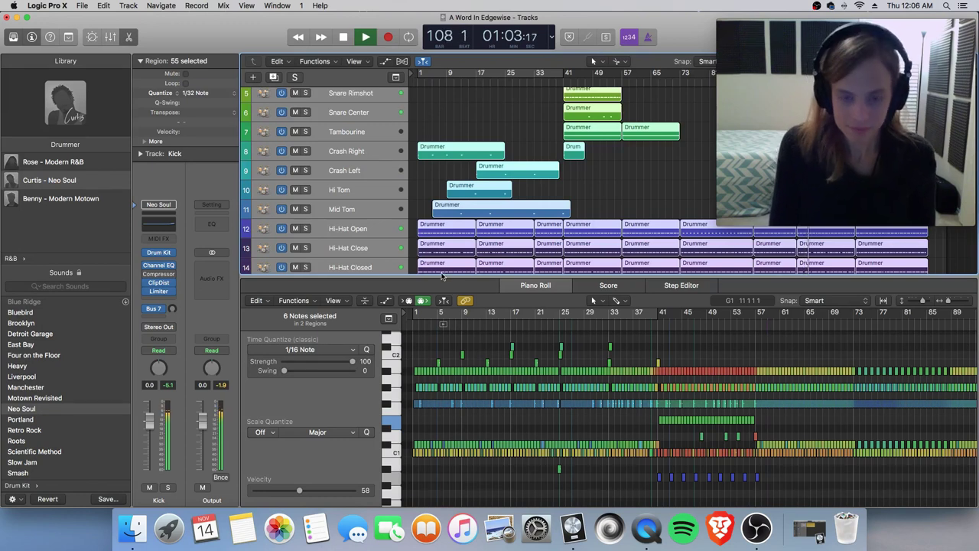
# - Close the Piano Roll and marquee-select all 98 regions across the 20 tracks
pyautogui.press('p')
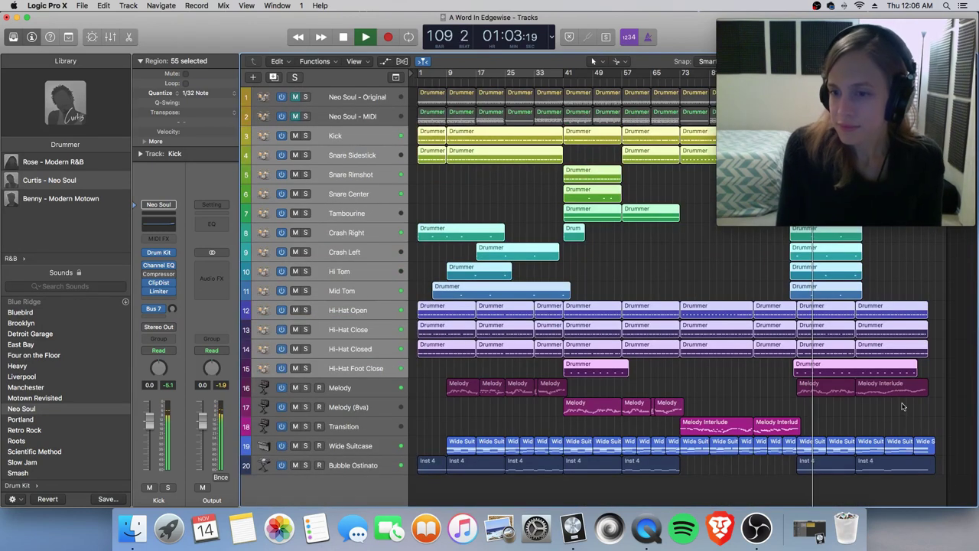
pyautogui.click(903, 406)
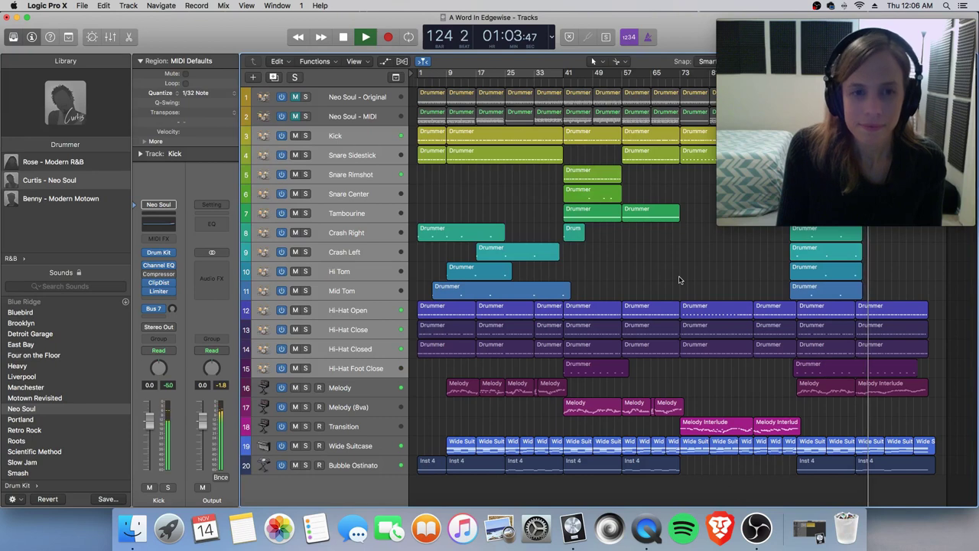
pyautogui.click(336, 97)
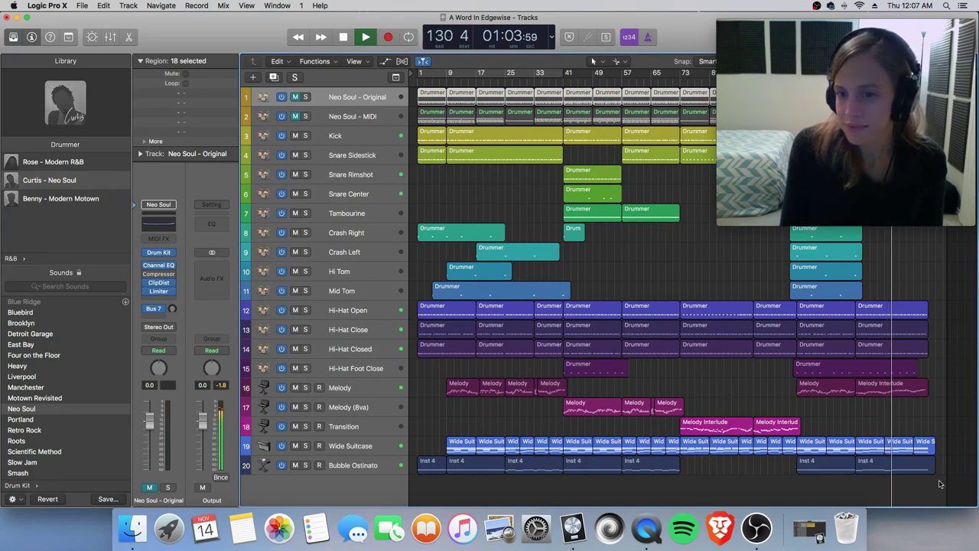
pyautogui.moveTo(941, 484); pyautogui.dragTo(418, 115)
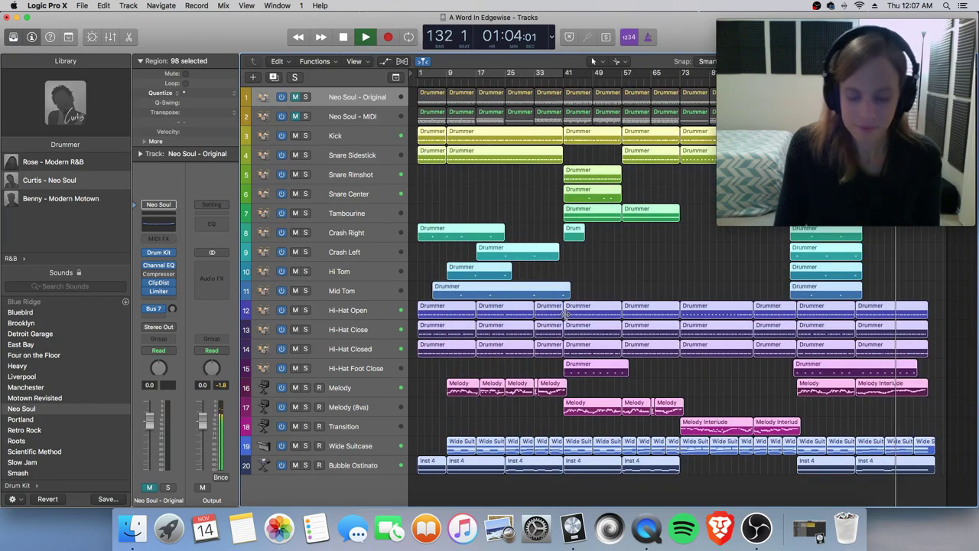
pyautogui.press('p')
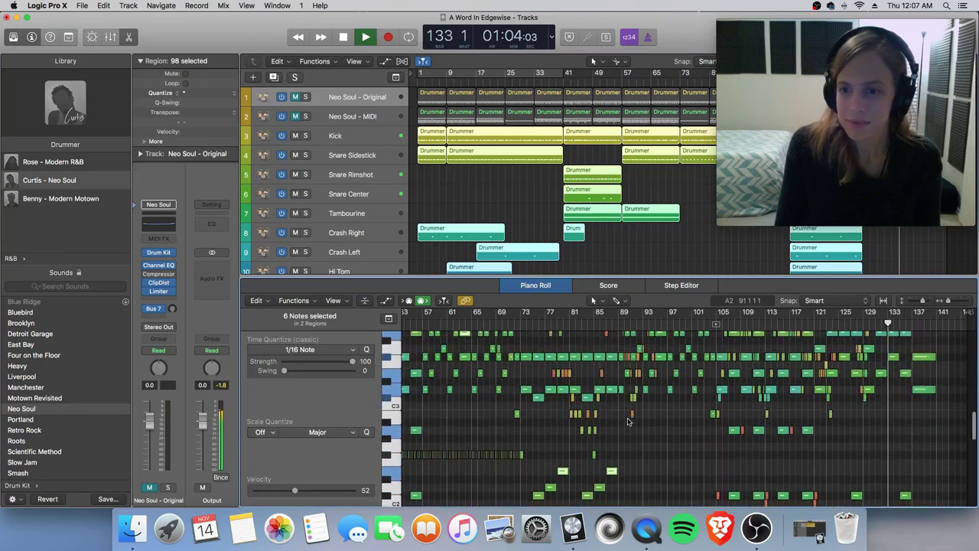
pyautogui.scroll(10, 627, 421)
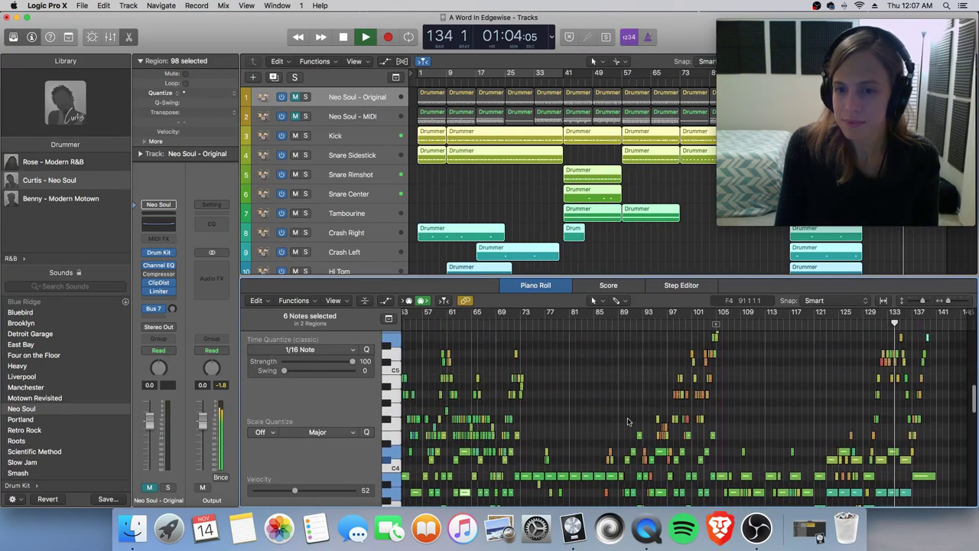
pyautogui.scroll(3, 627, 421)
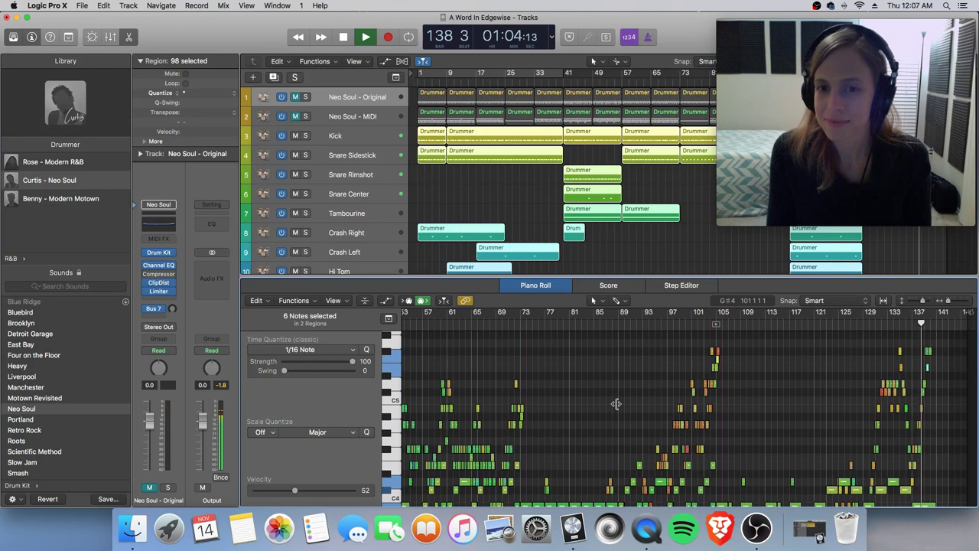
pyautogui.press('p')
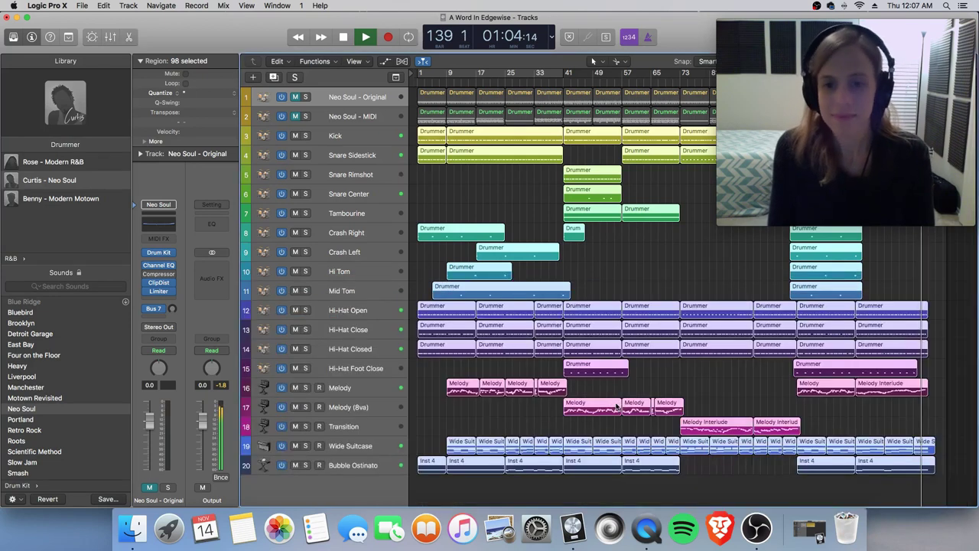
# - Stop playback, select the Kick through Hi-Hat Foot Close tracks, then select Melody
pyautogui.click(845, 492)
pyautogui.press('space')
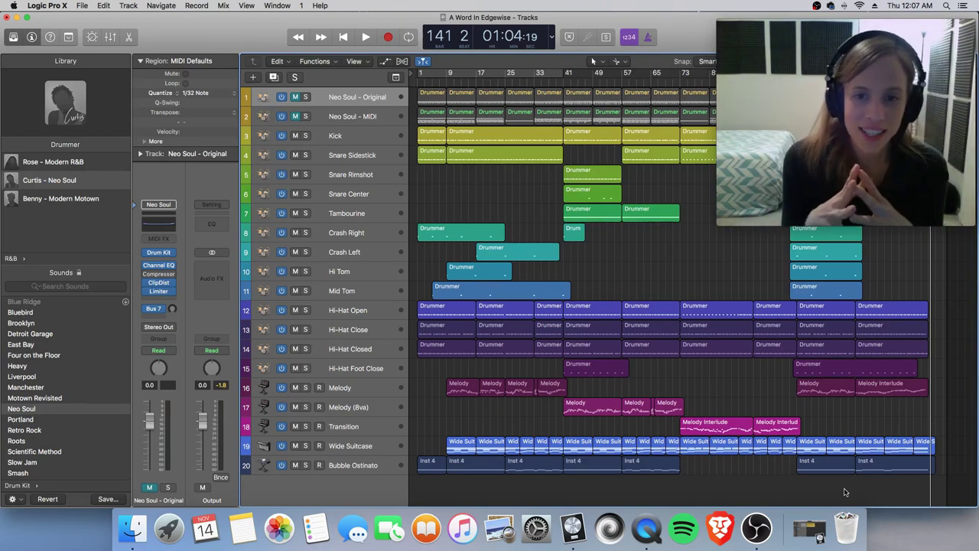
pyautogui.click(346, 137)
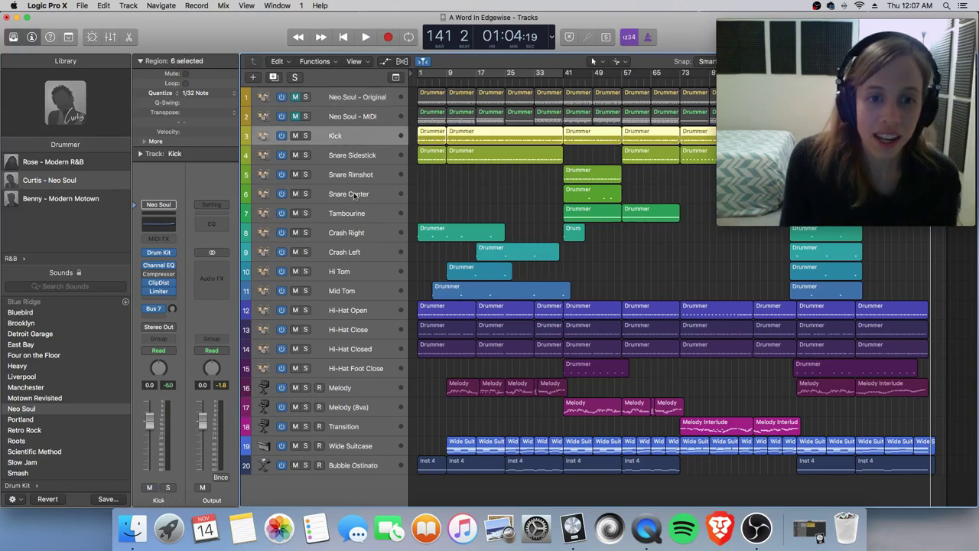
pyautogui.keyDown('shift'); pyautogui.click(352, 375); pyautogui.keyUp('shift')
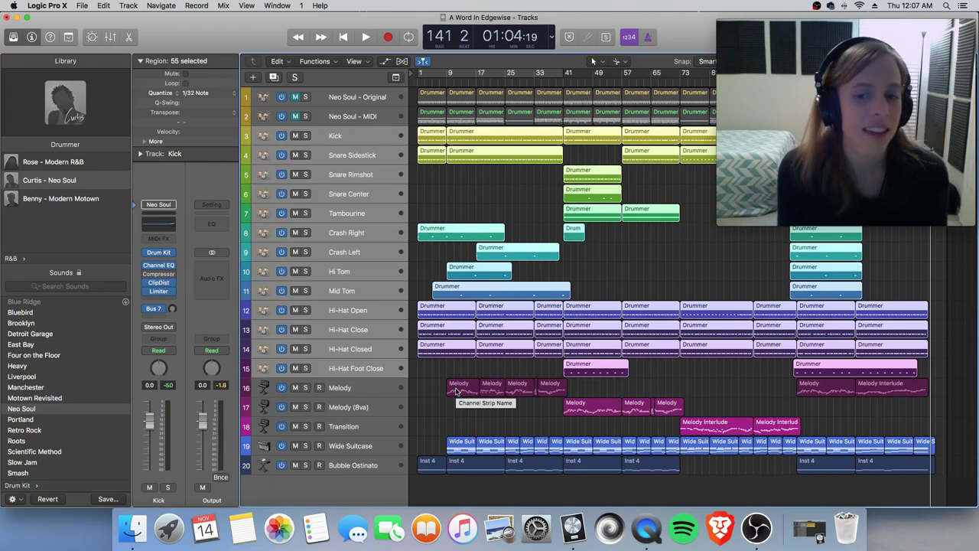
pyautogui.click(320, 392)
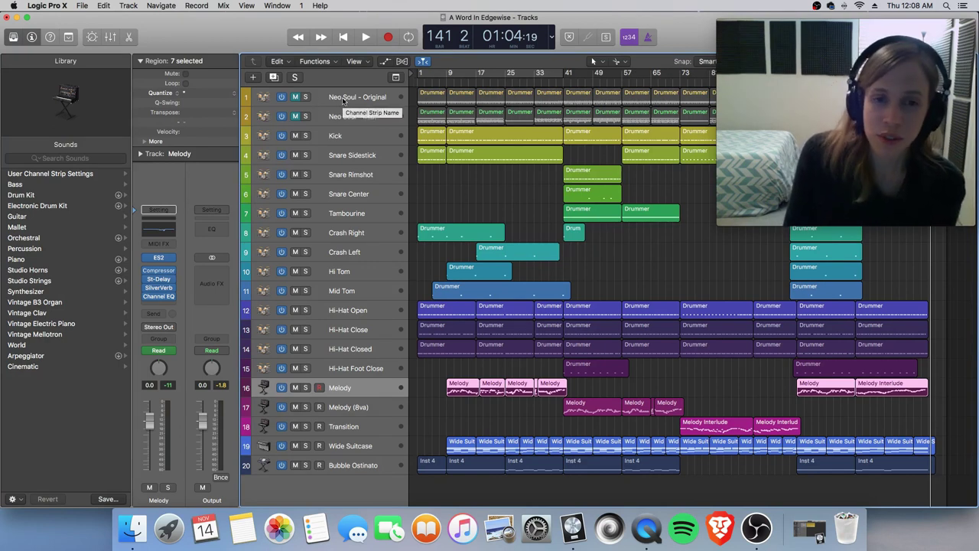
# - Choose the R&B genre for the new Drummer track and create it
pyautogui.click(342, 99)
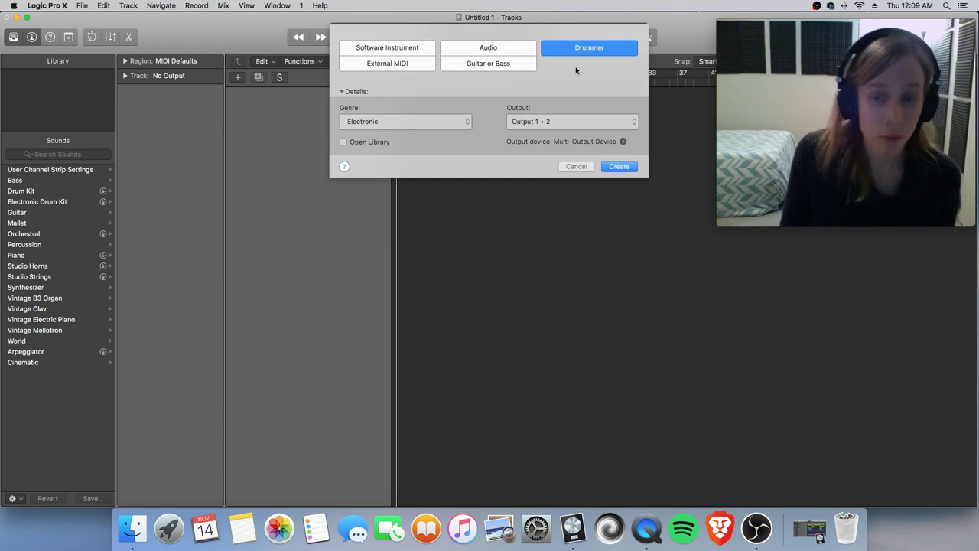
pyautogui.click(391, 127)
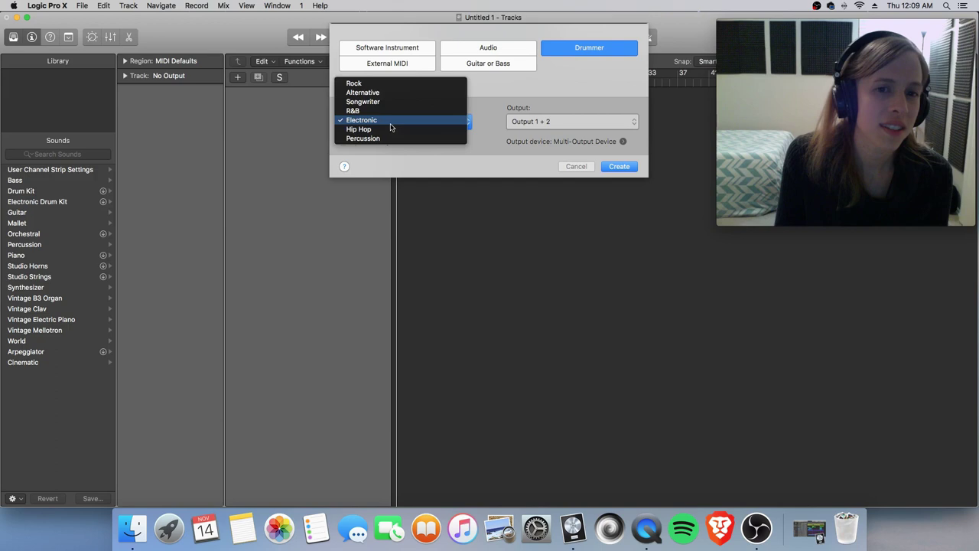
pyautogui.click(378, 113)
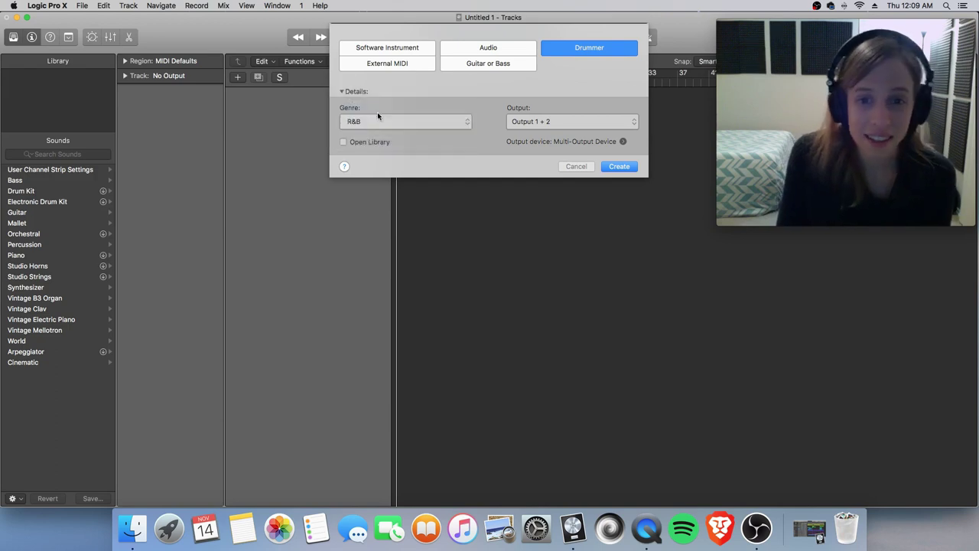
pyautogui.click(617, 167)
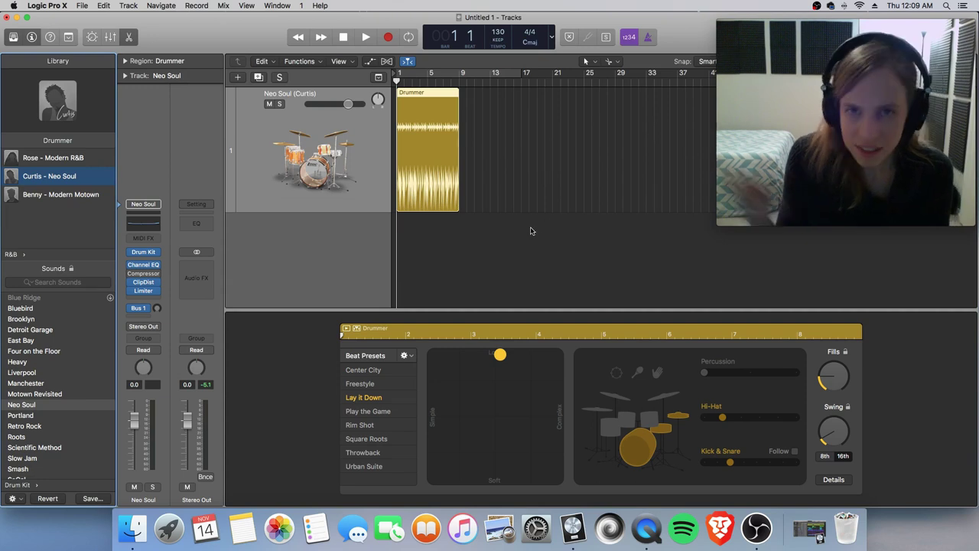
# - Play and stop the Neo Soul (Curtis) region, then zoom the timeline in horizontally
pyautogui.press('space')
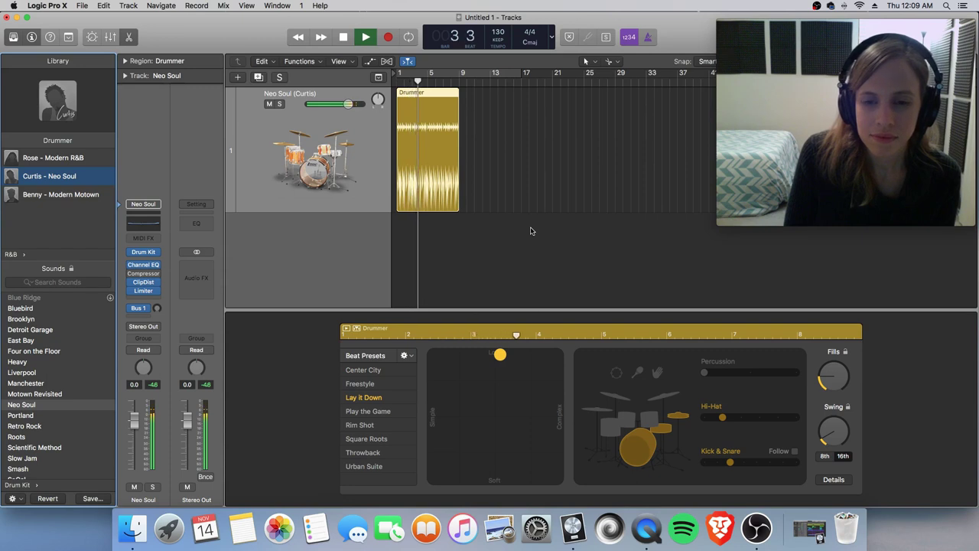
pyautogui.press('space')
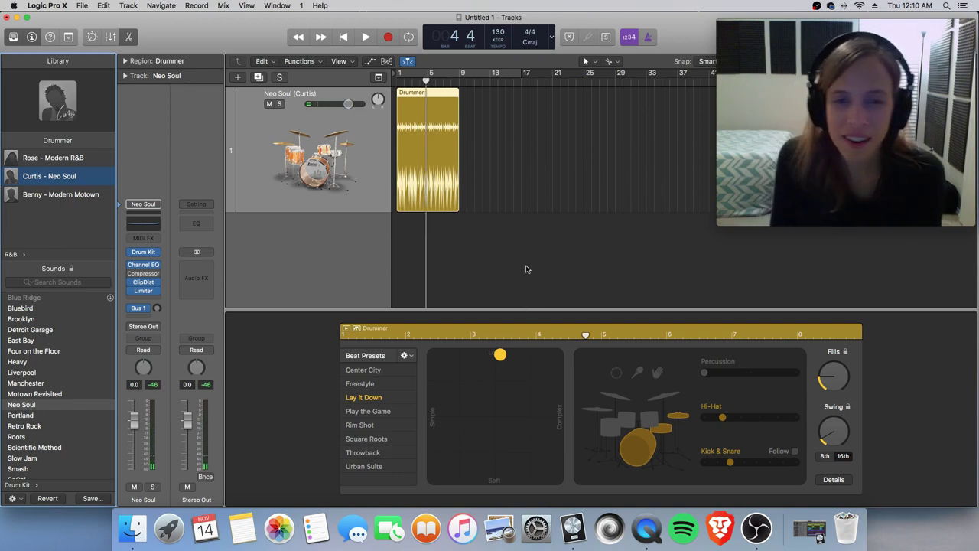
pyautogui.press('super+Right')
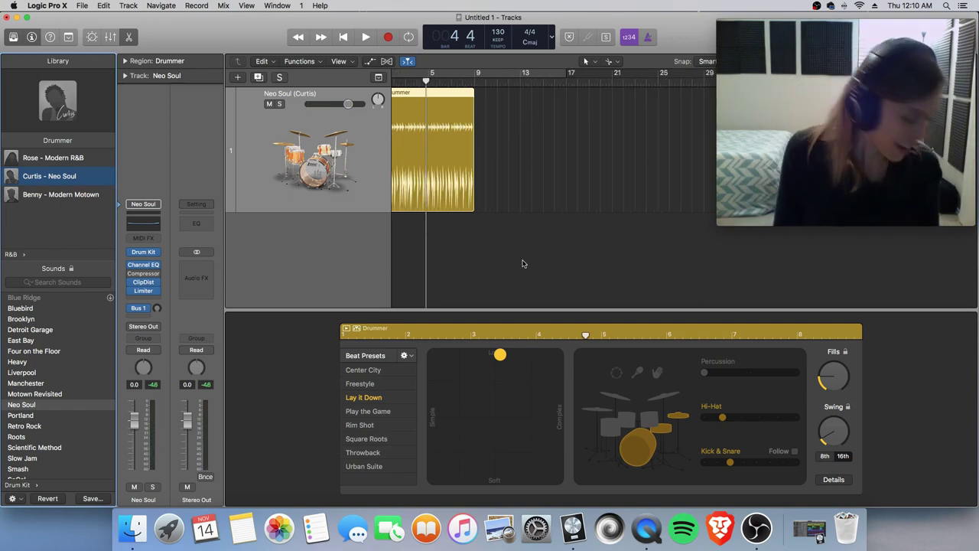
pyautogui.hscroll(-2, 477, 274)
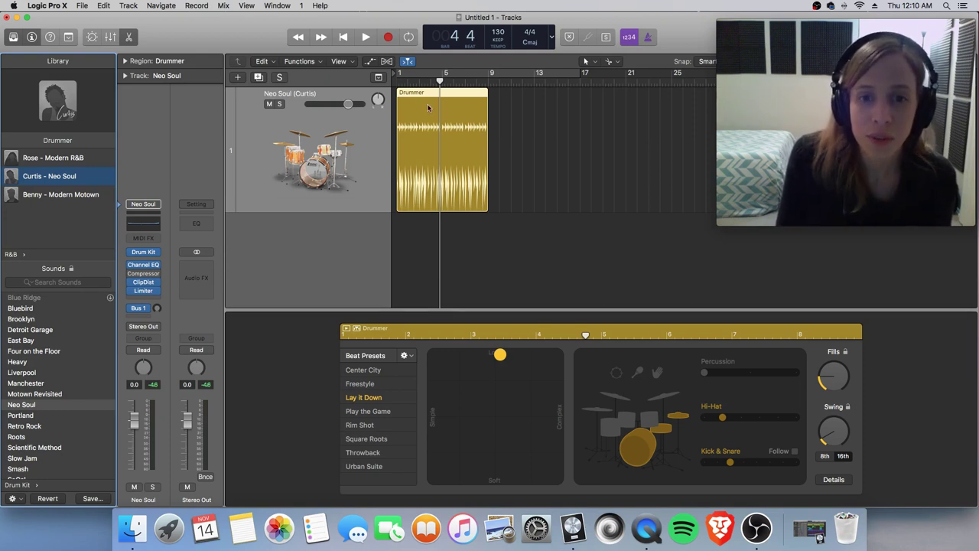
# - Try louder and more complex grooves on the XY pad, settling on soft and simple
pyautogui.click(452, 93)
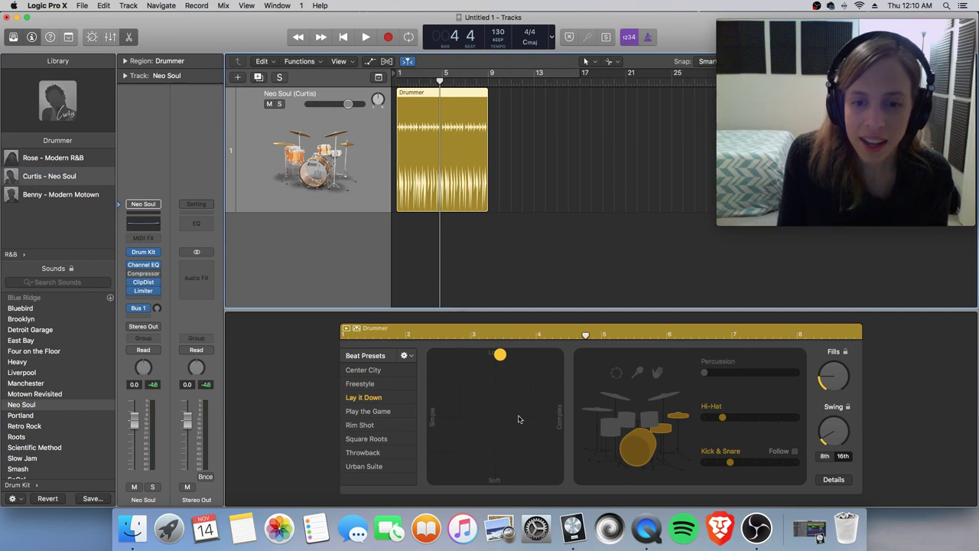
pyautogui.moveTo(498, 361); pyautogui.dragTo(459, 469)
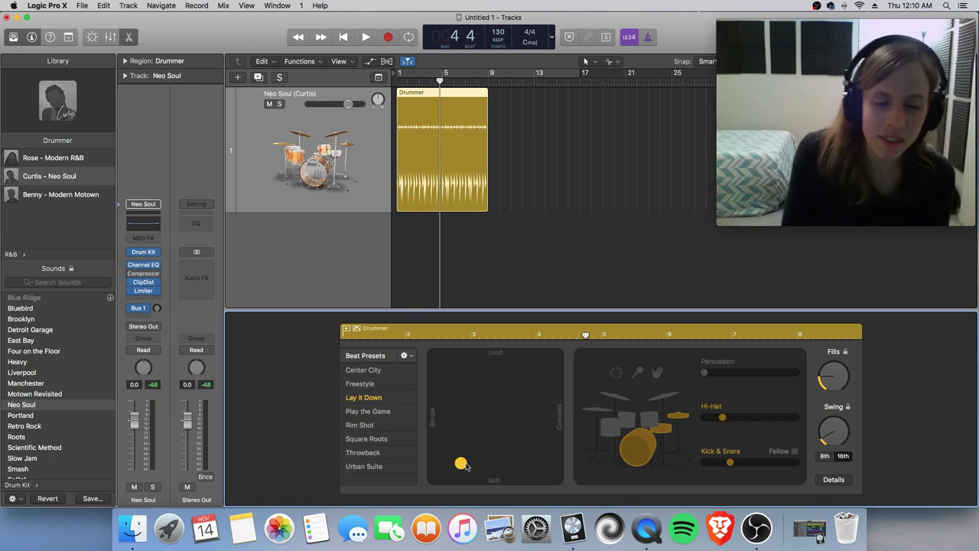
pyautogui.moveTo(461, 464); pyautogui.dragTo(495, 383)
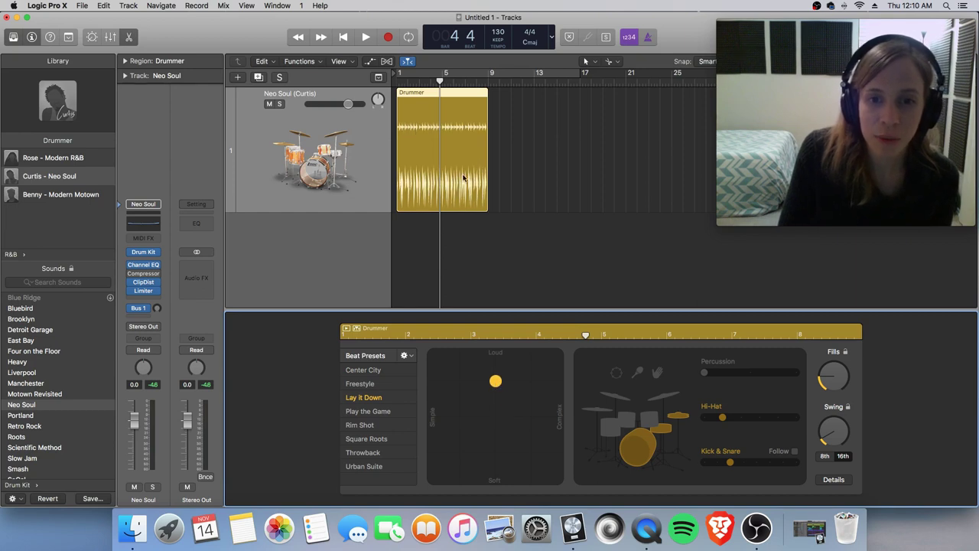
pyautogui.moveTo(496, 382); pyautogui.dragTo(438, 385)
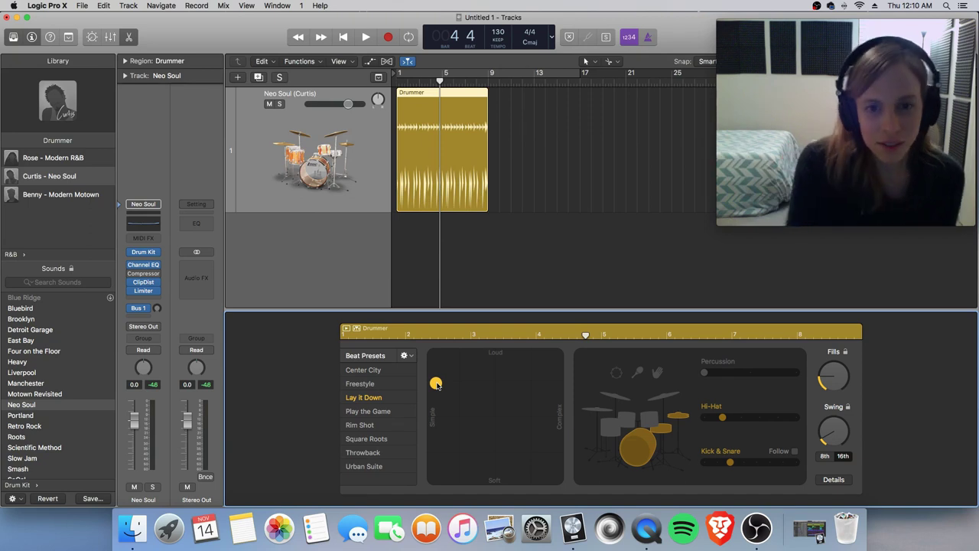
pyautogui.moveTo(436, 383); pyautogui.dragTo(436, 465)
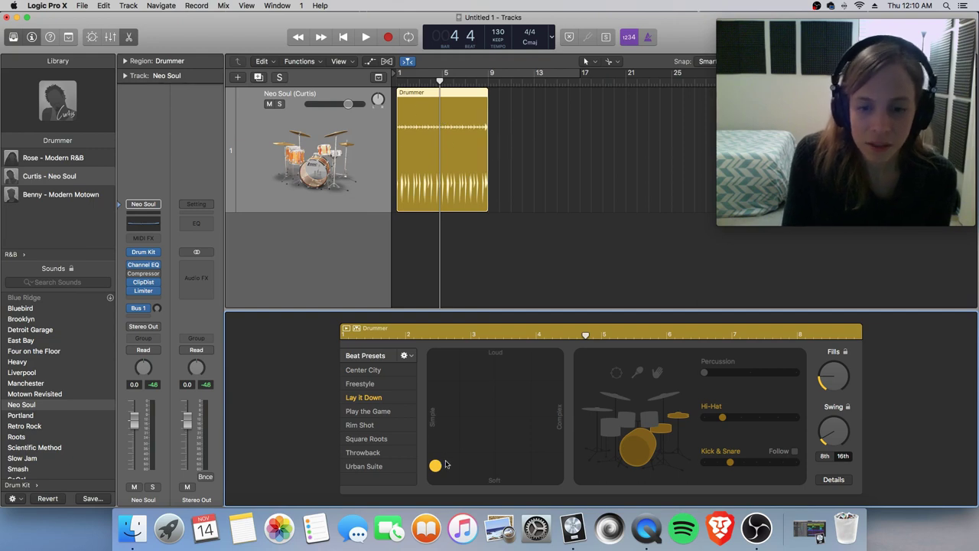
pyautogui.moveTo(446, 464); pyautogui.dragTo(462, 476)
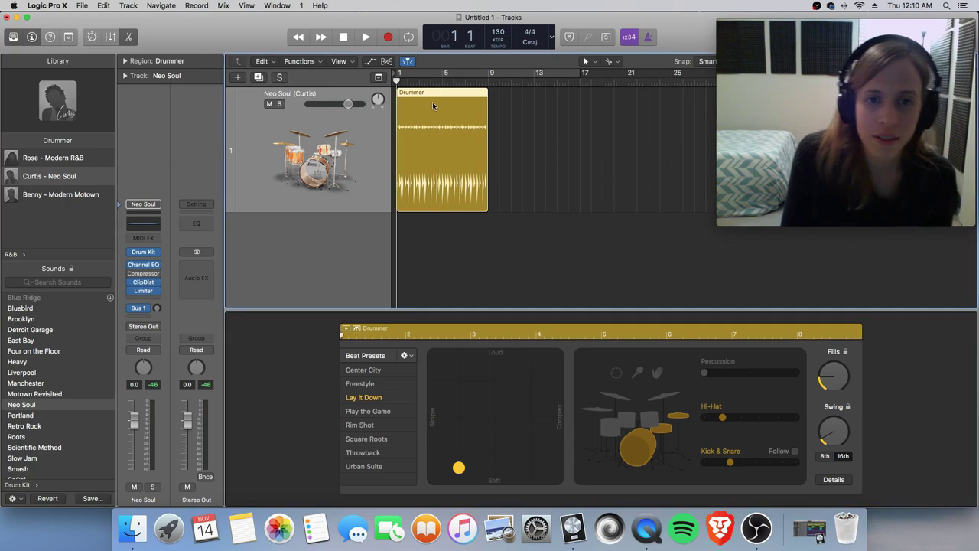
# - Play the Lay It Down beat from the beginning, then stop
pyautogui.press('Return')
pyautogui.press('space')
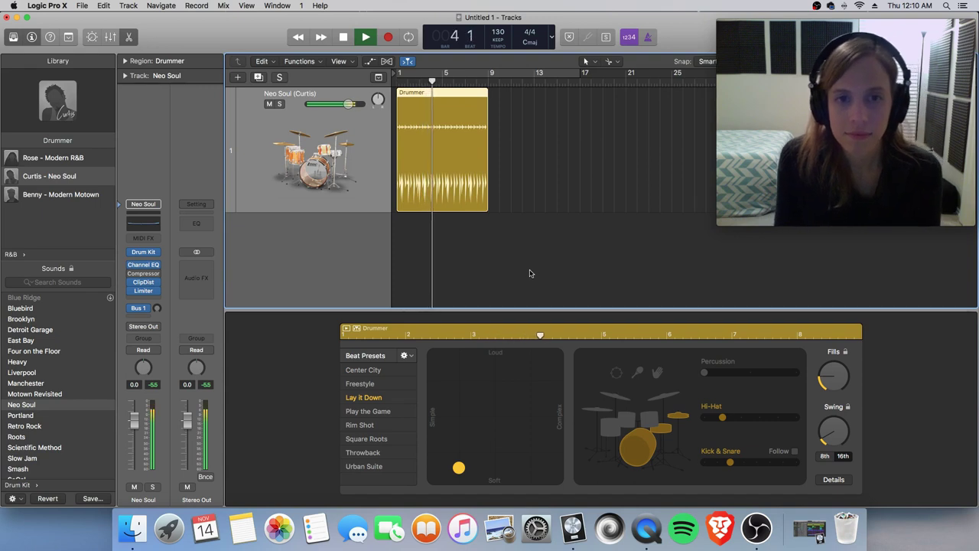
pyautogui.press('space')
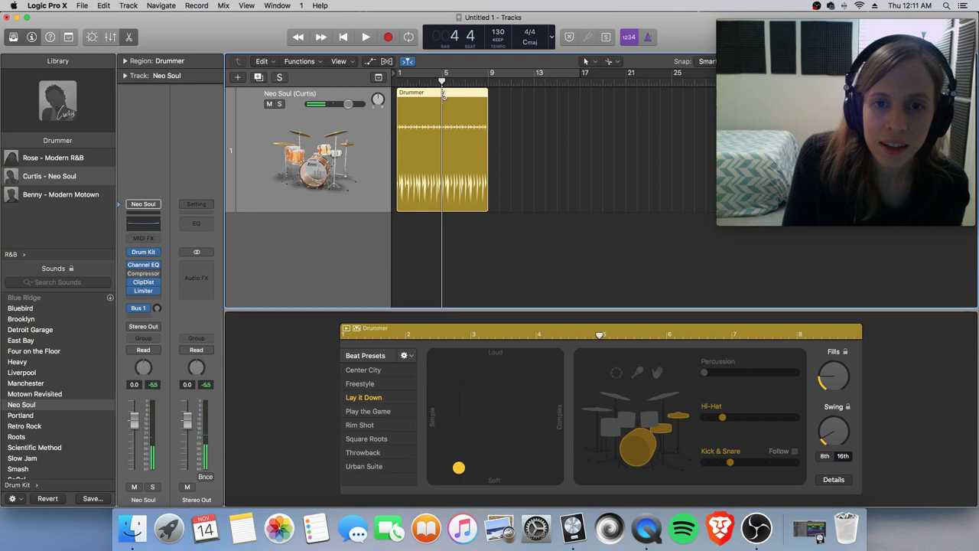
# - Split the Drummer region at bar 5 and push the second region's groove louder and busier
pyautogui.press('super+t')
pyautogui.click(557, 232)
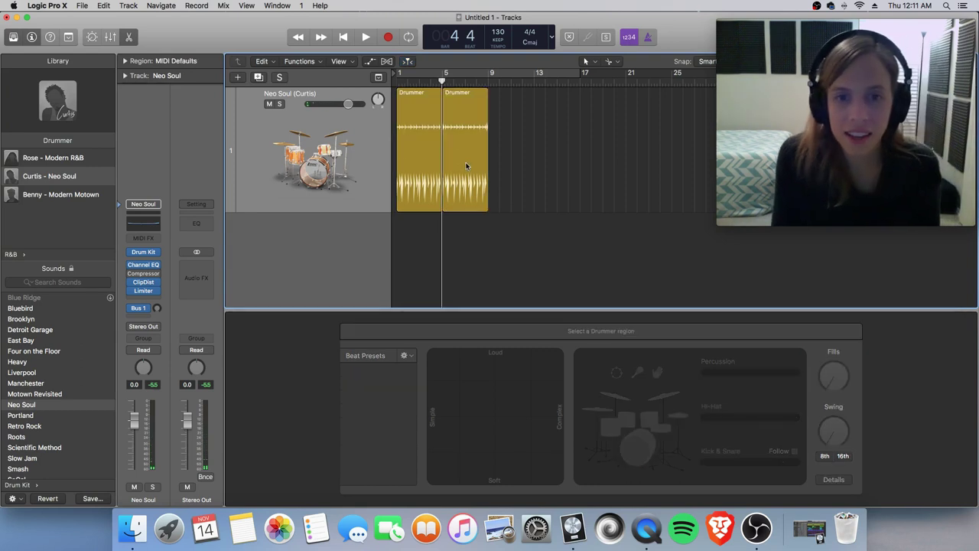
pyautogui.click(466, 166)
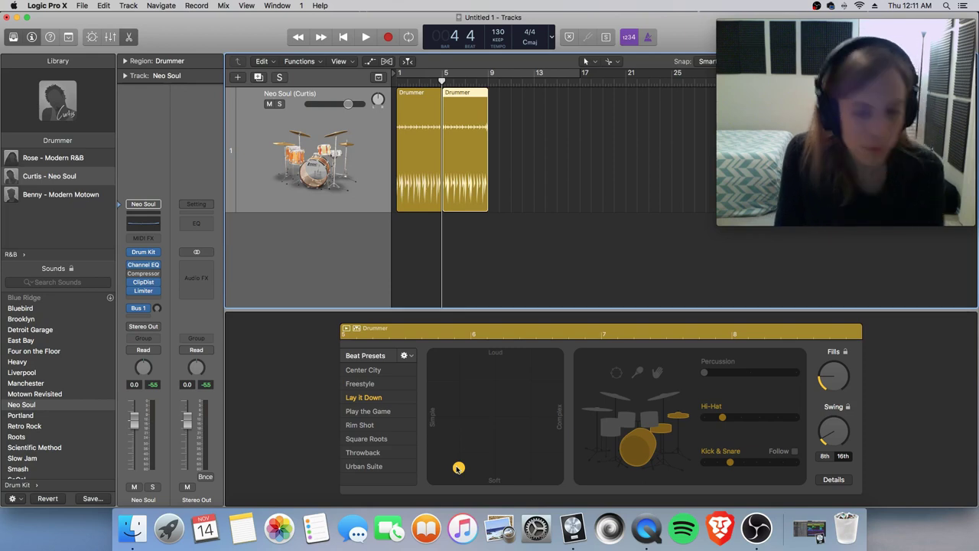
pyautogui.moveTo(458, 467); pyautogui.dragTo(496, 451)
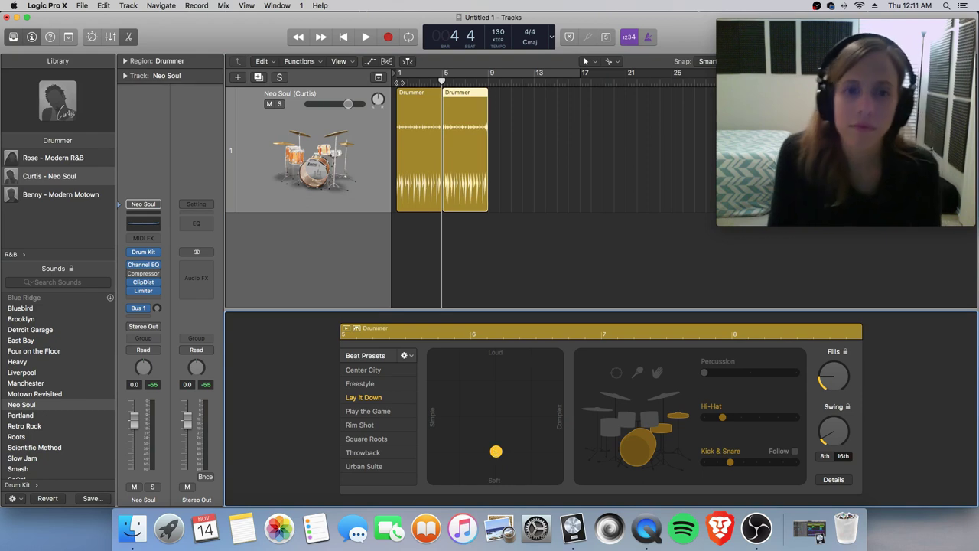
# - Audition the song, make the second region louder and more complex, then play from bar 5
pyautogui.press('Return')
pyautogui.press('space')
pyautogui.click(554, 233)
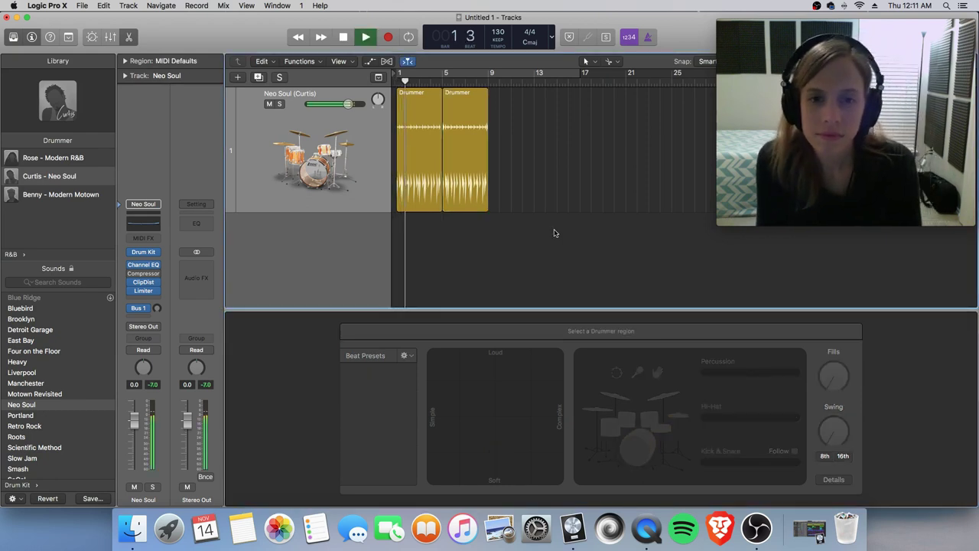
pyautogui.click(477, 170)
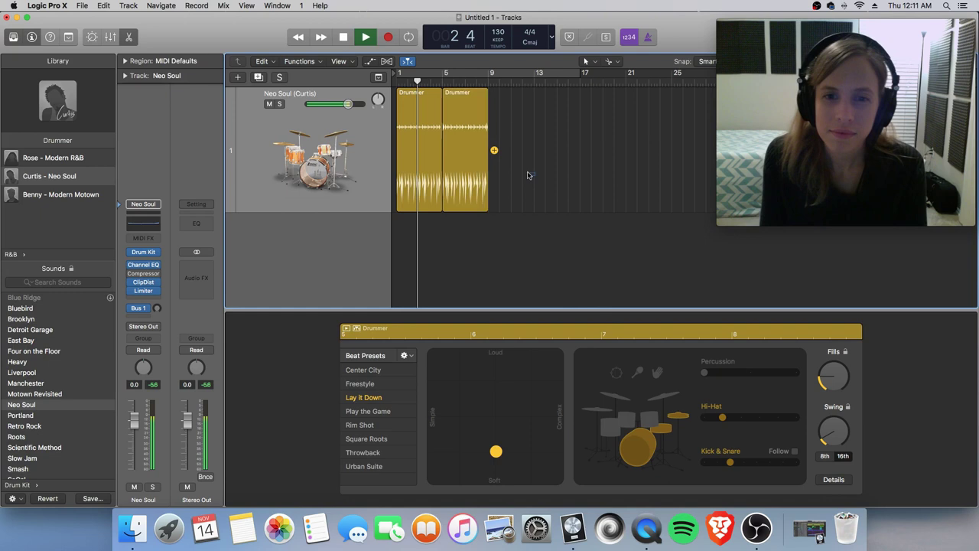
pyautogui.press('super+a')
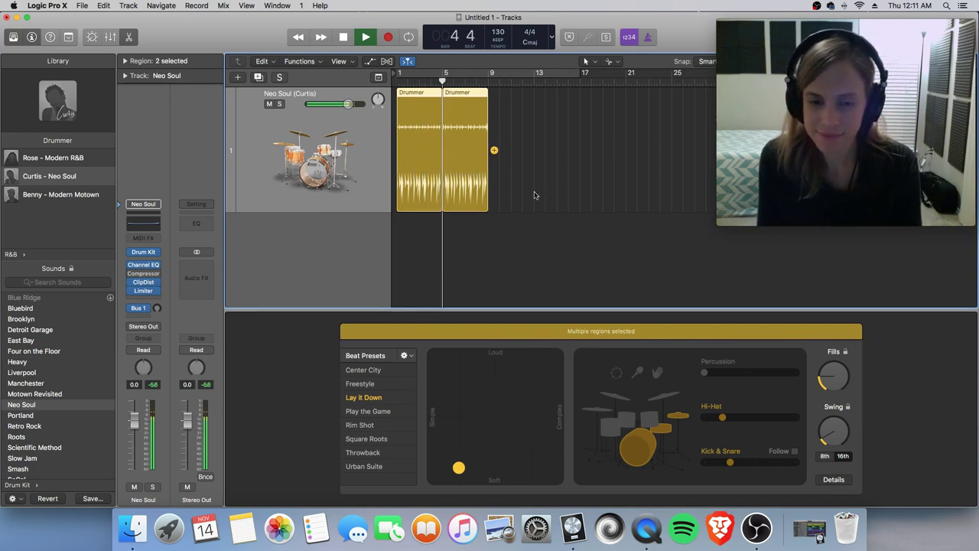
pyautogui.click(472, 180)
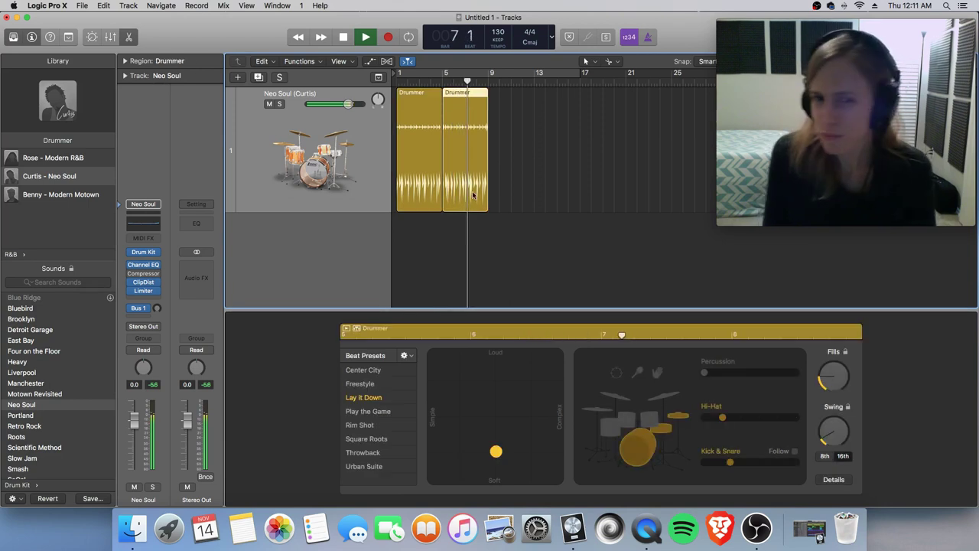
pyautogui.press('space')
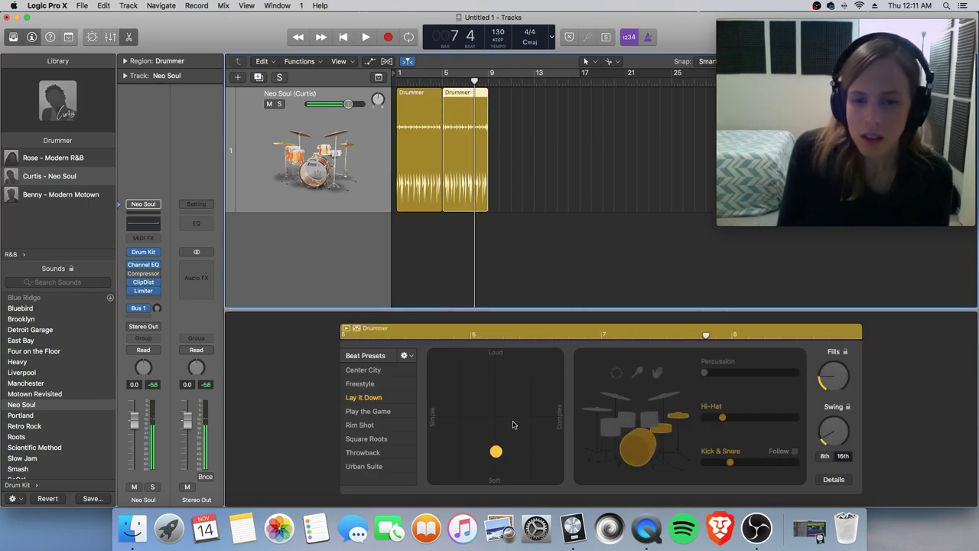
pyautogui.moveTo(495, 422); pyautogui.dragTo(519, 418)
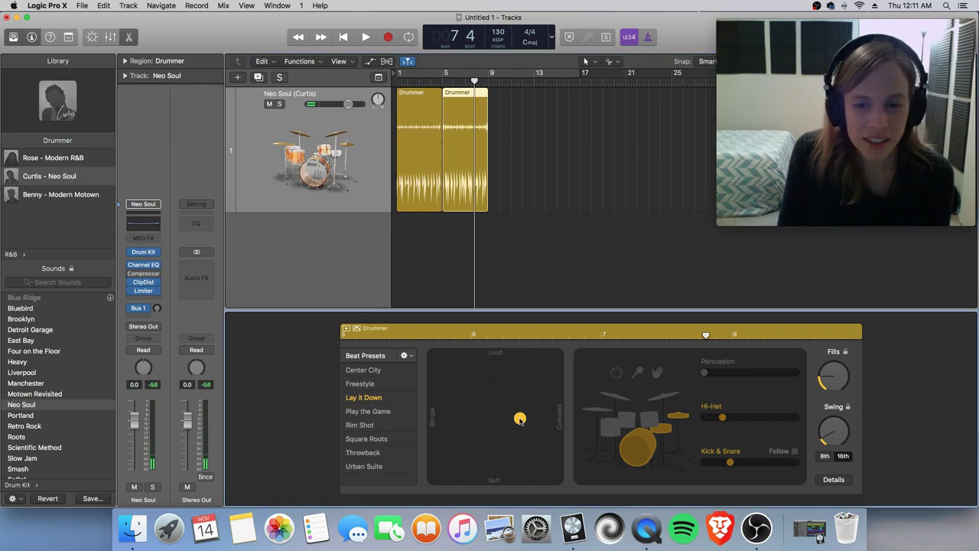
pyautogui.doubleClick(444, 85)
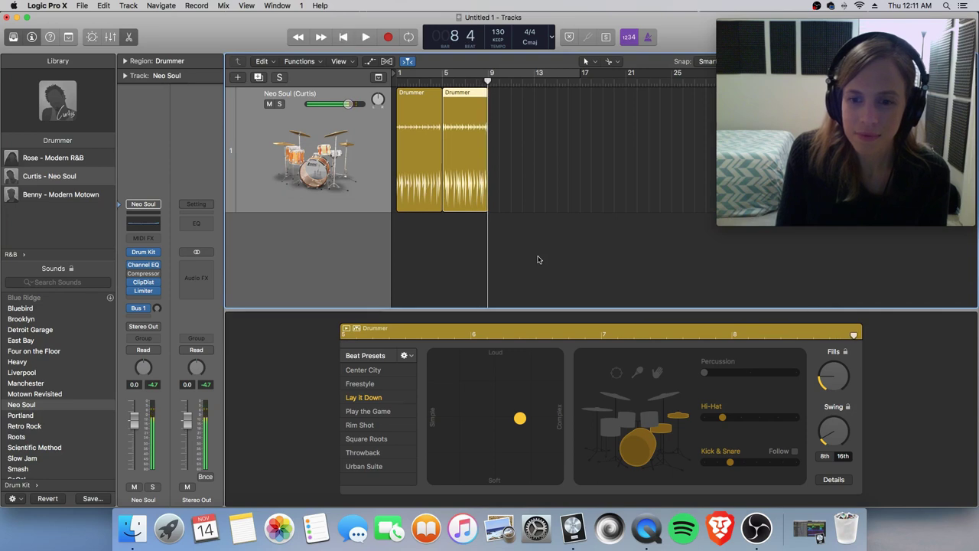
pyautogui.click(433, 138)
pyautogui.click(467, 139)
pyautogui.click(425, 145)
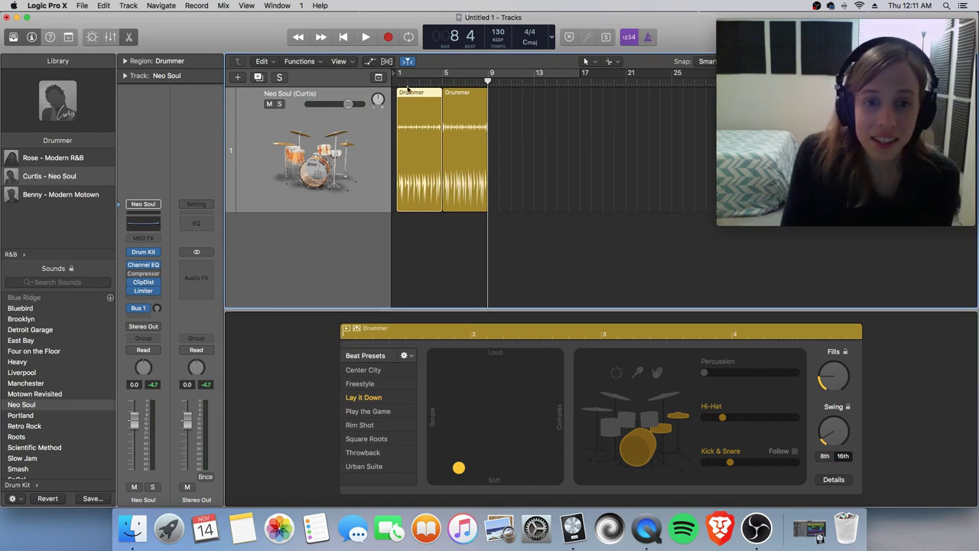
pyautogui.press('Return')
pyautogui.click(447, 285)
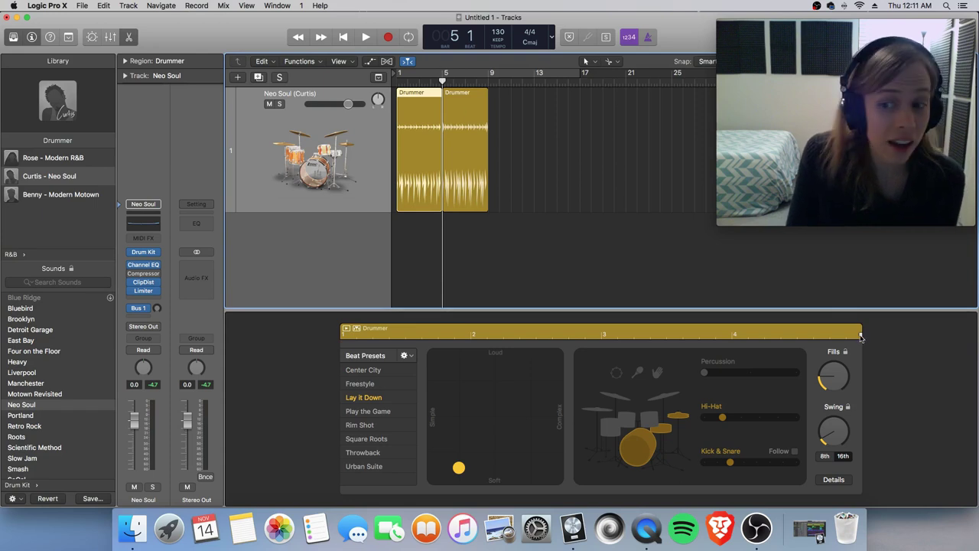
pyautogui.press('Return')
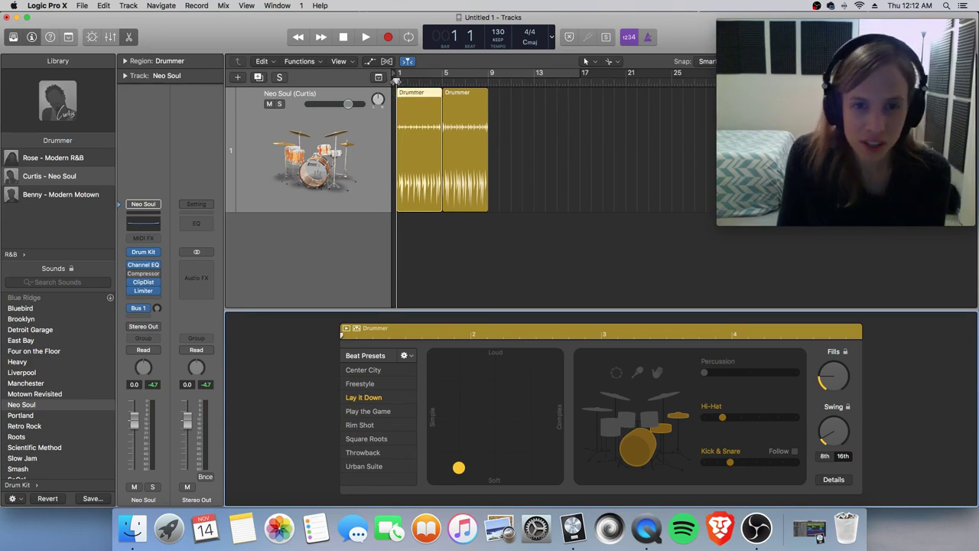
pyautogui.moveTo(395, 81); pyautogui.dragTo(442, 82)
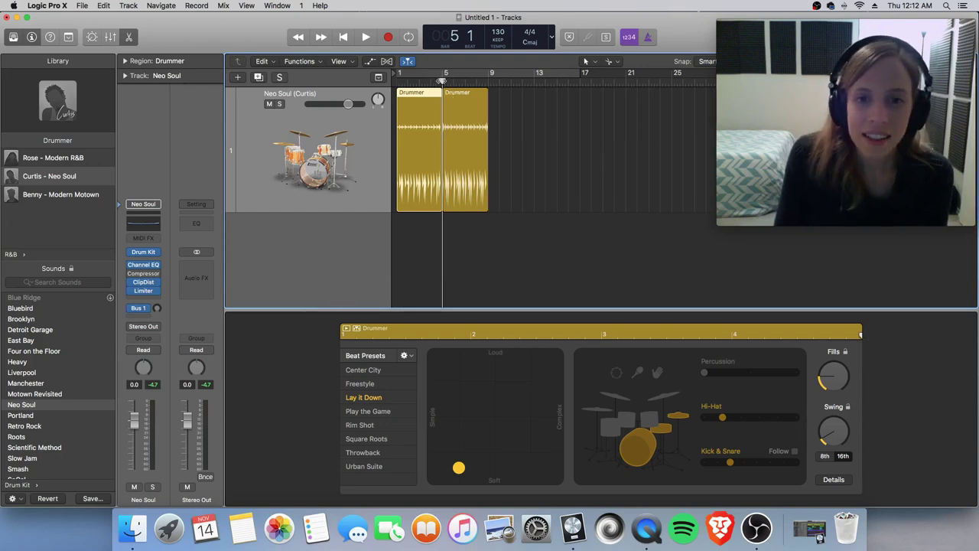
pyautogui.click(459, 108)
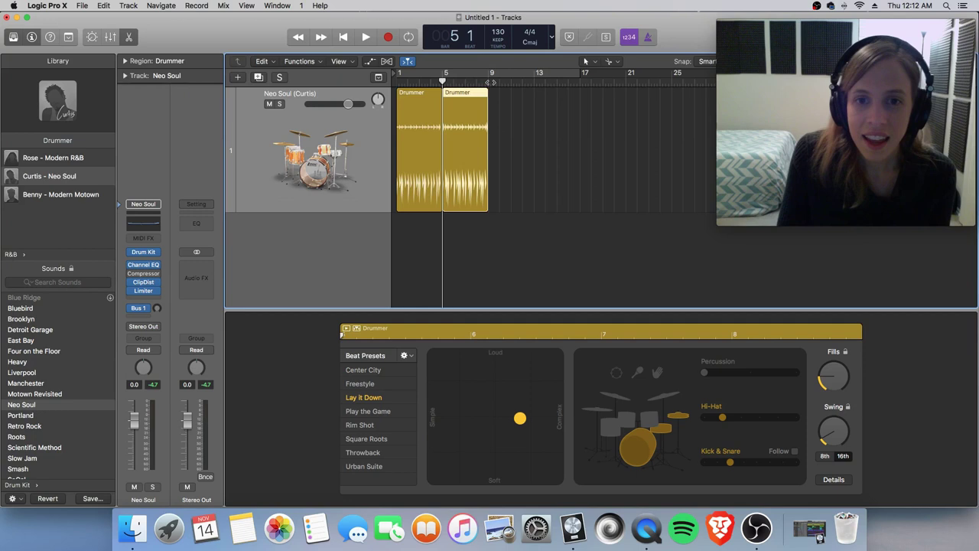
# - Duplicate the second Drummer region to create a third region at bars 9–12
pyautogui.click(544, 133)
pyautogui.click(470, 103)
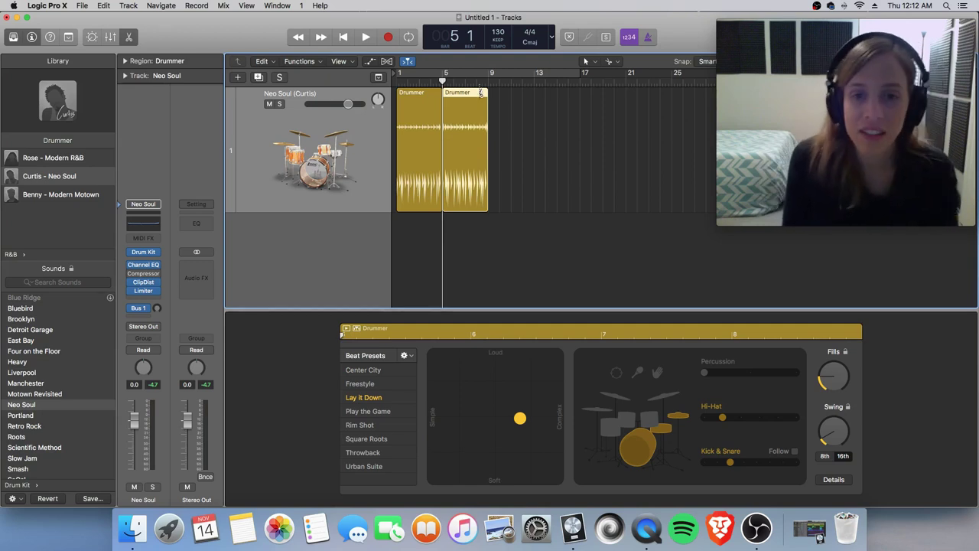
pyautogui.press('super+d')
# - Add percussion to the third region's groove and play it back
pyautogui.moveTo(563, 143)
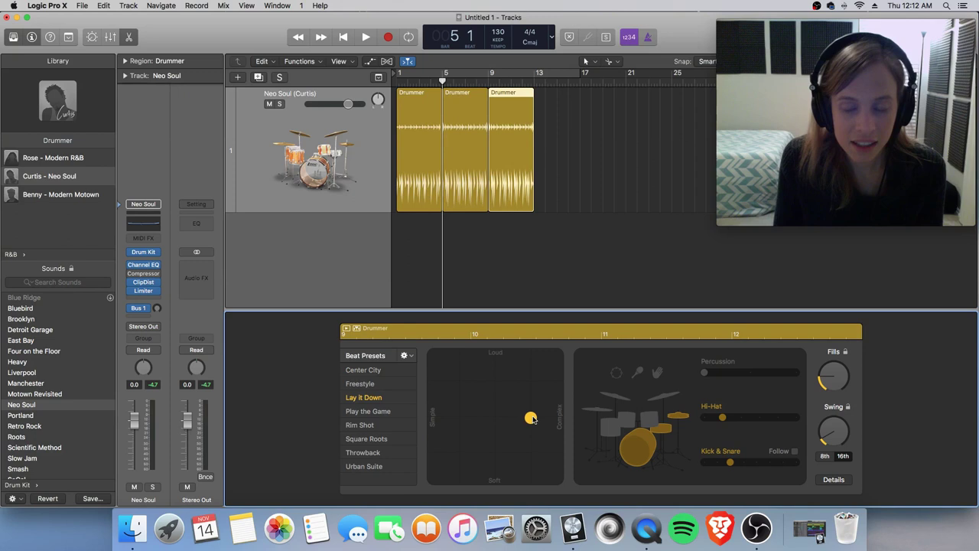
pyautogui.click(616, 374)
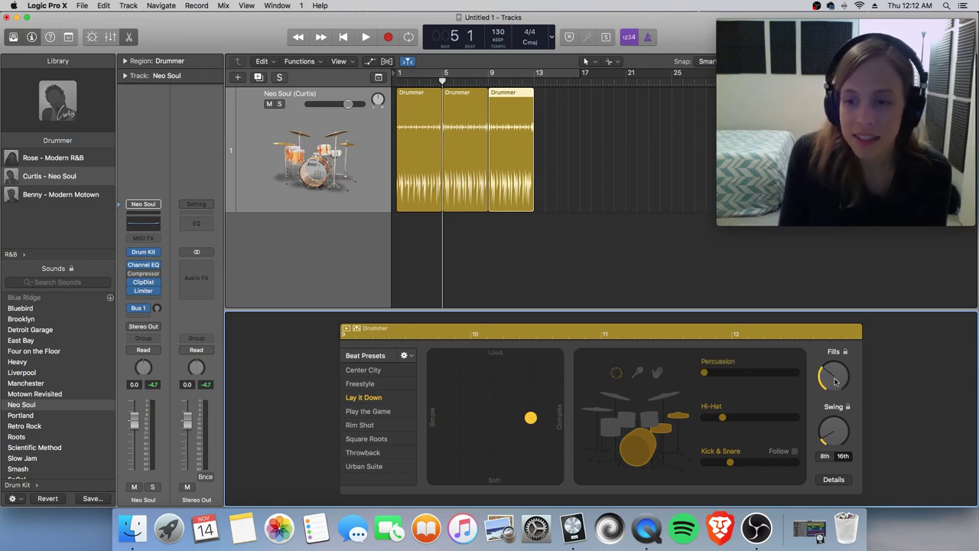
pyautogui.click(590, 284)
pyautogui.press('space')
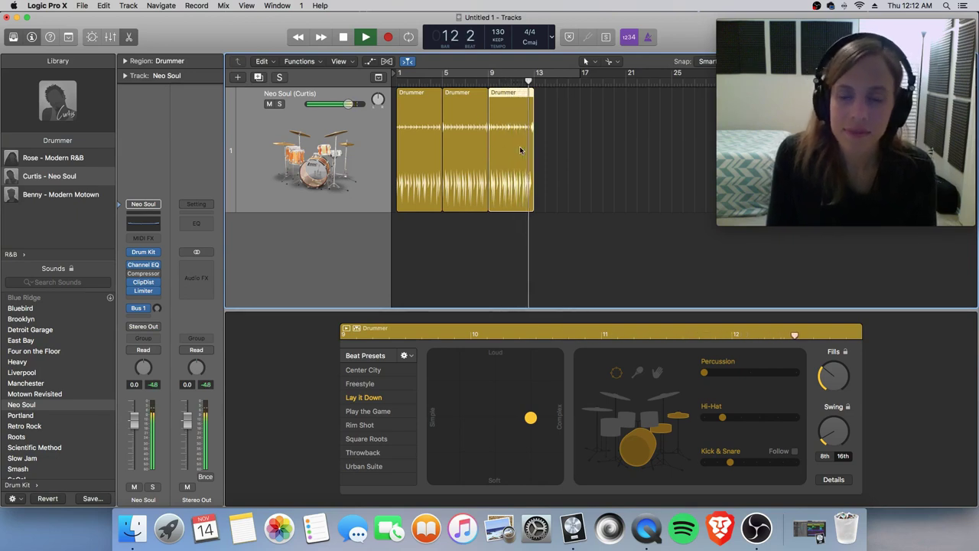
pyautogui.press('space')
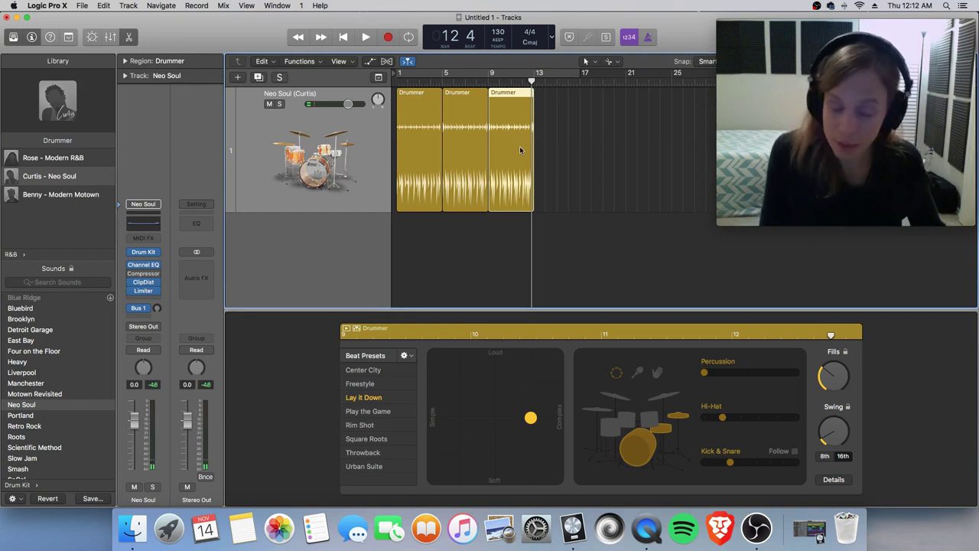
# - Add a fourth Drummer region at bar 13, raise its fills and set the groove near fully loud
pyautogui.press('super+r')
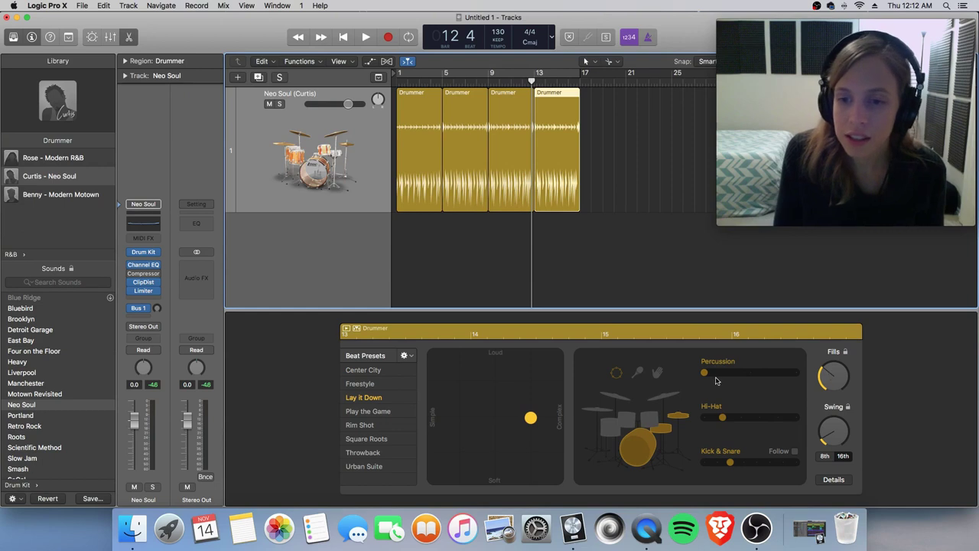
pyautogui.moveTo(833, 378); pyautogui.dragTo(833, 361)
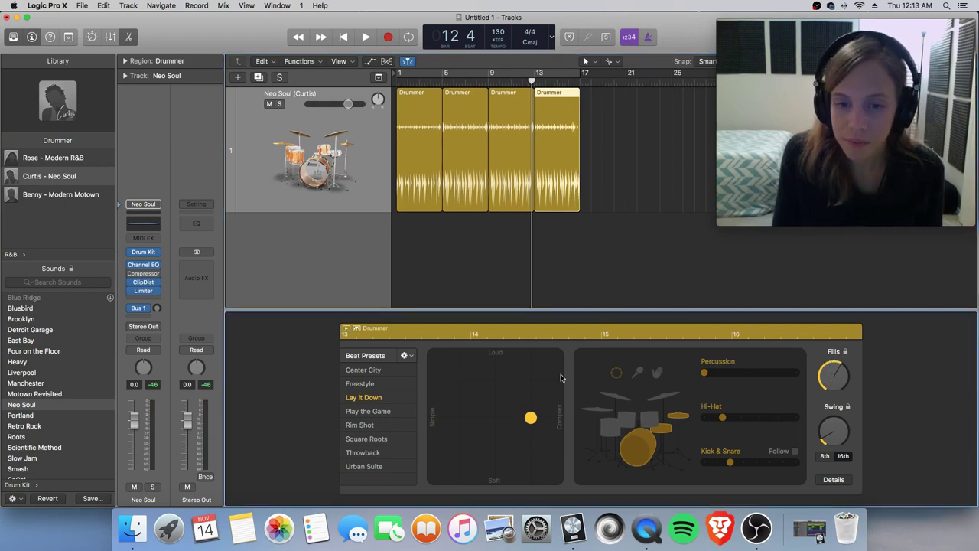
pyautogui.click(539, 359)
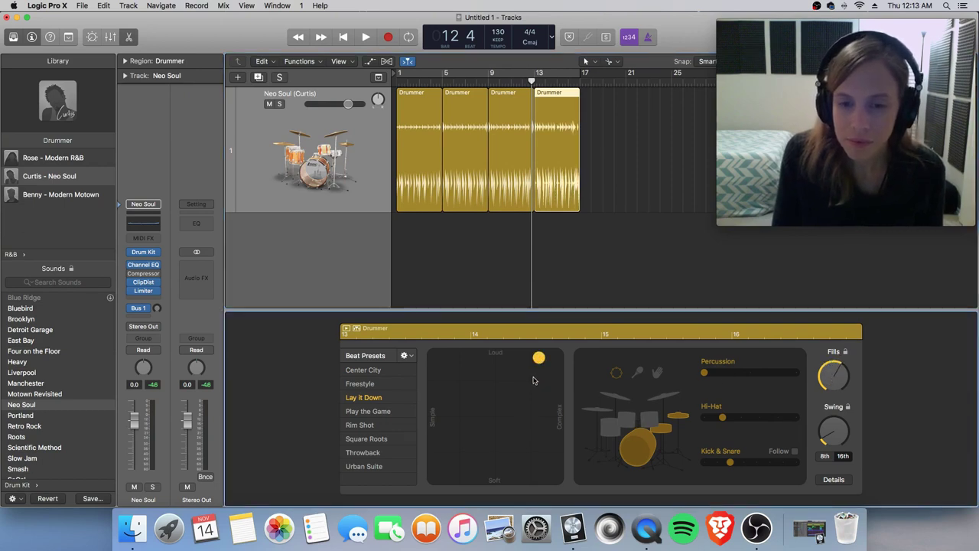
pyautogui.click(534, 377)
pyautogui.press('space')
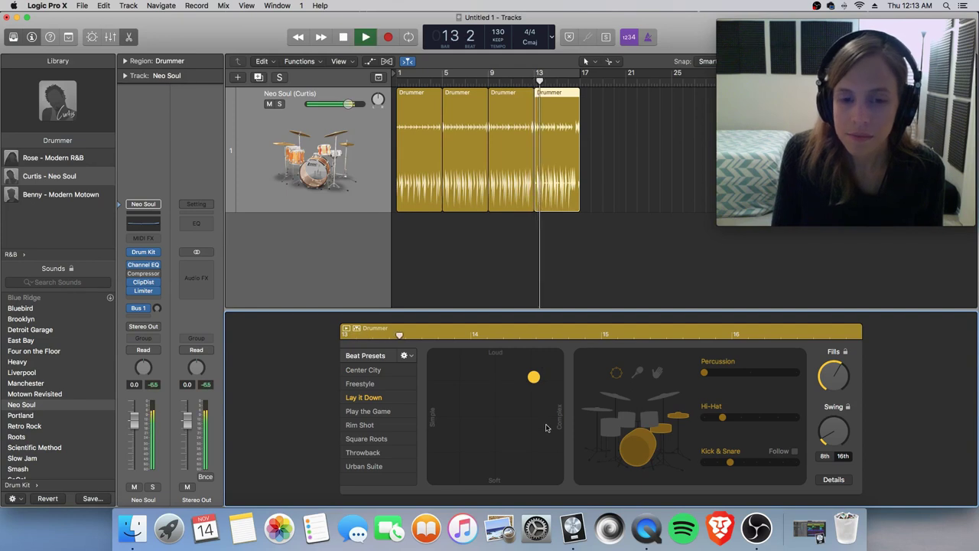
pyautogui.press('space')
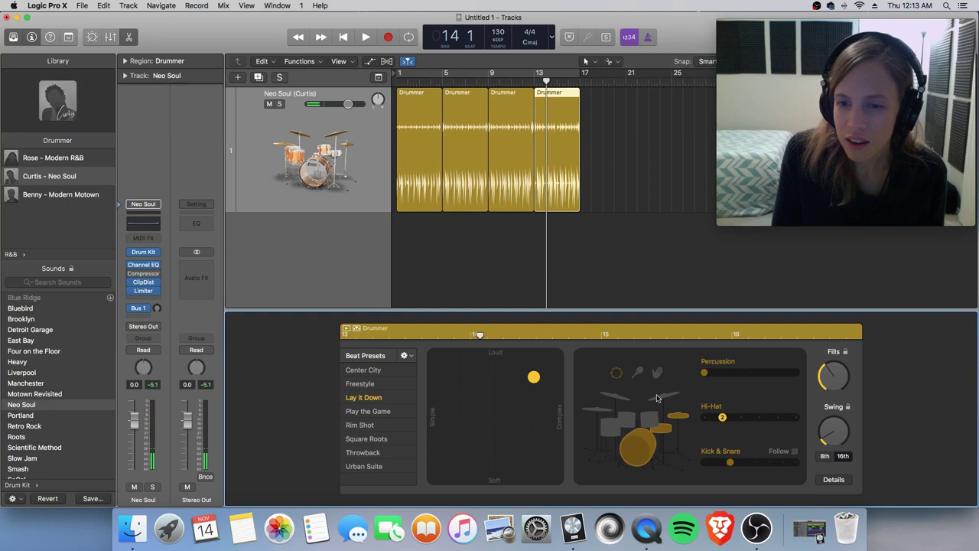
# - Compare with the third region and push the bar 13 groove louder during playback
pyautogui.click(531, 390)
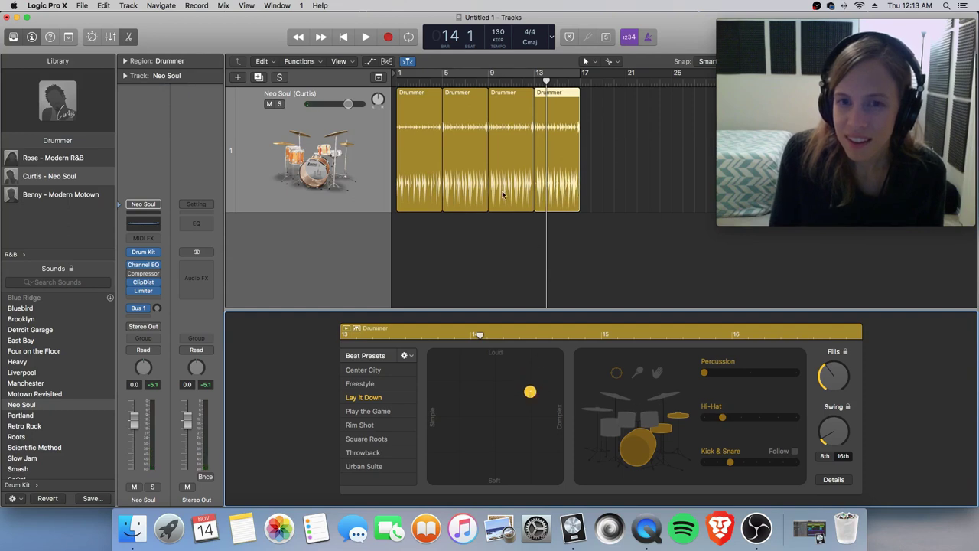
pyautogui.click(501, 143)
pyautogui.click(547, 156)
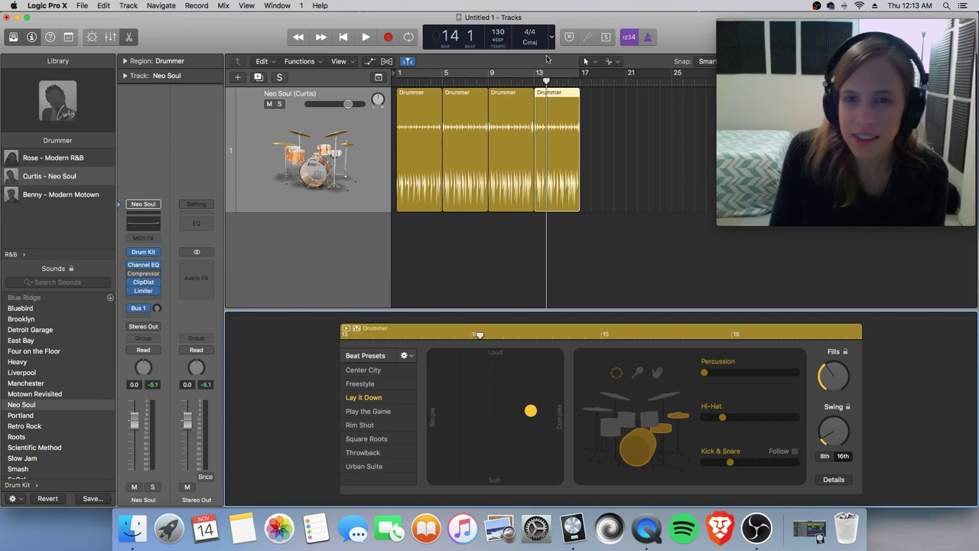
pyautogui.click(586, 149)
pyautogui.press('space')
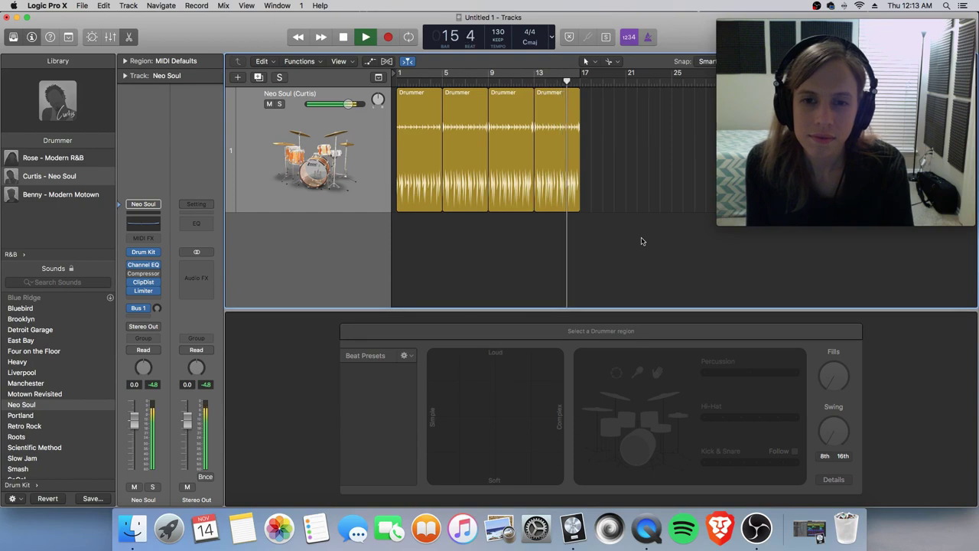
pyautogui.click(549, 147)
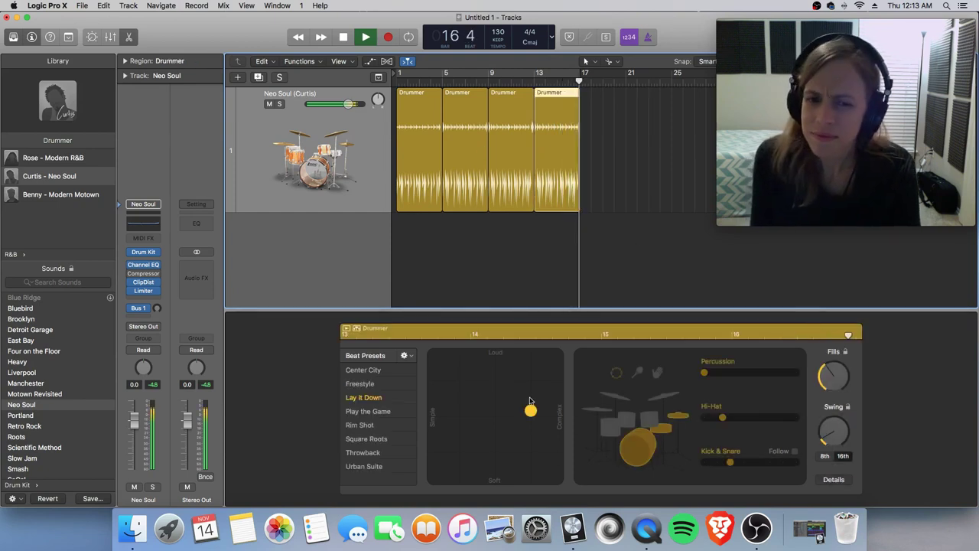
pyautogui.moveTo(530, 410); pyautogui.dragTo(549, 390)
pyautogui.press('space')
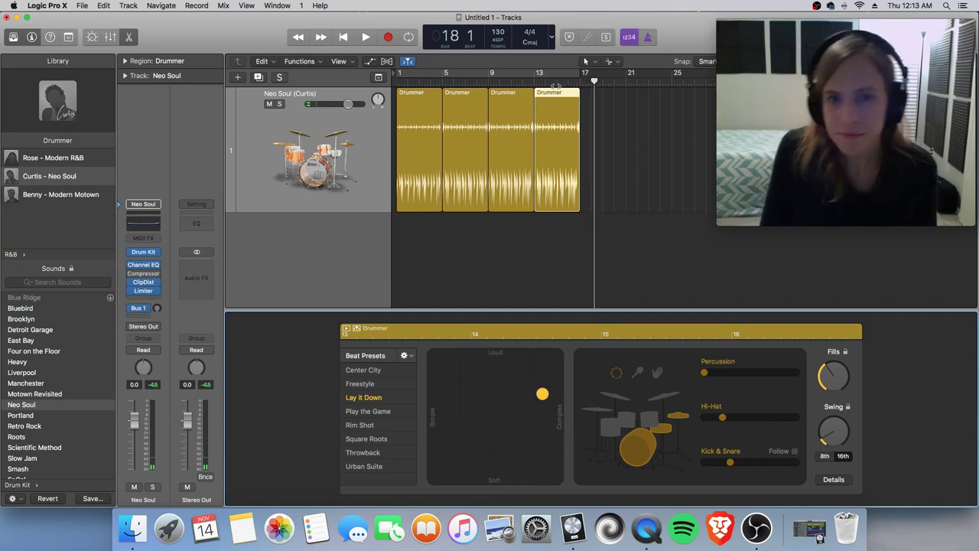
# - Audition the bar 13 region, then set a loud, simpler pattern from bar 17
pyautogui.click(673, 260)
pyautogui.press('space')
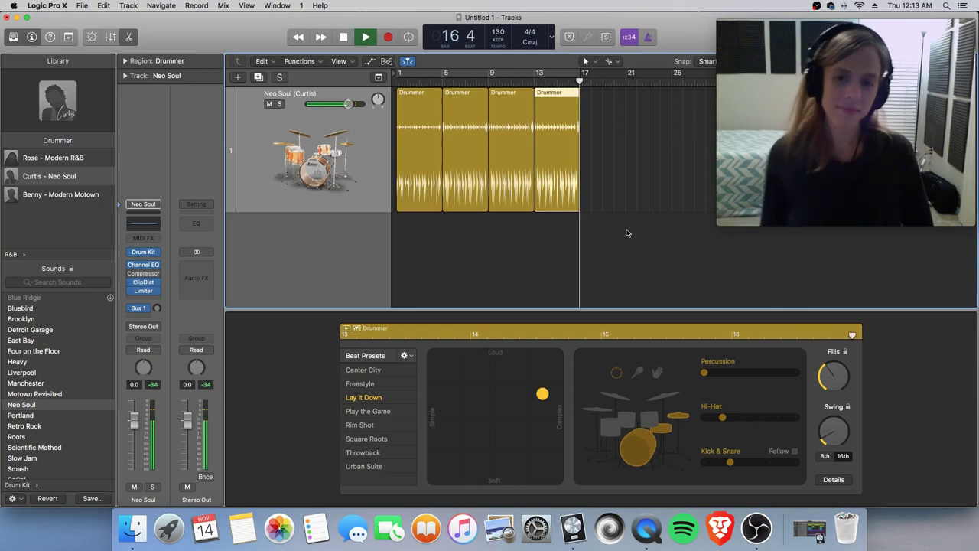
pyautogui.press('space')
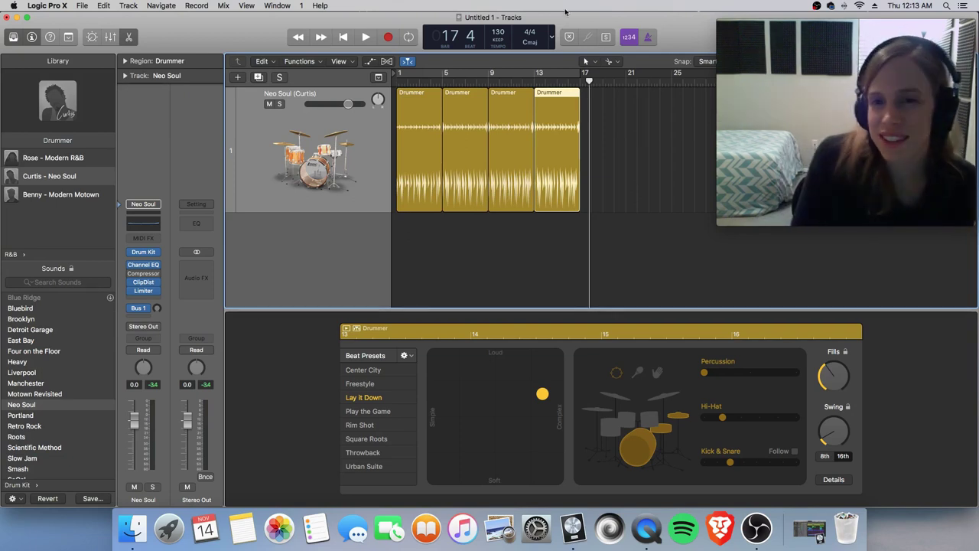
pyautogui.click(580, 80)
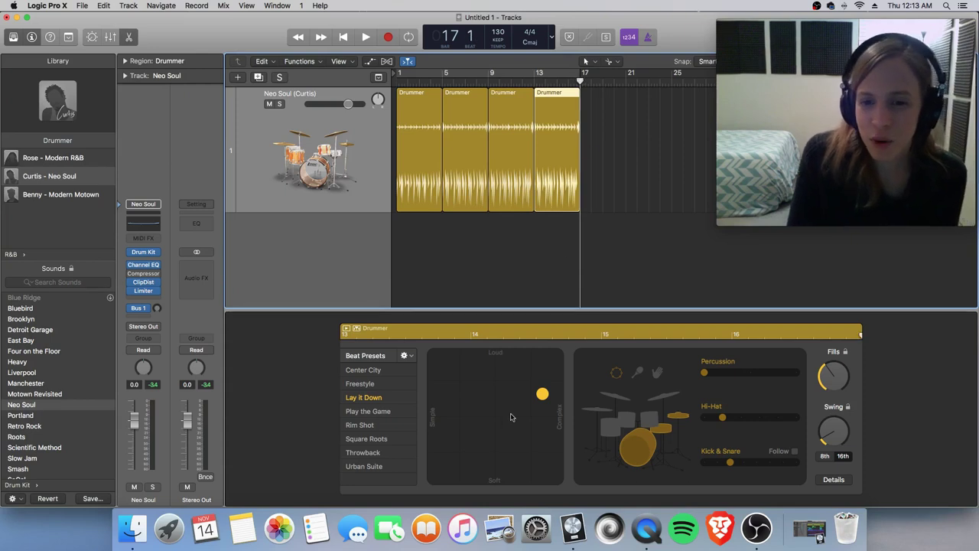
pyautogui.click(493, 360)
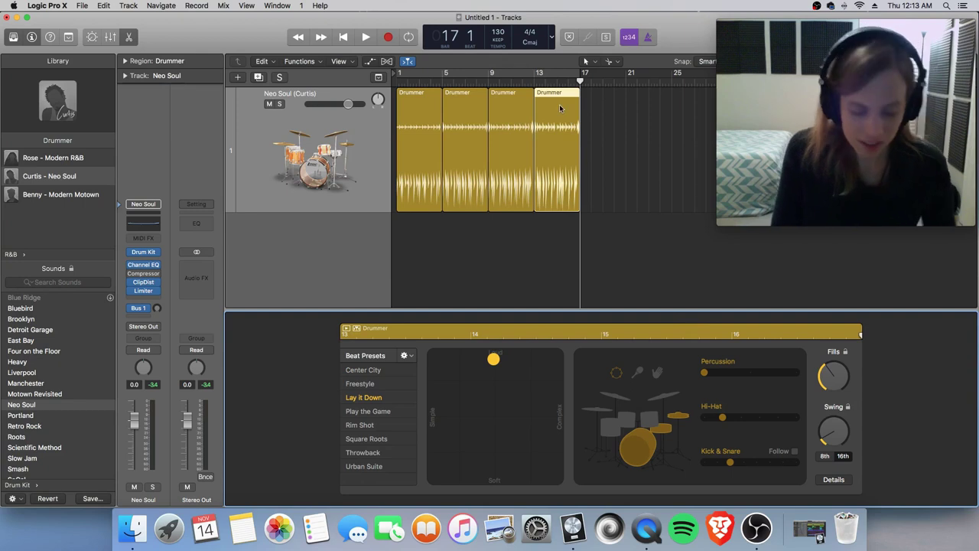
# - Add a fifth Drummer region at bar 17 and give it a loud, highly complex groove while playing
pyautogui.click(591, 107)
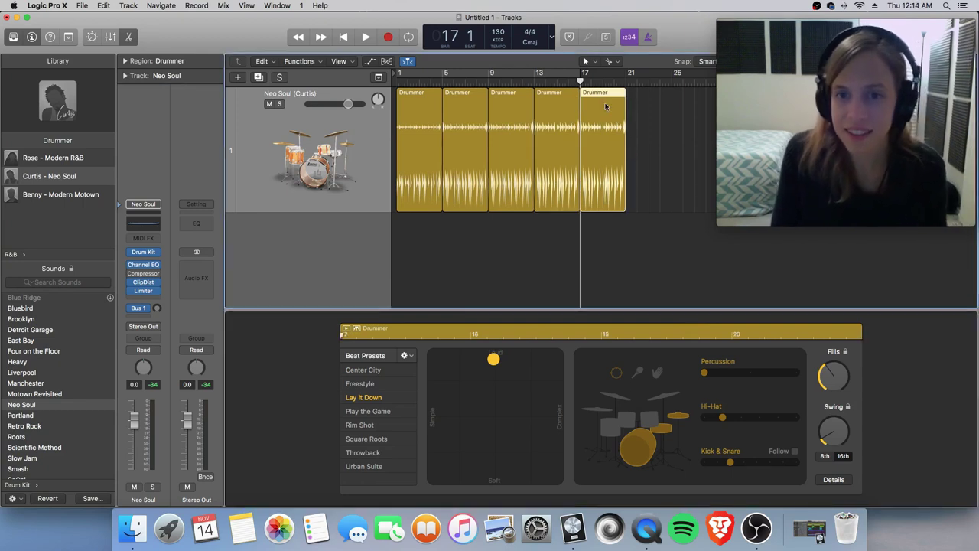
pyautogui.click(556, 130)
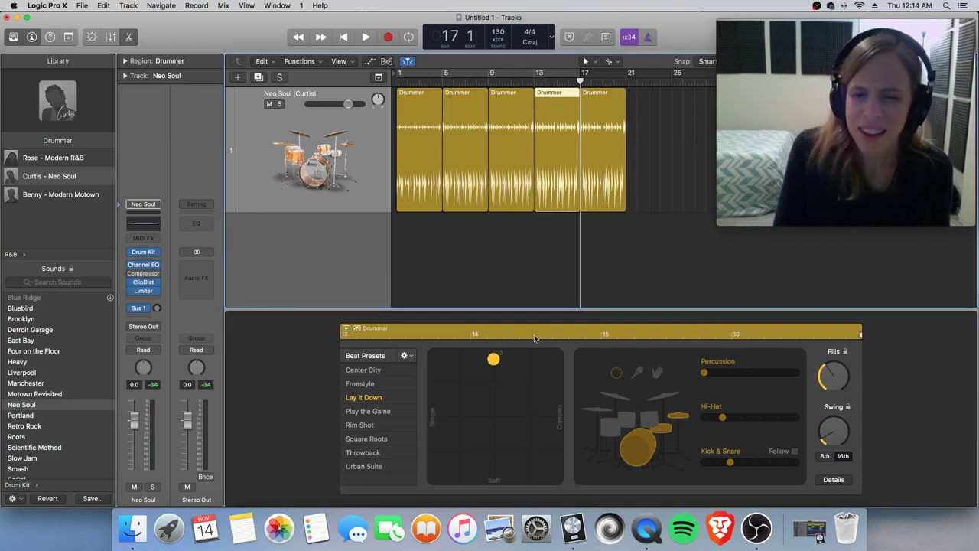
pyautogui.click(547, 387)
pyautogui.click(545, 391)
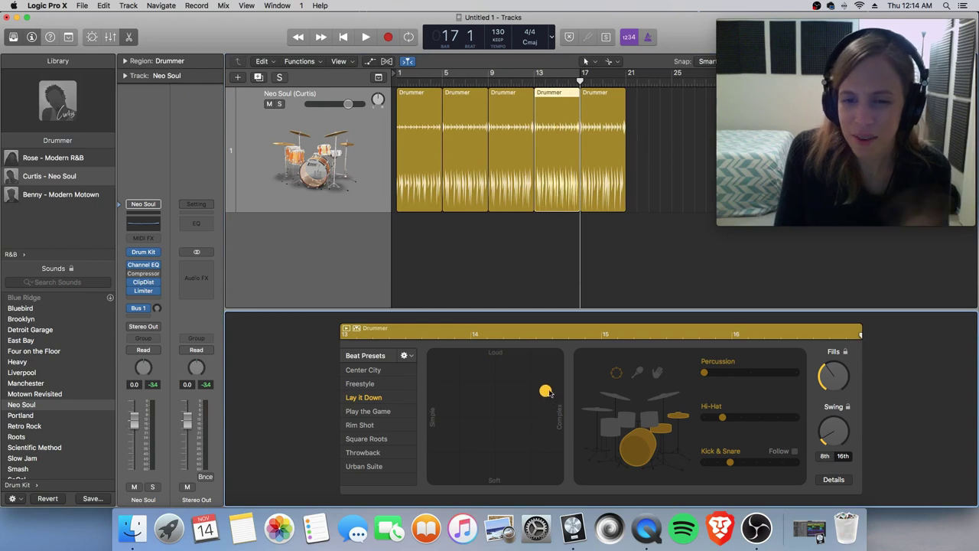
pyautogui.click(604, 122)
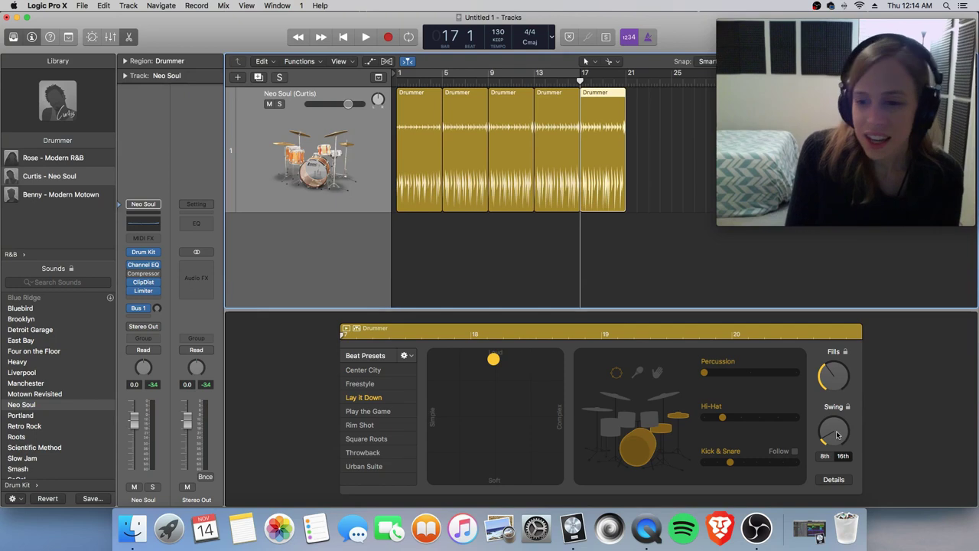
pyautogui.press('space')
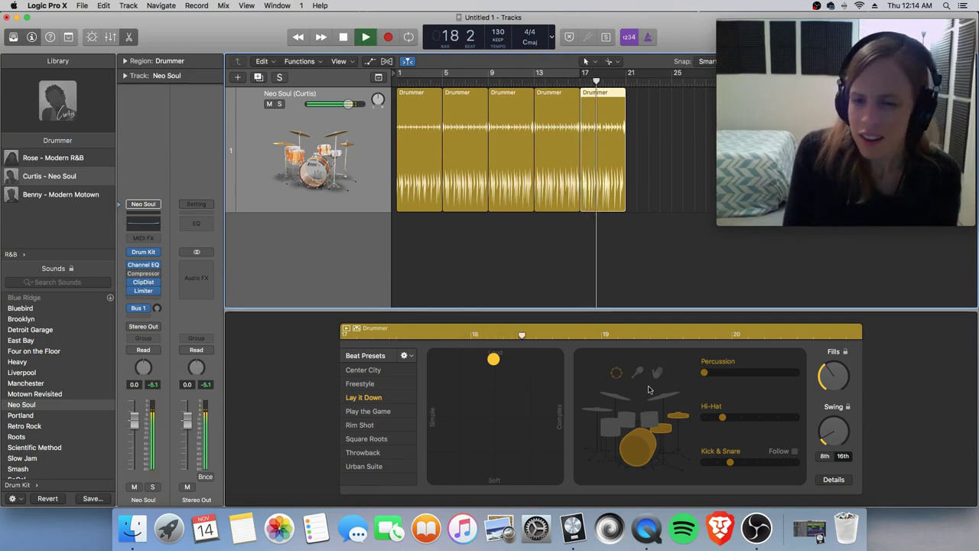
pyautogui.moveTo(494, 359); pyautogui.dragTo(549, 365)
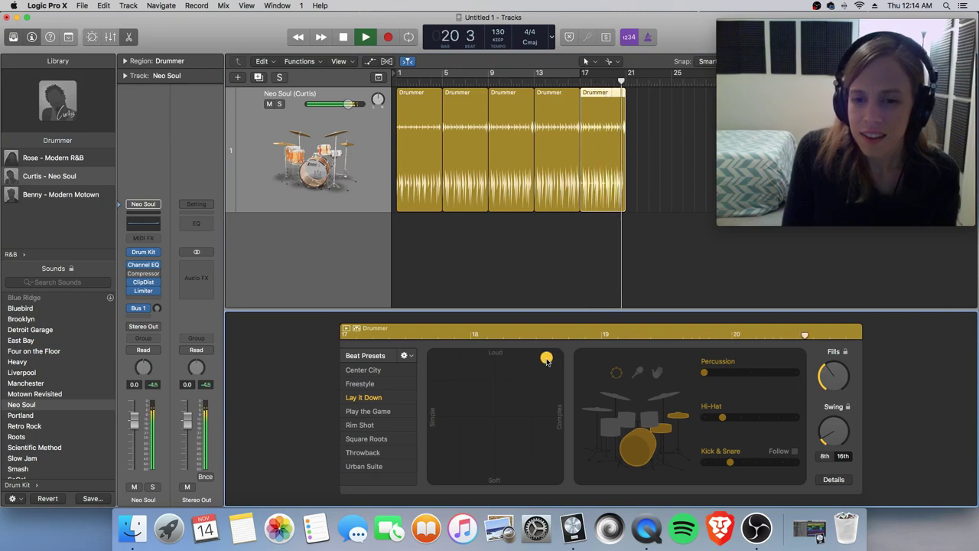
pyautogui.press('space')
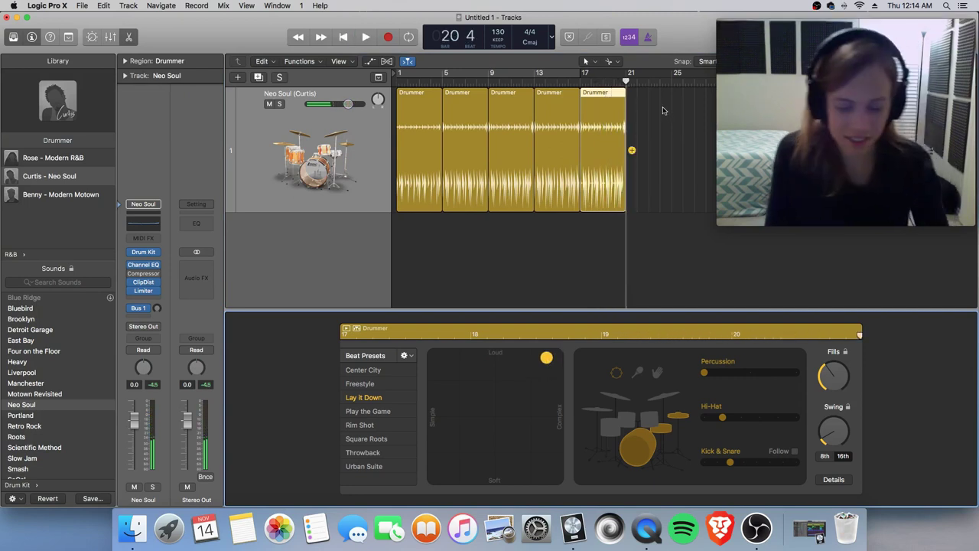
# - Add a sixth Drummer region at bar 21, play from bar 17 and lower the final region's fills
pyautogui.click(634, 109)
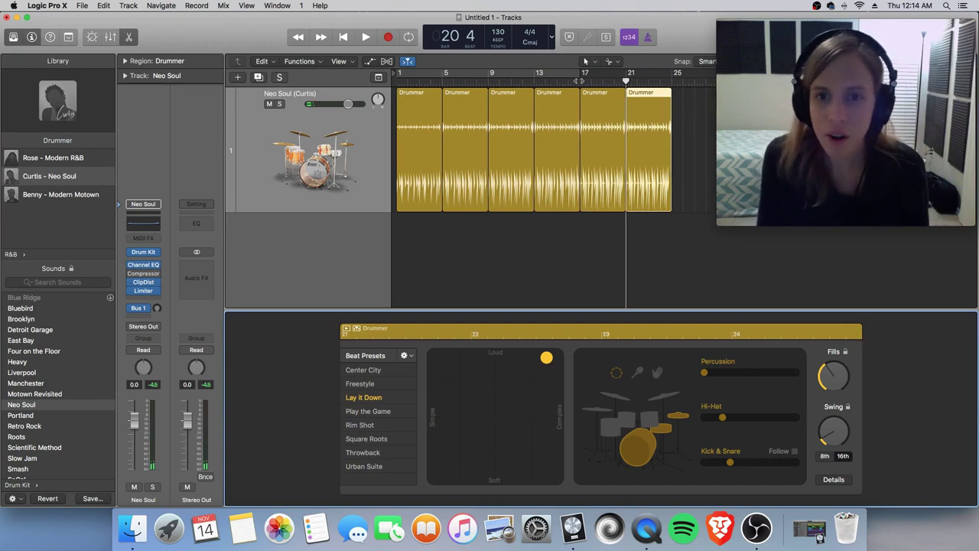
pyautogui.click(583, 78)
pyautogui.press('space')
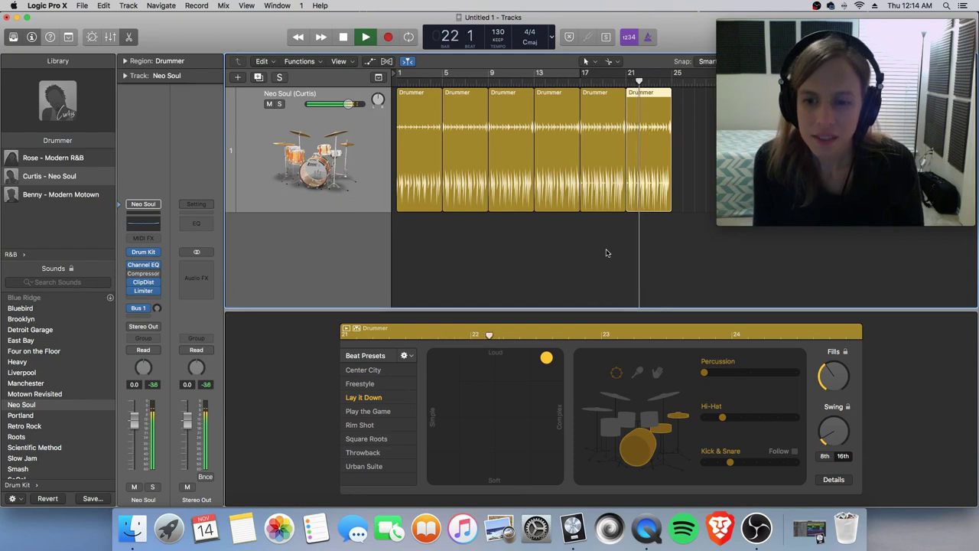
pyautogui.click(840, 358)
pyautogui.moveTo(840, 358); pyautogui.dragTo(834, 379)
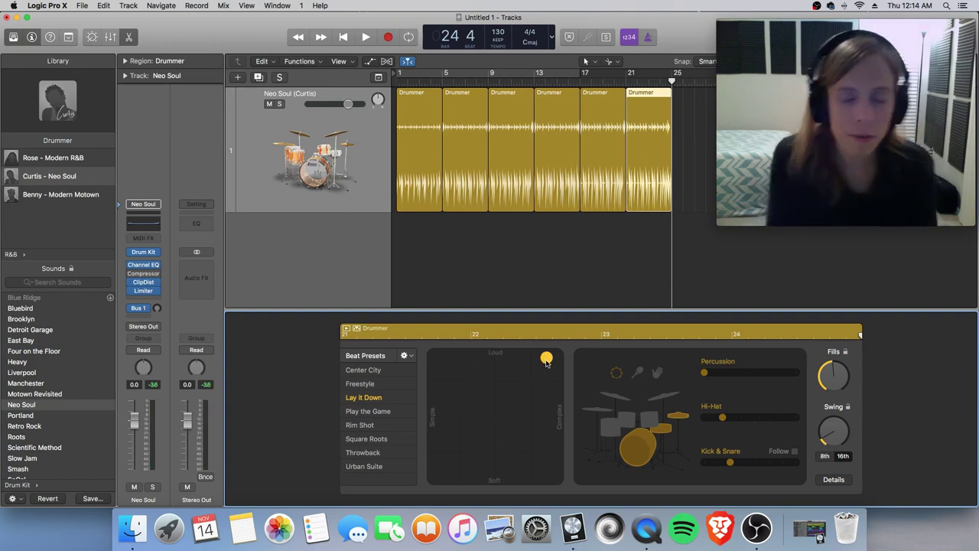
pyautogui.click(414, 154)
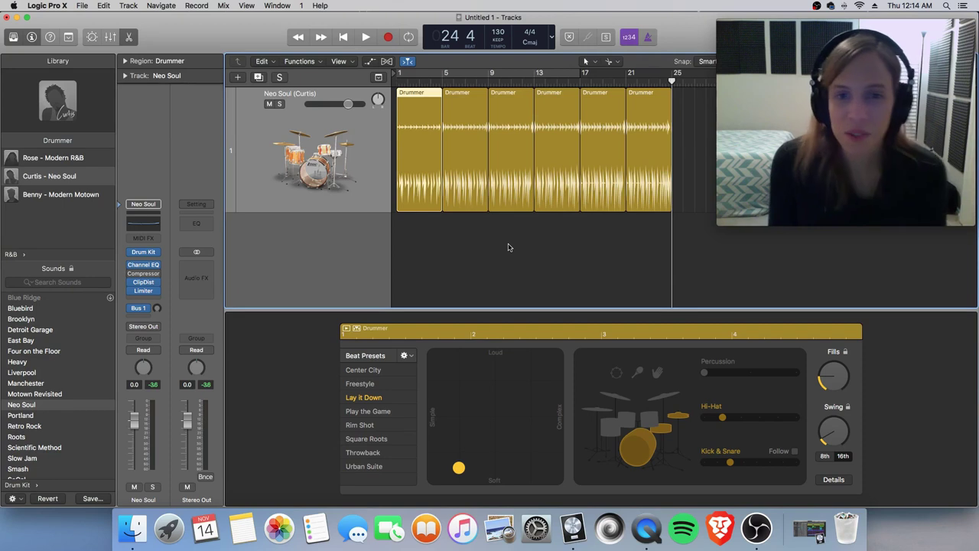
# - Create a second Neo Soul (Curtis) track with the same settings and shrink lanes to fit both
pyautogui.click(375, 150)
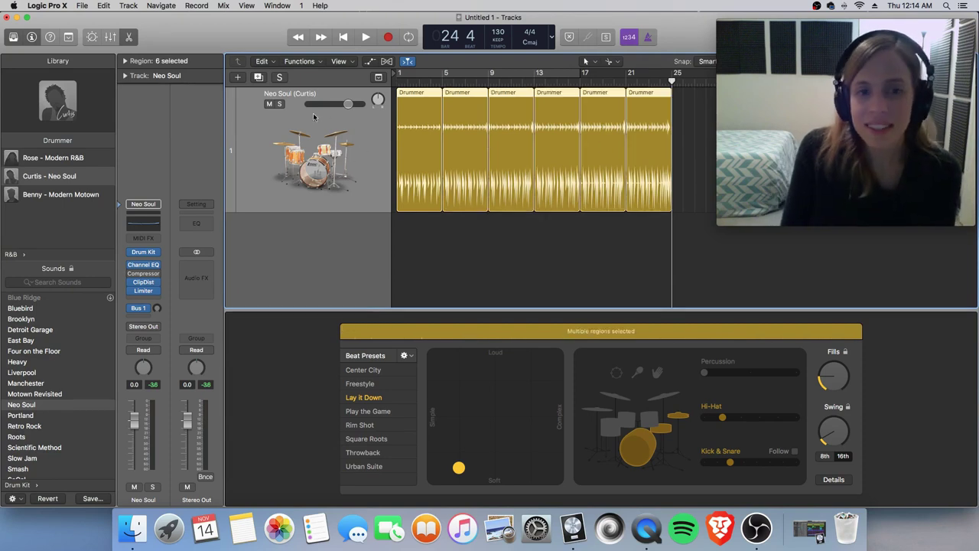
pyautogui.click(259, 77)
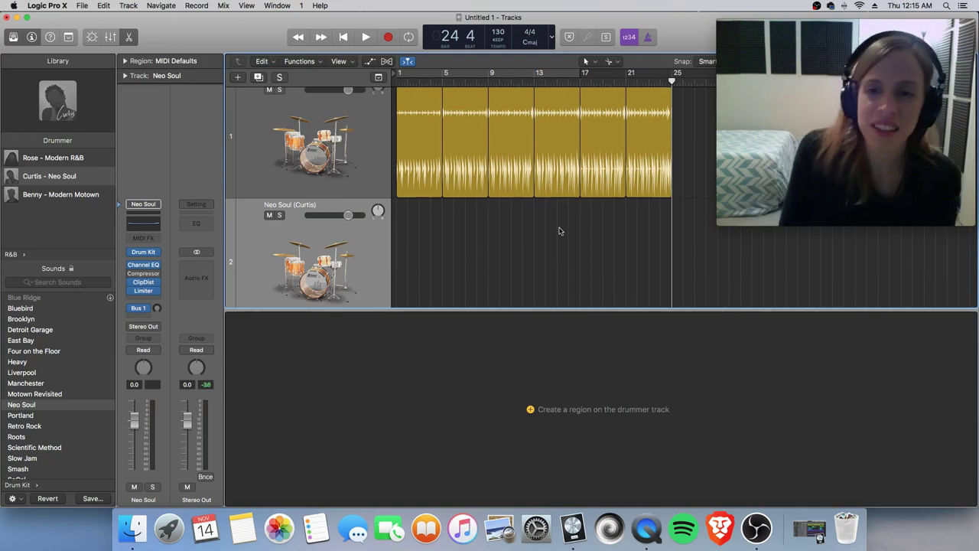
pyautogui.scroll(1, 560, 230)
pyautogui.moveTo(697, 165); pyautogui.dragTo(415, 167)
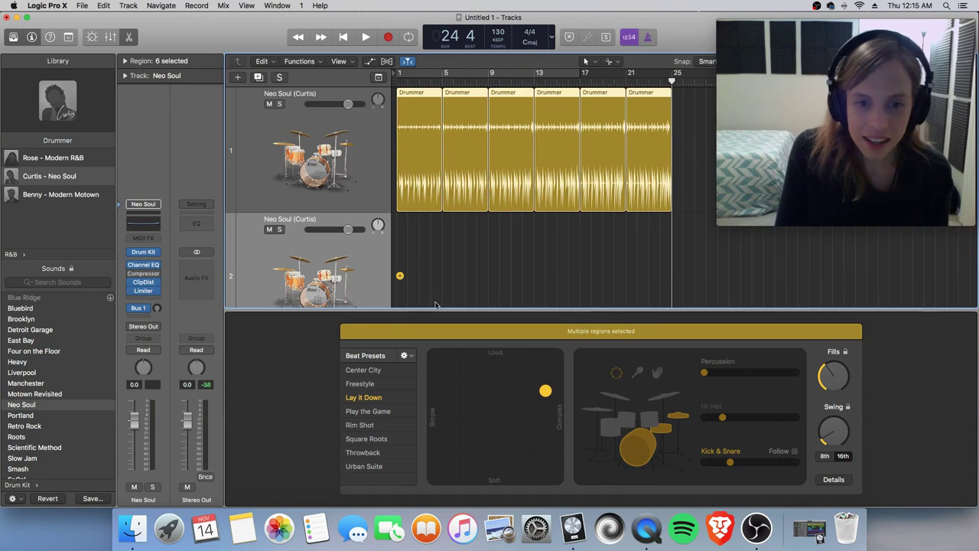
pyautogui.press('super+Up')
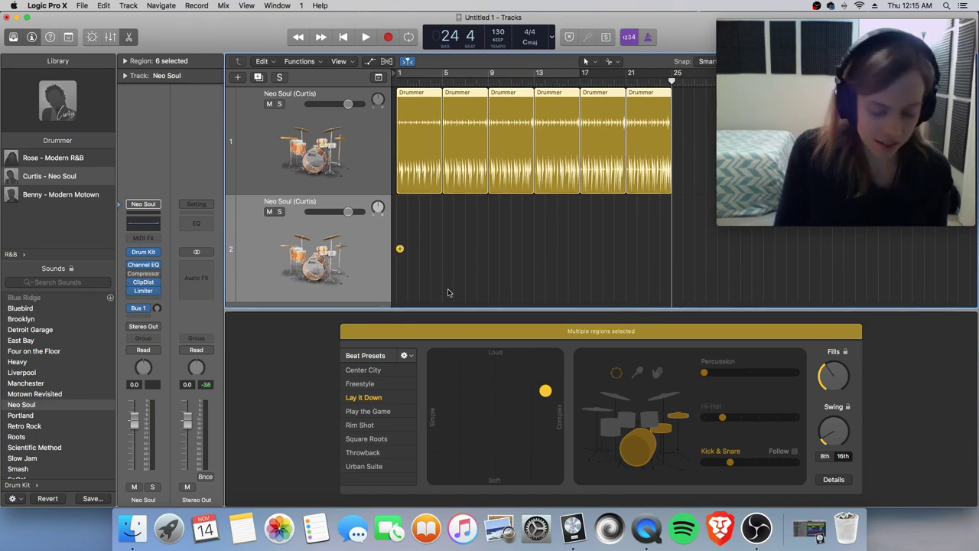
pyautogui.scroll(1, 411, 190)
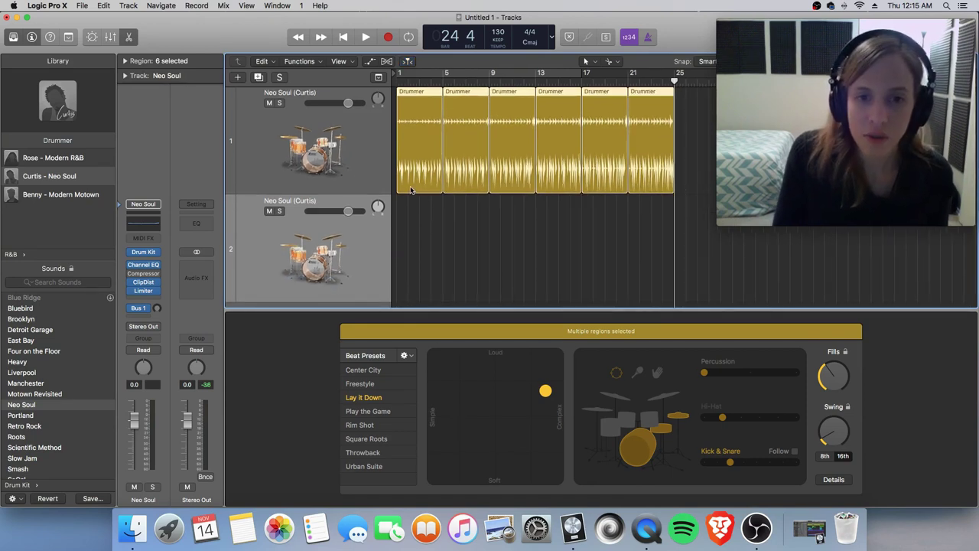
# - Copy all six Drummer regions onto track 2, then mute and unmute track 1
pyautogui.moveTo(409, 193); pyautogui.dragTo(408, 226)
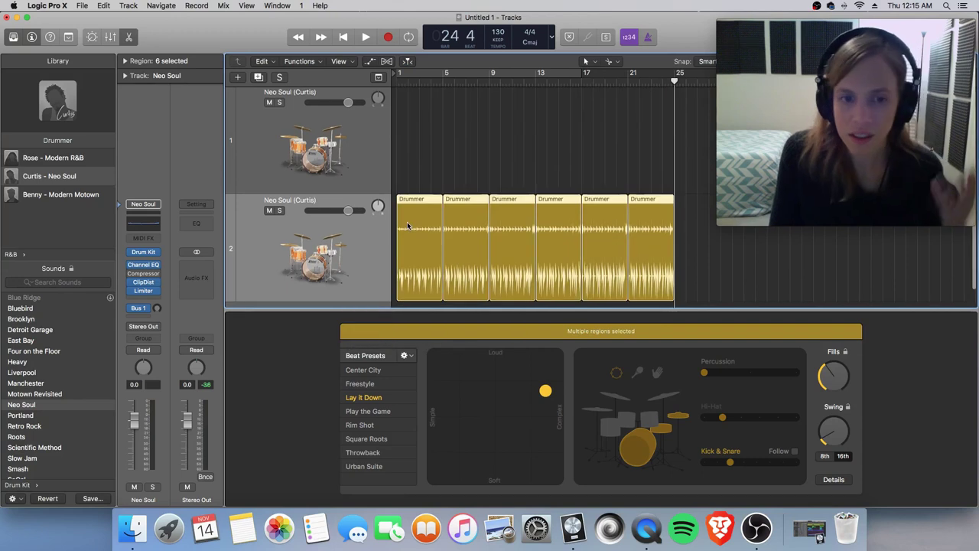
pyautogui.press('super+z')
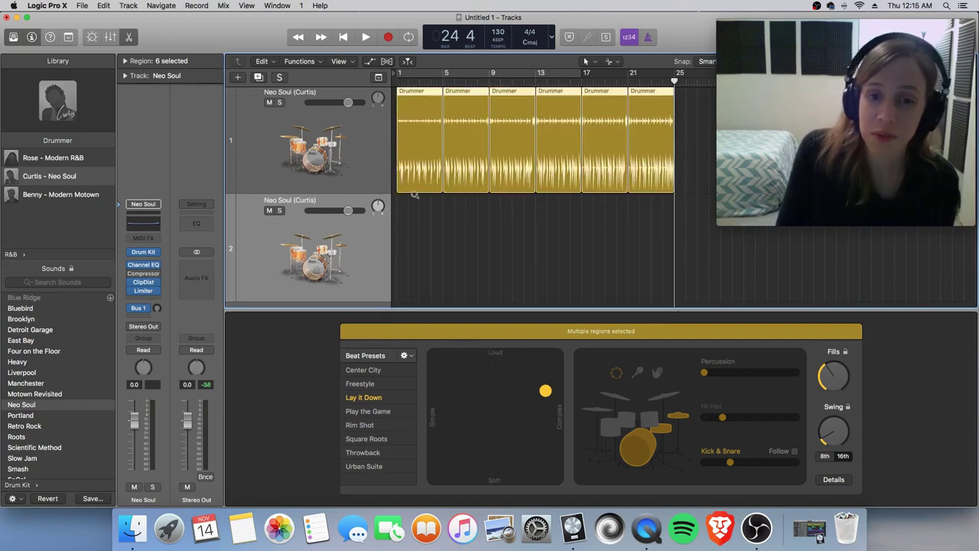
pyautogui.moveTo(415, 194); pyautogui.dragTo(416, 205)
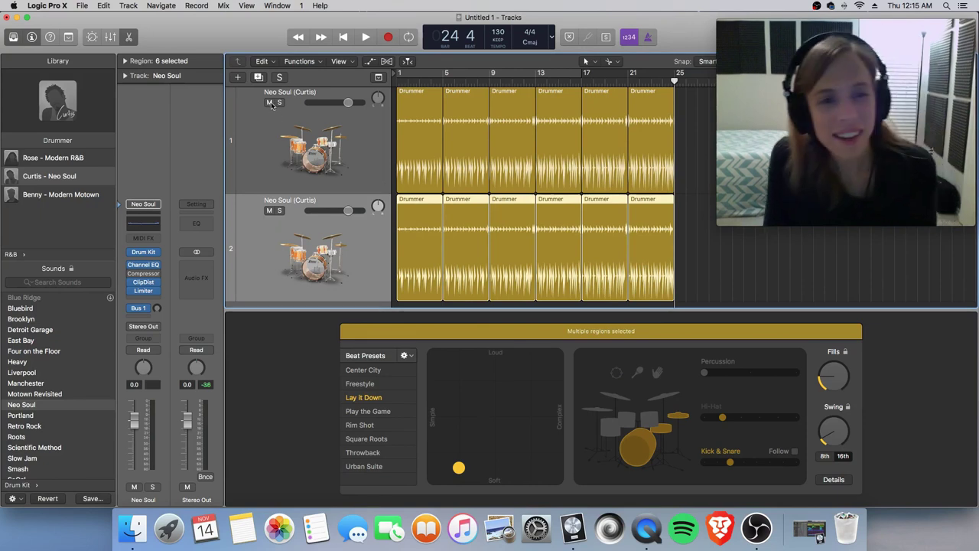
pyautogui.click(356, 125)
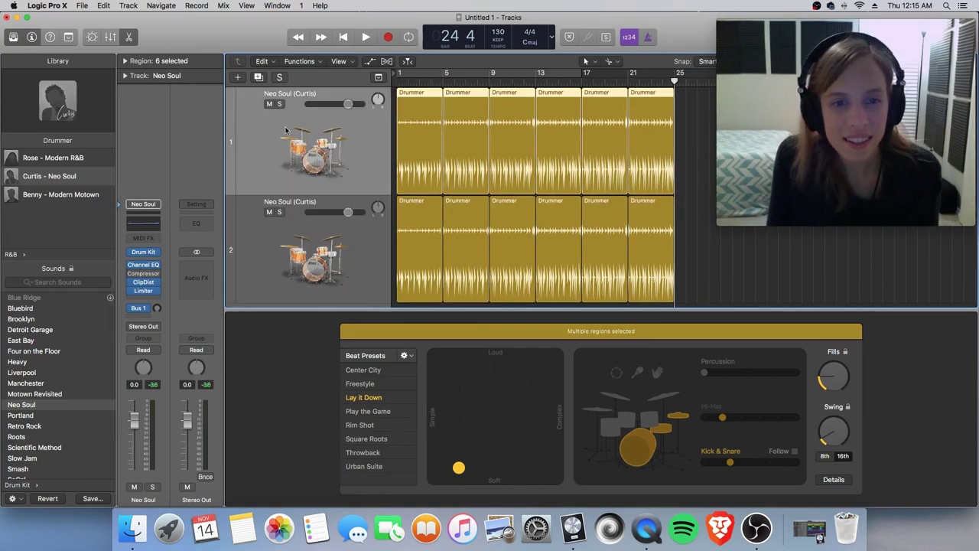
pyautogui.click(270, 104)
pyautogui.click(268, 104)
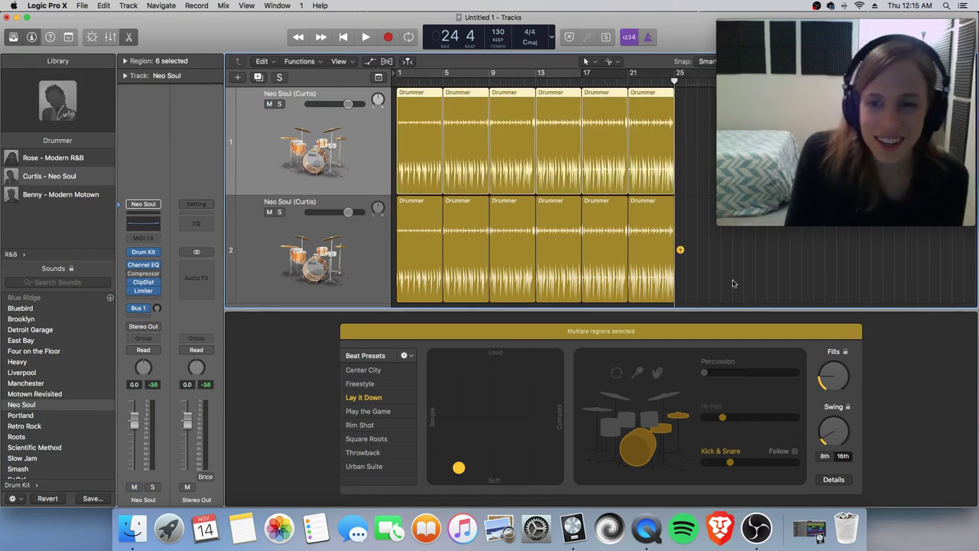
# - Convert track 2's six Drummer regions to MIDI regions
pyautogui.click(419, 203)
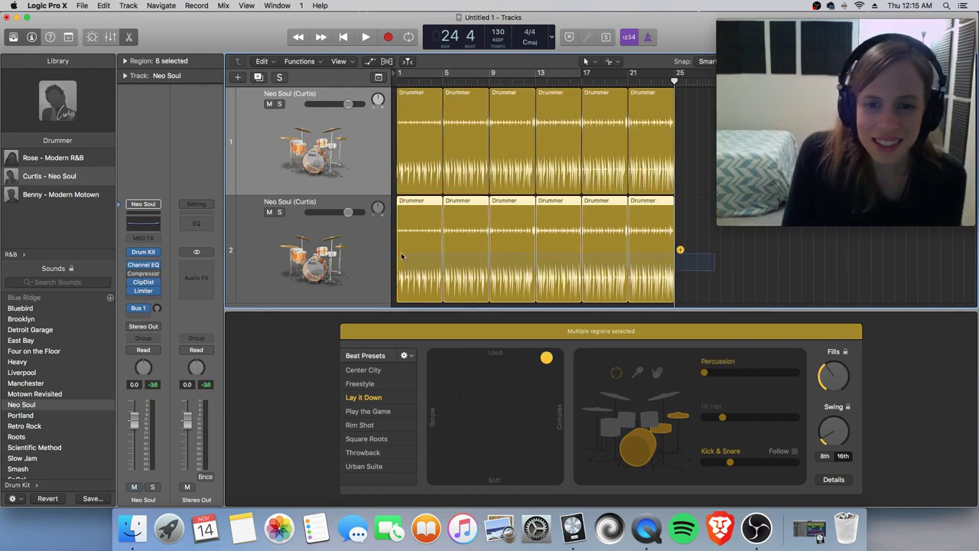
pyautogui.rightClick(424, 217)
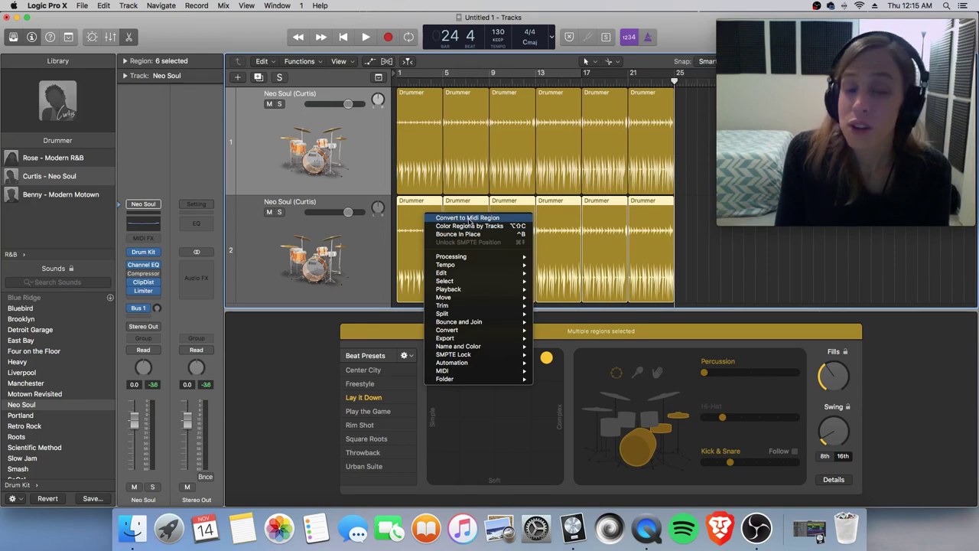
pyautogui.click(444, 218)
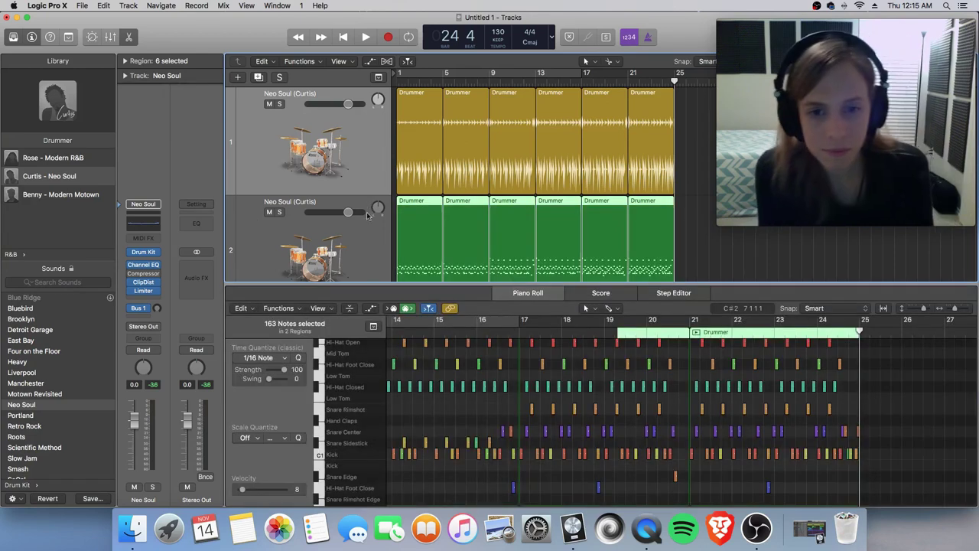
# - Enlarge and zoom the Piano Roll to inspect the converted drum notes
pyautogui.moveTo(430, 290); pyautogui.dragTo(430, 260)
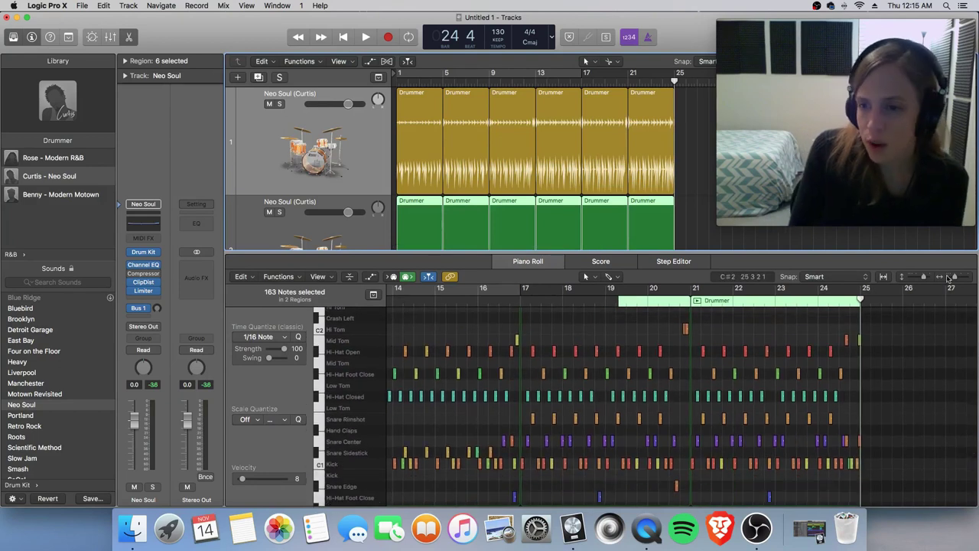
pyautogui.moveTo(954, 276); pyautogui.dragTo(958, 277)
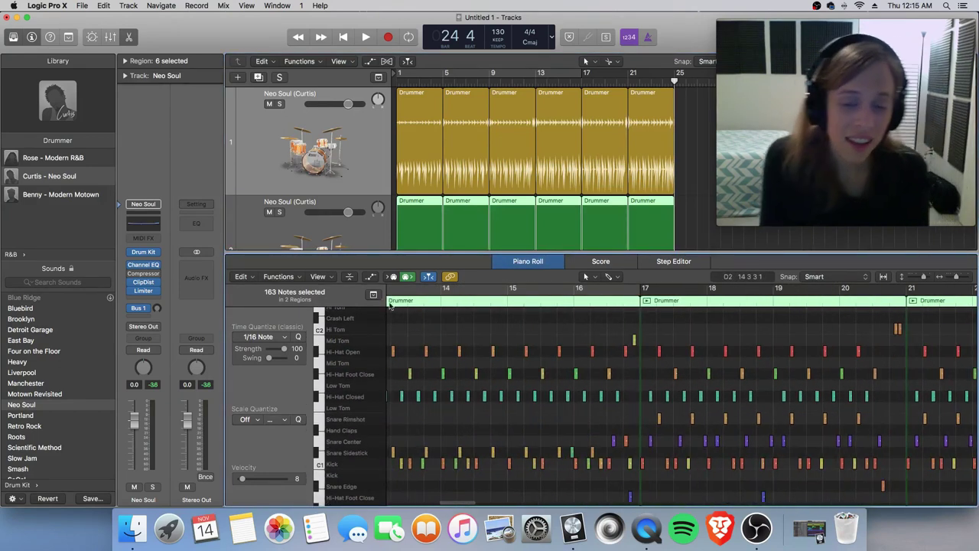
pyautogui.hscroll(-5, 521, 367)
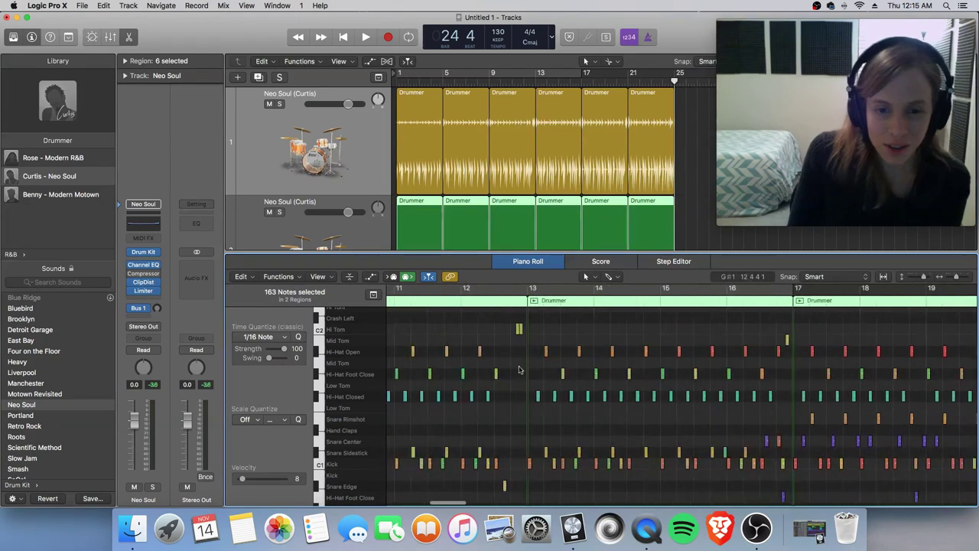
pyautogui.hscroll(-15, 518, 370)
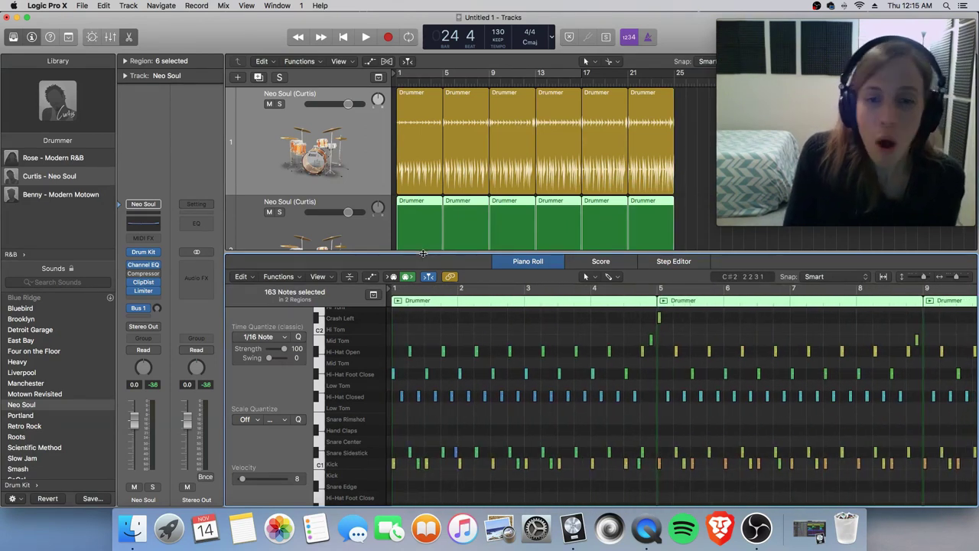
pyautogui.moveTo(423, 253); pyautogui.dragTo(423, 307)
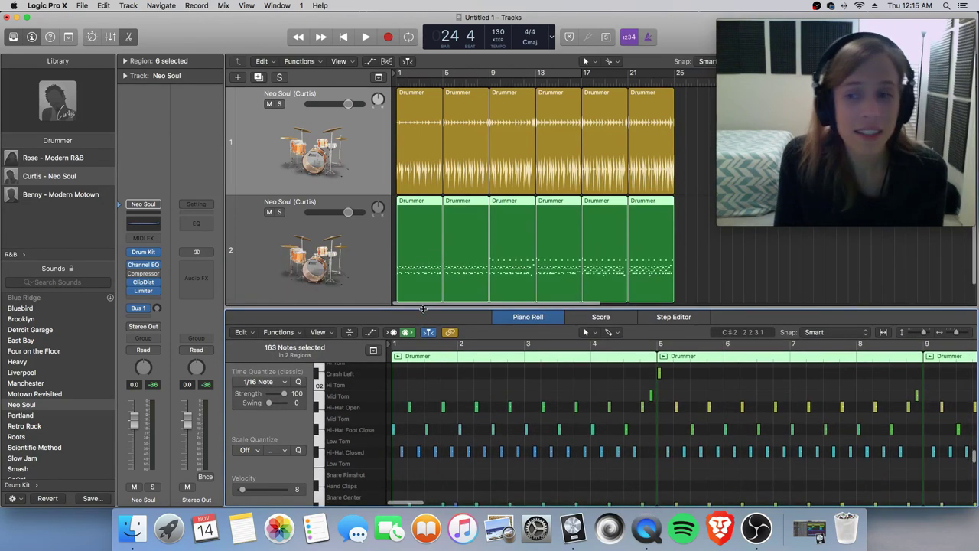
# - Play the original drummer track alone from bar 1 with the MIDI track muted
pyautogui.click(362, 138)
pyautogui.click(395, 77)
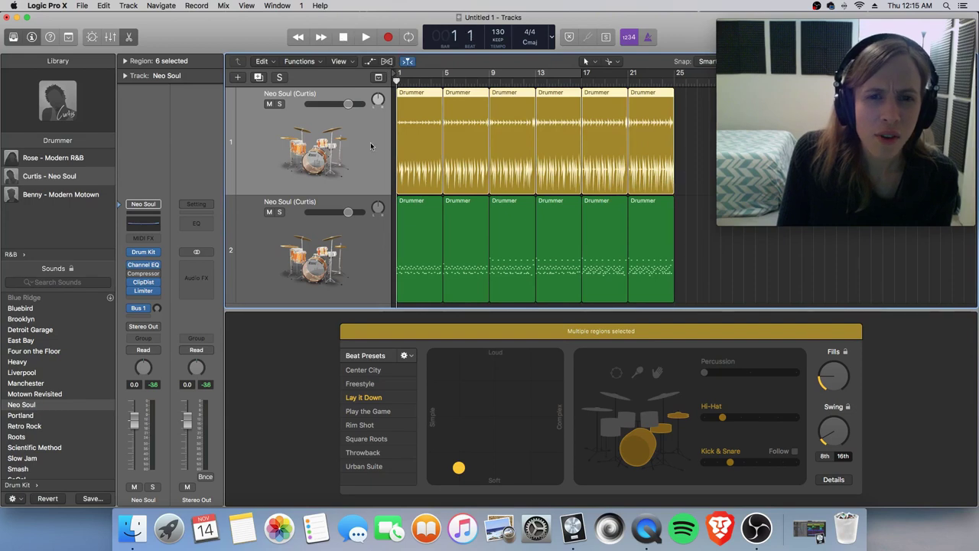
pyautogui.click(269, 212)
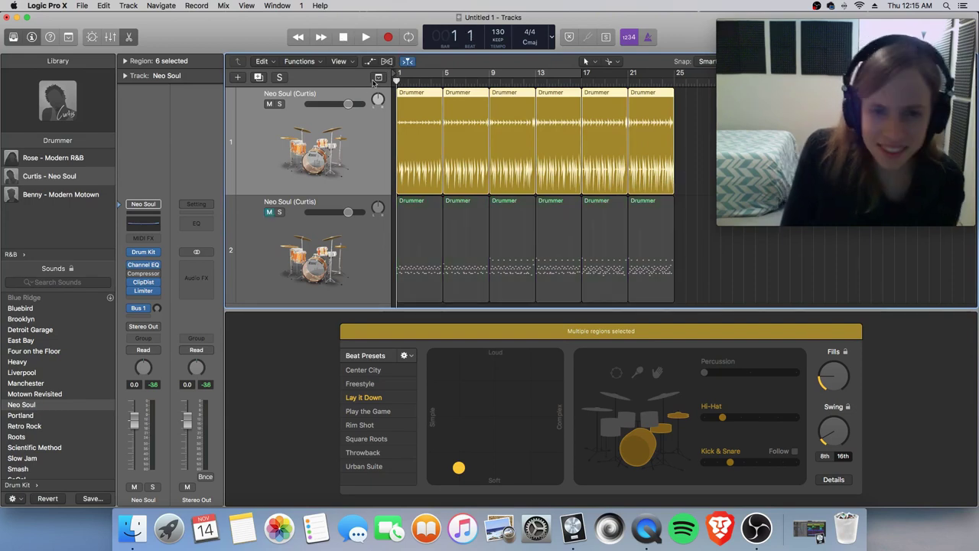
pyautogui.press('space')
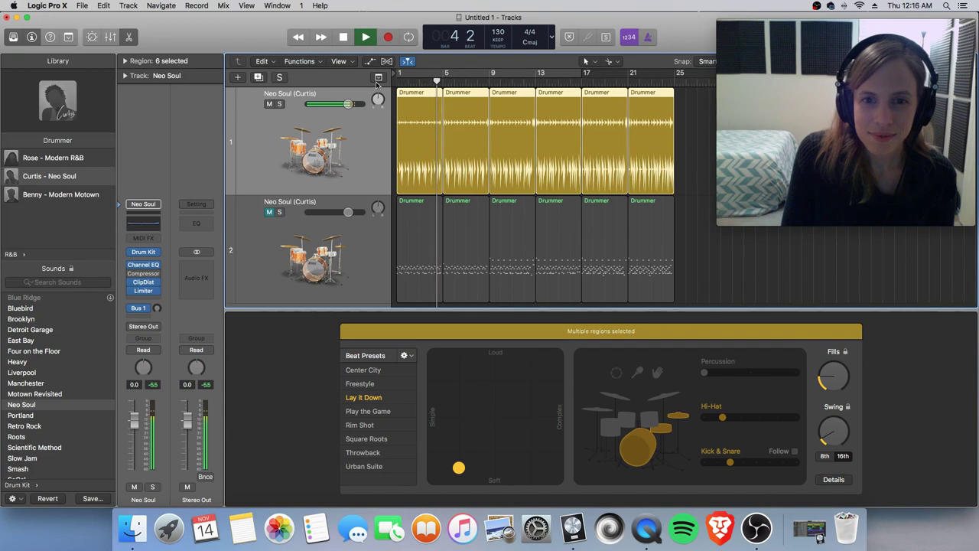
pyautogui.press('space')
# - Play the MIDI drum track alone from the start, then unmute the original track
pyautogui.click(269, 211)
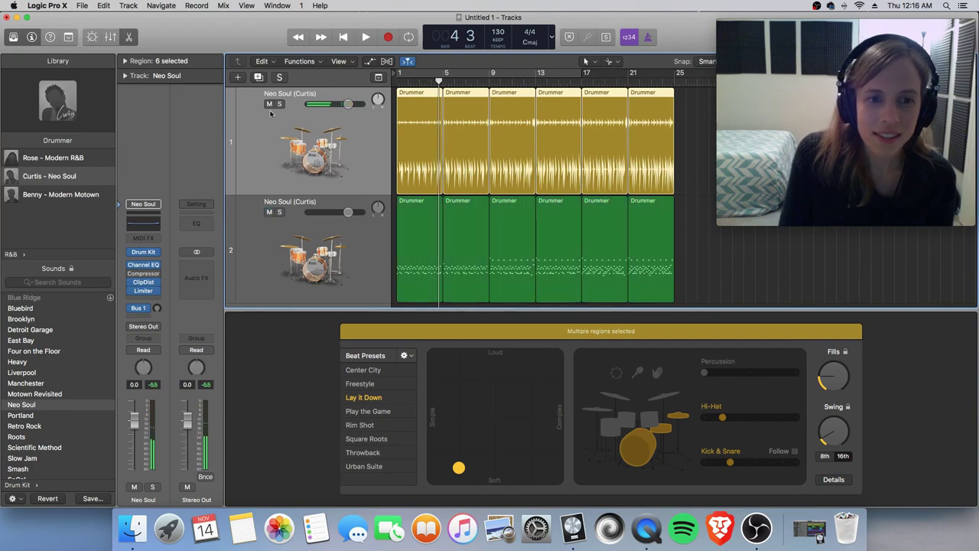
pyautogui.click(268, 104)
pyautogui.press('Return')
pyautogui.press('space')
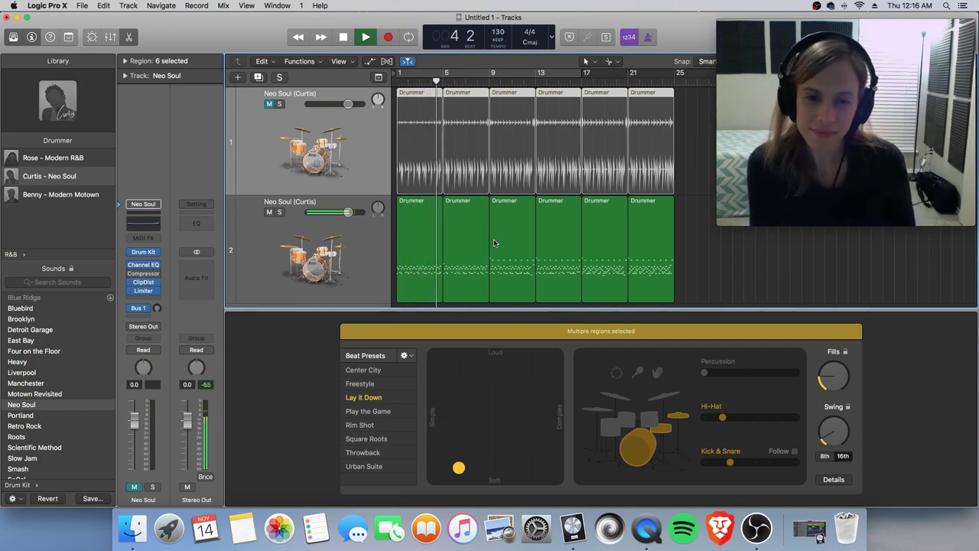
pyautogui.press('space')
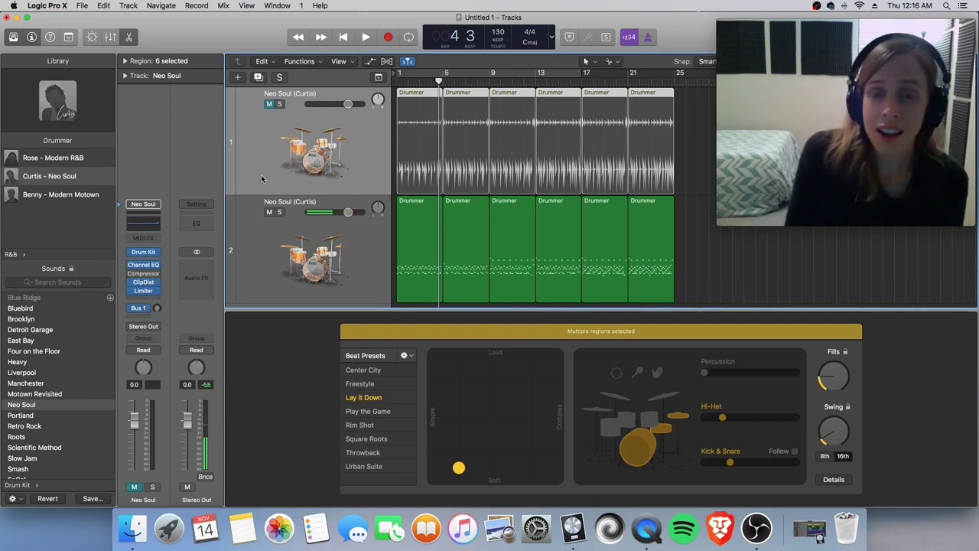
pyautogui.click(269, 104)
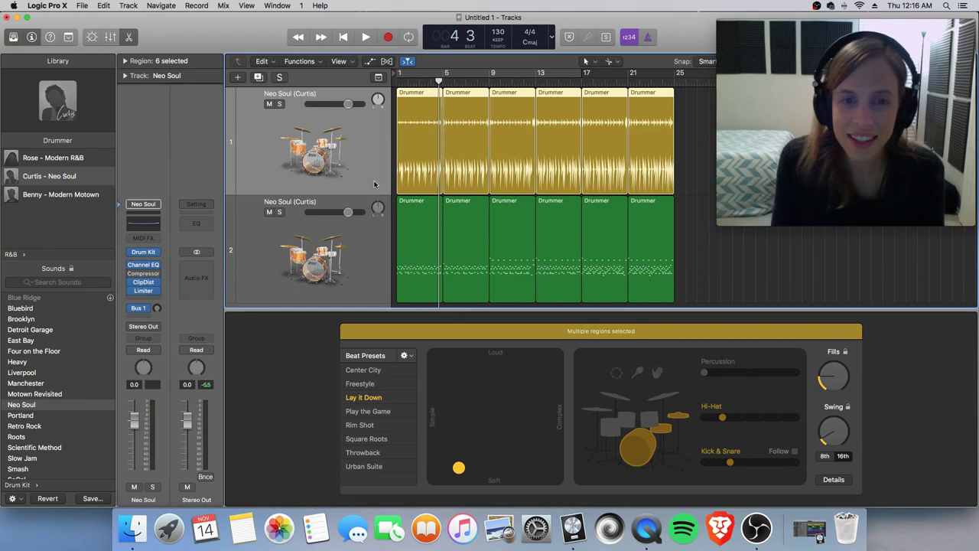
# - Reduce both Neo Soul drummer lane heights with Command-Up Arrow
pyautogui.press('super+Up')
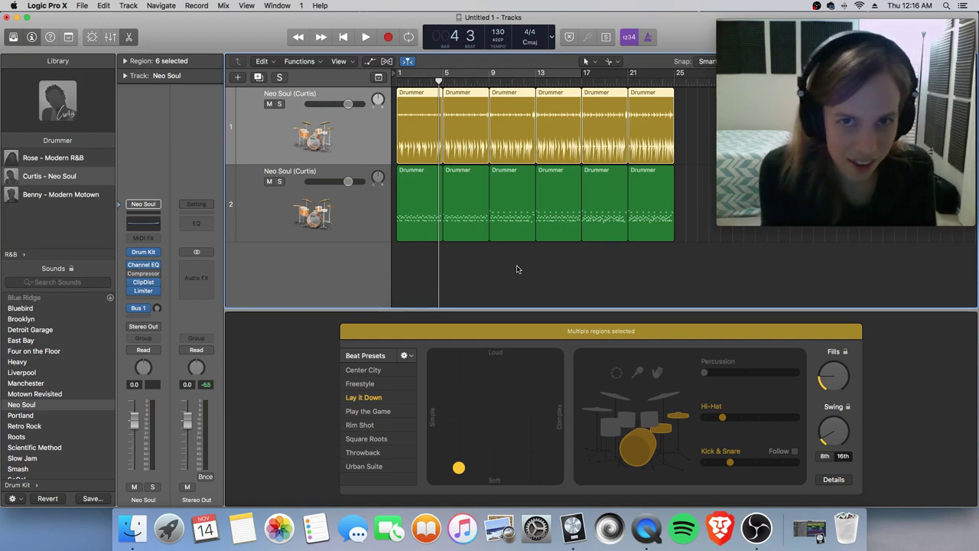
# - Open track 2's MIDI drum notes in an enlarged Piano Roll zoomed on the first bars
pyautogui.click(360, 222)
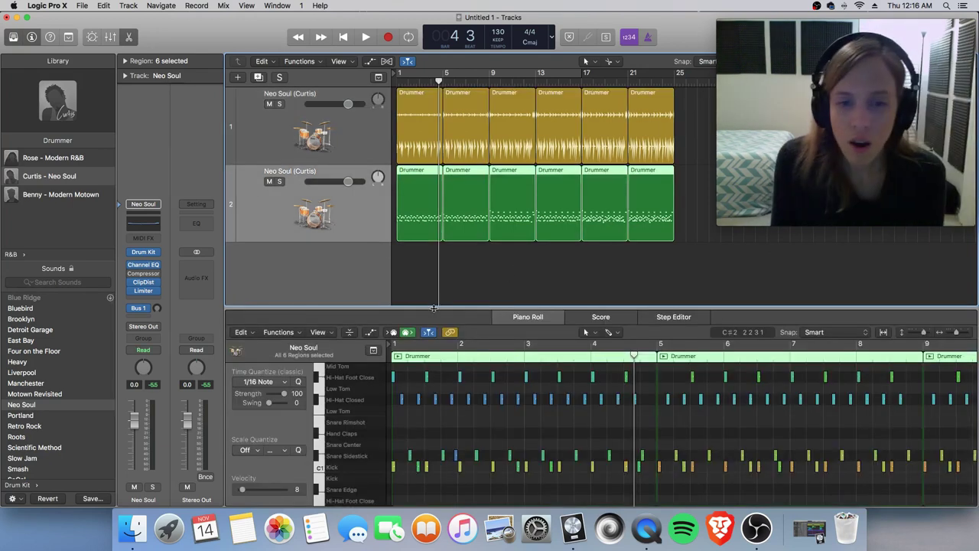
pyautogui.moveTo(432, 327); pyautogui.dragTo(431, 355)
pyautogui.scroll(-3, 403, 420)
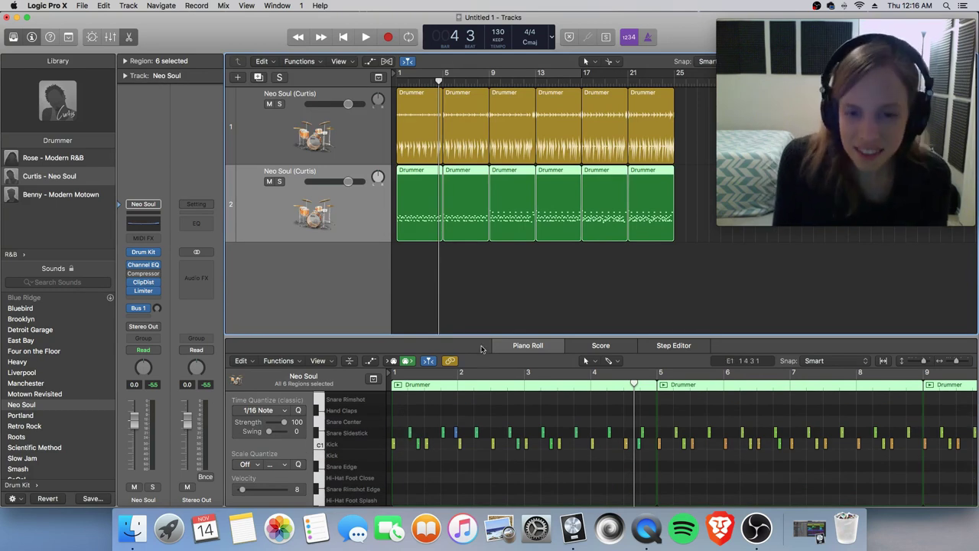
pyautogui.moveTo(482, 335); pyautogui.dragTo(482, 274)
pyautogui.scroll(-5, 538, 407)
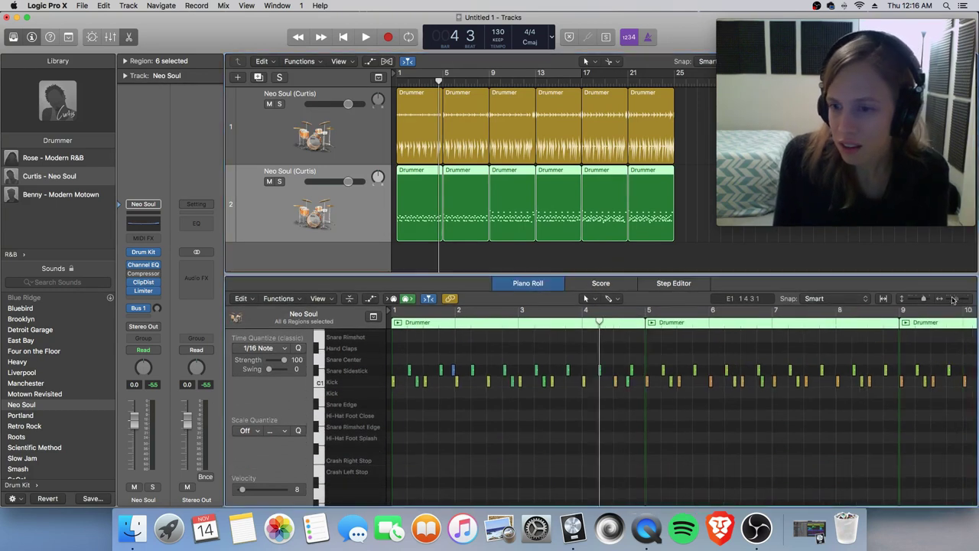
pyautogui.scroll(8, 538, 407)
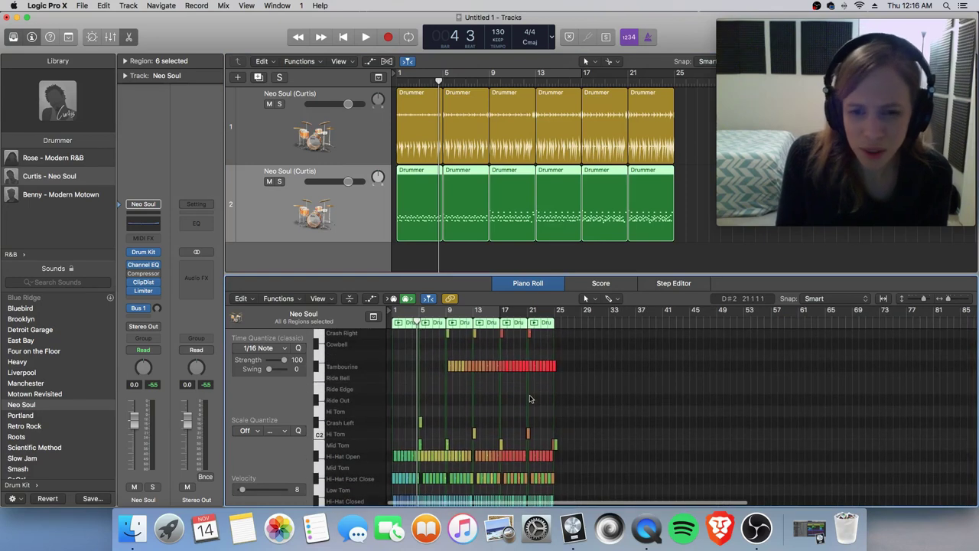
pyautogui.hscroll(1, 533, 398)
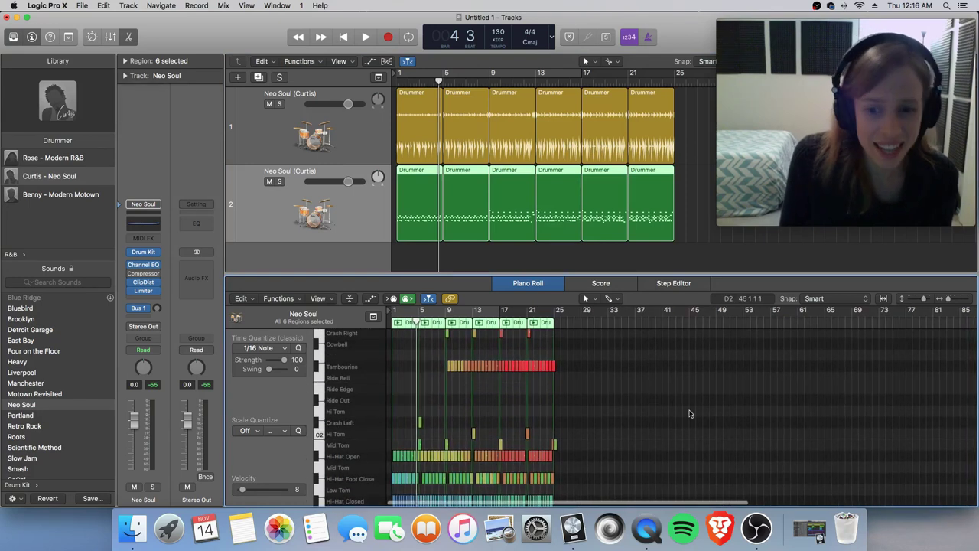
pyautogui.click(949, 303)
pyautogui.hscroll(-5, 457, 381)
pyautogui.scroll(-5, 425, 443)
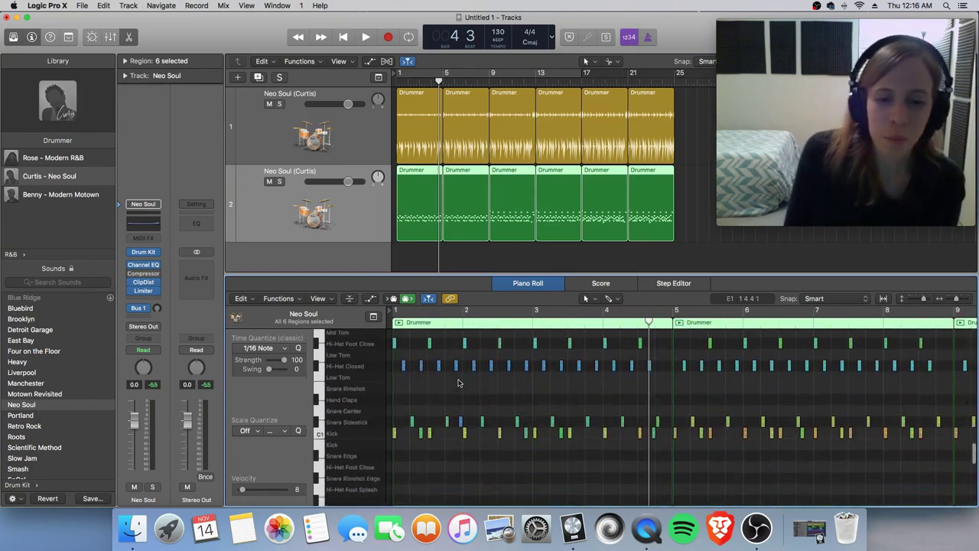
# - Select the Kick, Snare Sidestick and Hi-Hat Closed notes in turn, then shrink the editor
pyautogui.click(334, 429)
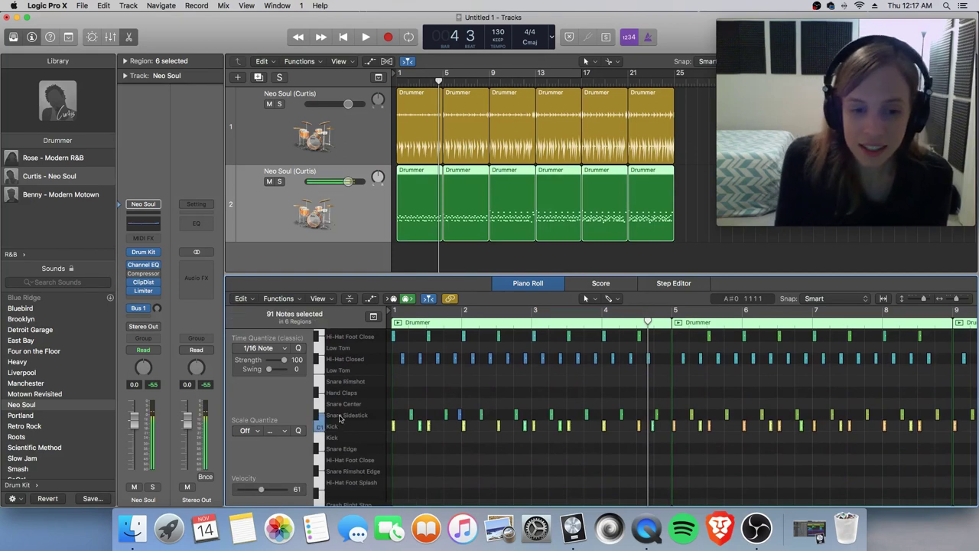
pyautogui.click(340, 418)
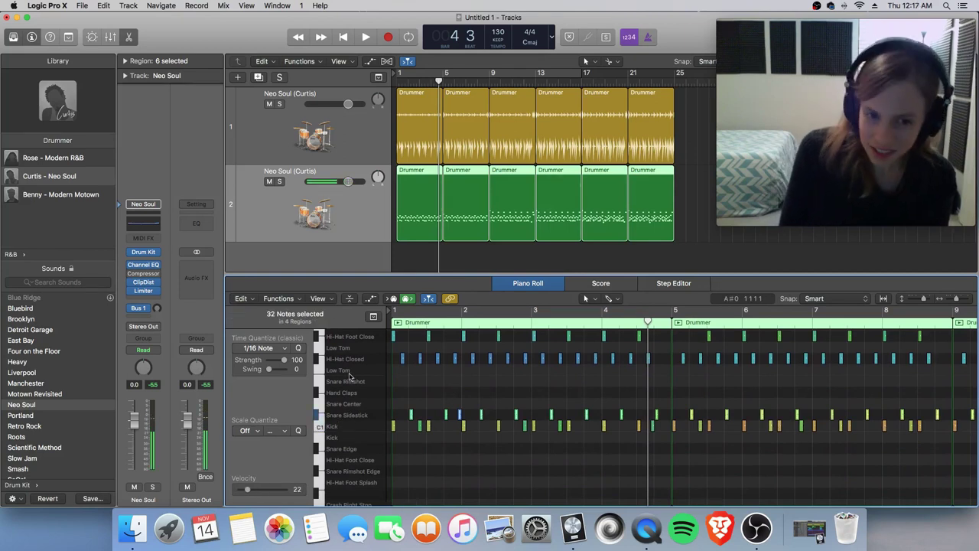
pyautogui.click(346, 361)
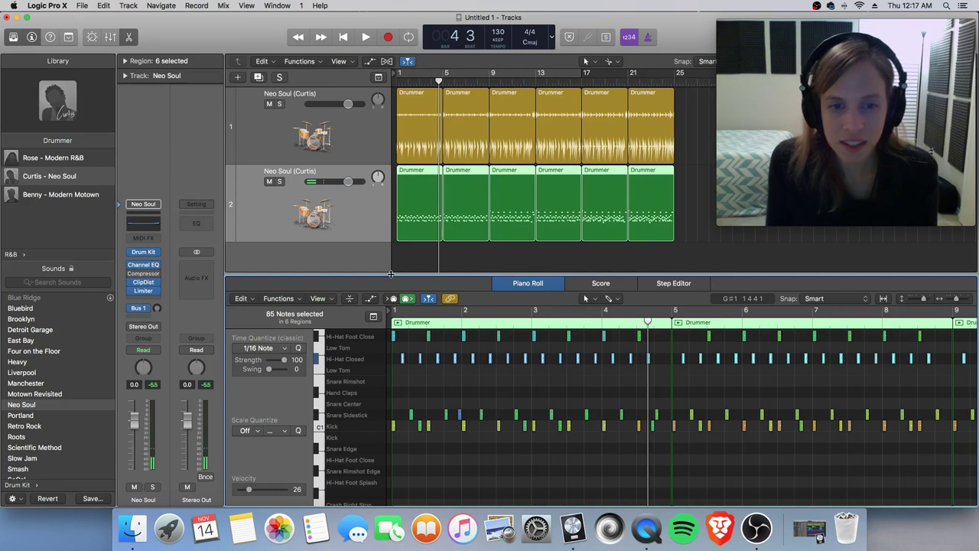
pyautogui.moveTo(391, 274); pyautogui.dragTo(391, 362)
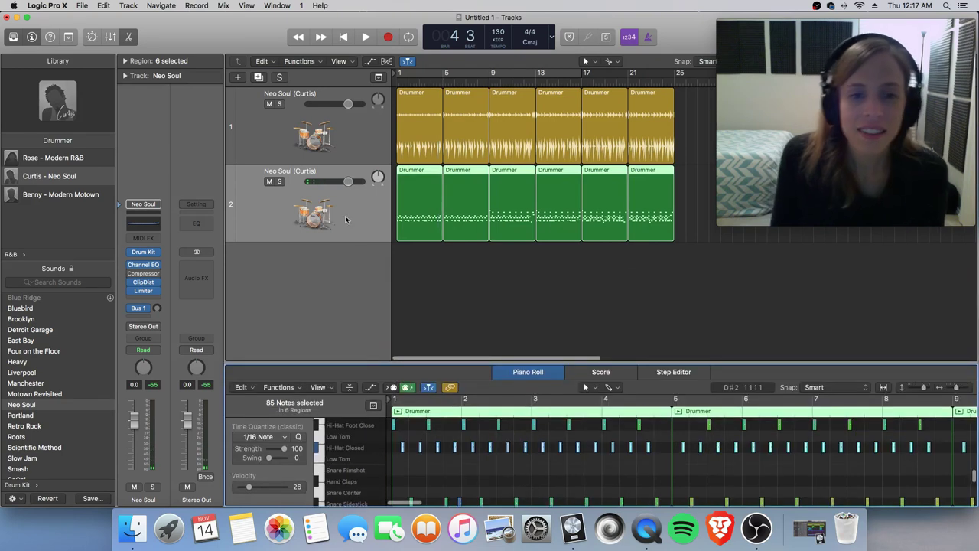
# - Add more Neo Soul drummer tracks and shrink all track row heights
pyautogui.click(259, 78)
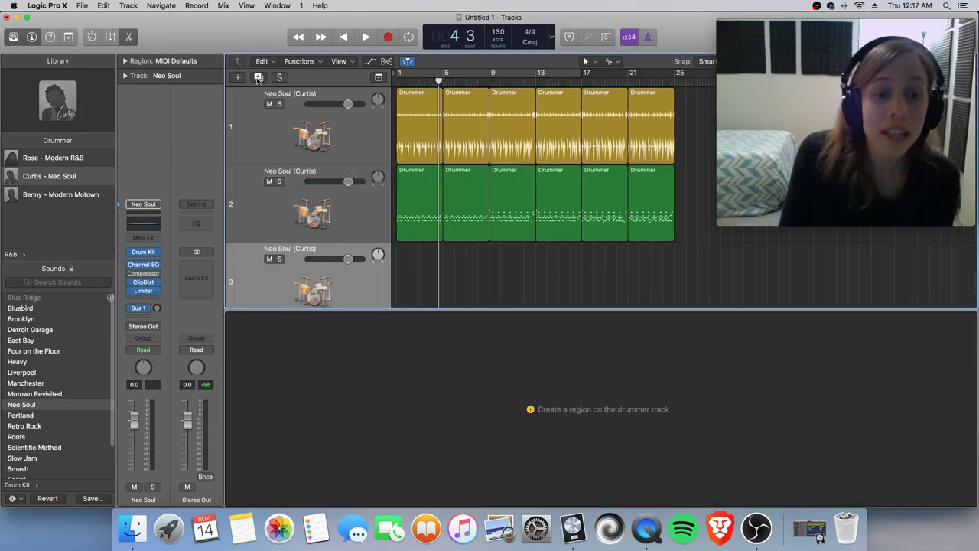
pyautogui.press('super+Up')
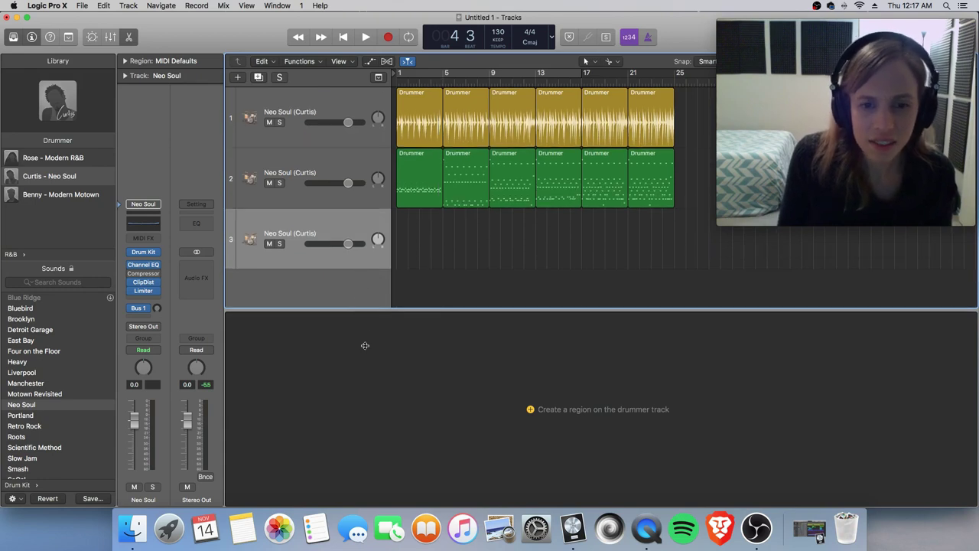
pyautogui.click(259, 77)
pyautogui.click(258, 77)
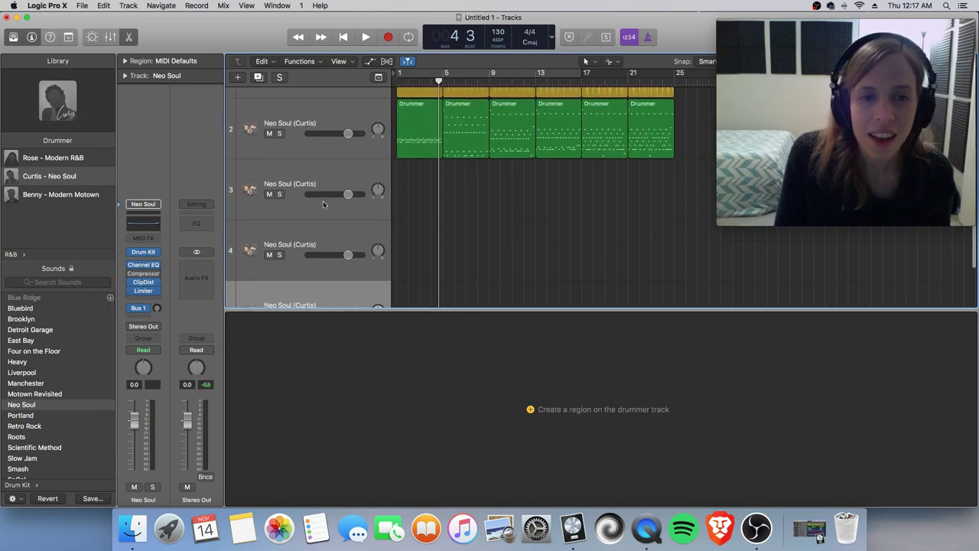
pyautogui.scroll(2, 305, 181)
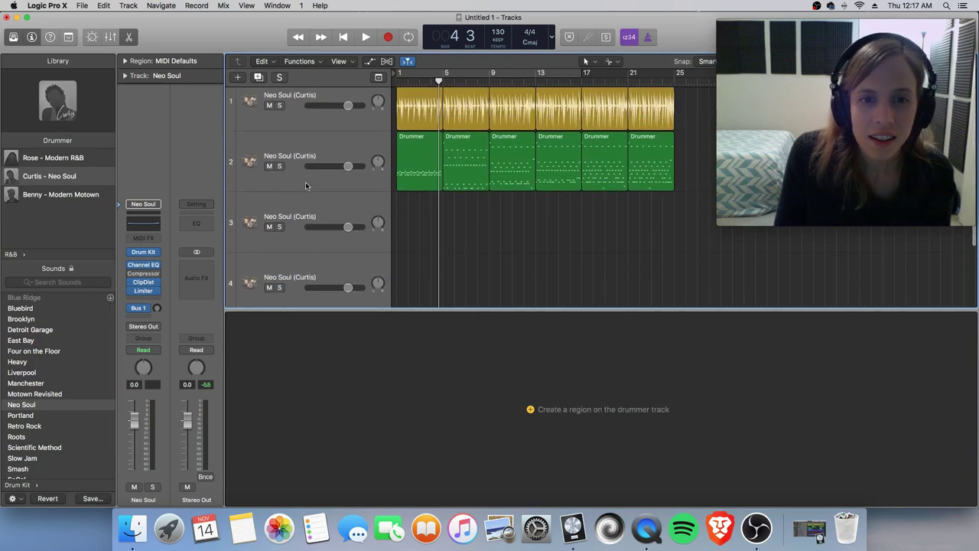
# - Rename track 3 to 'Neo Soul - Kick'
pyautogui.doubleClick(291, 217)
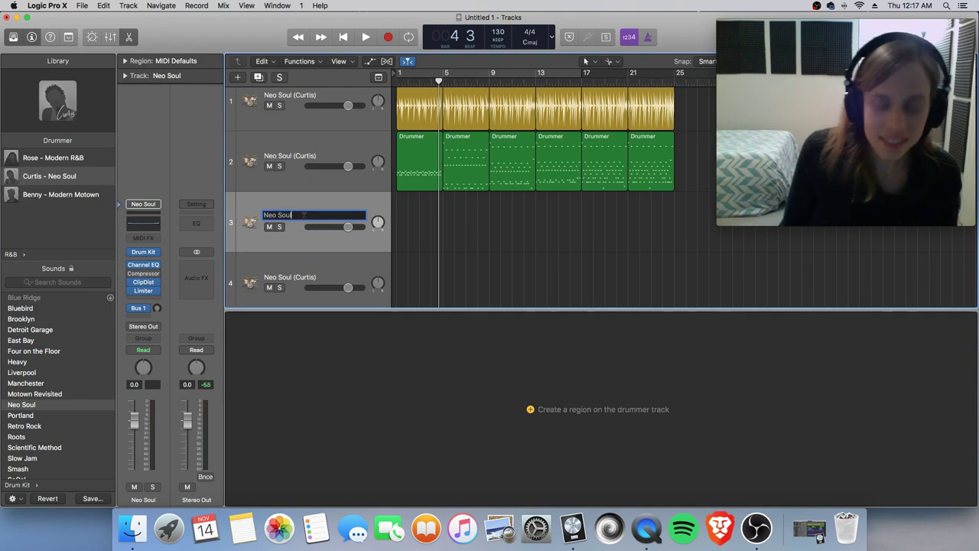
pyautogui.write('- L')
pyautogui.press('BackSpace')
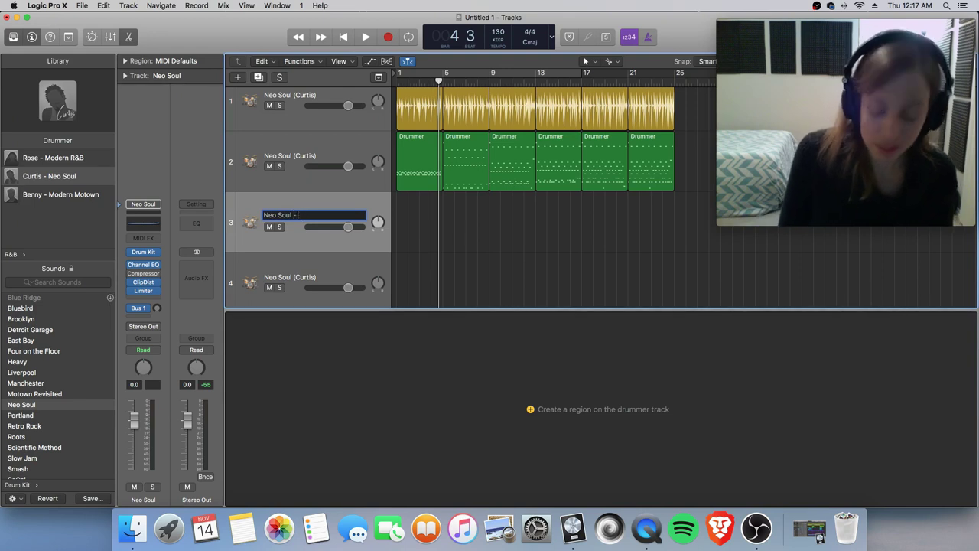
pyautogui.write('Kick')
pyautogui.press('Return')
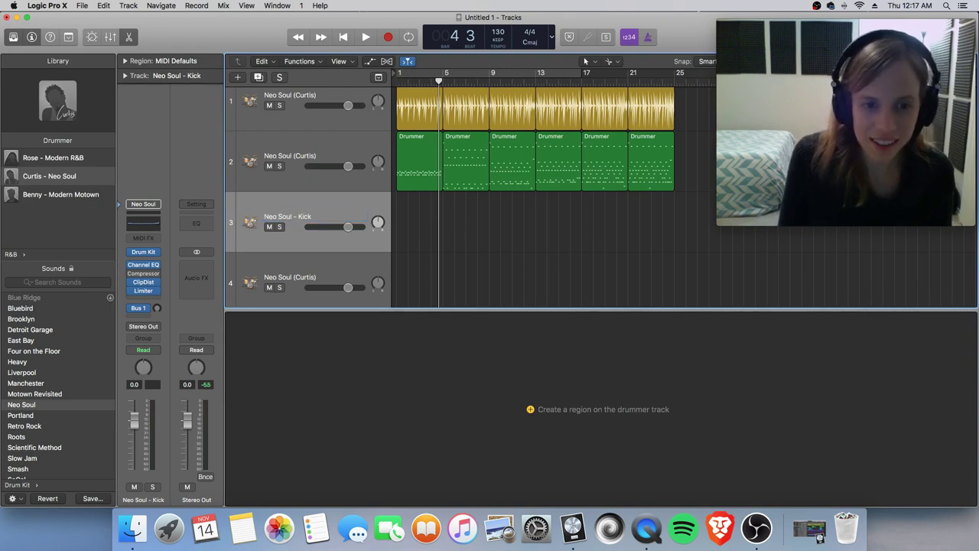
# - Rename track 4 to 'Neo Soul - Snare Sidestick'
pyautogui.doubleClick(309, 280)
pyautogui.doubleClick(320, 264)
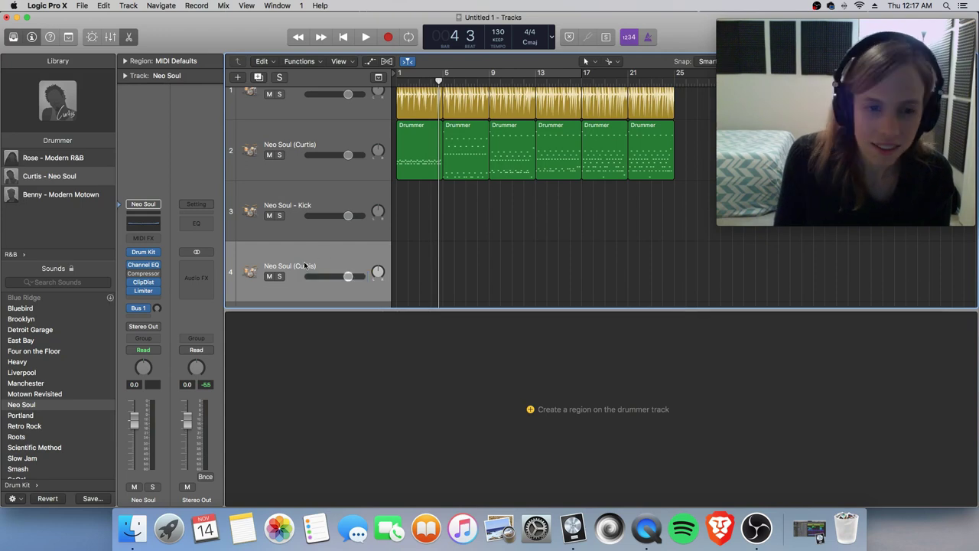
pyautogui.click(315, 264)
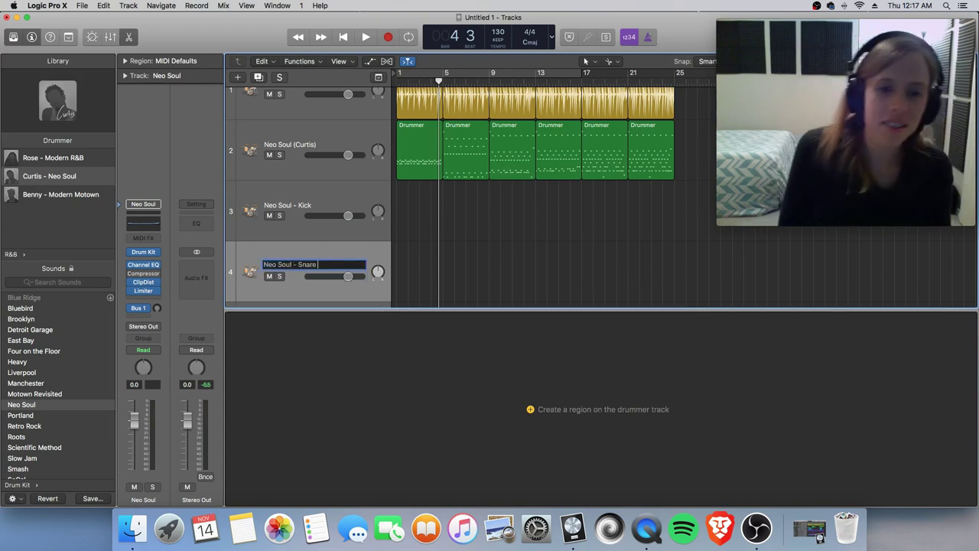
pyautogui.write('- Snare Sidestick')
pyautogui.press('Return')
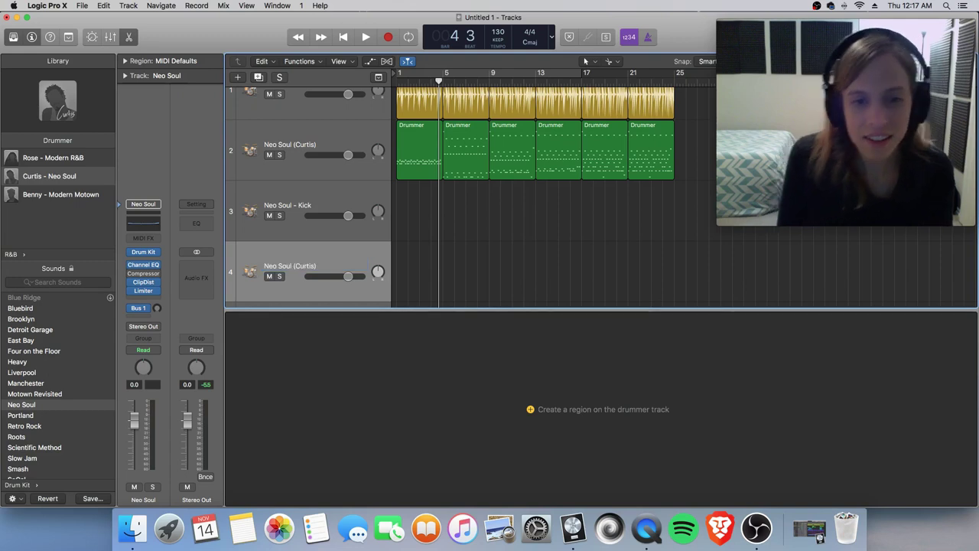
# - Duplicate the drum track and name the new fifth track 'Neo Soul - Hi-Hat Closed'
pyautogui.press('super+d')
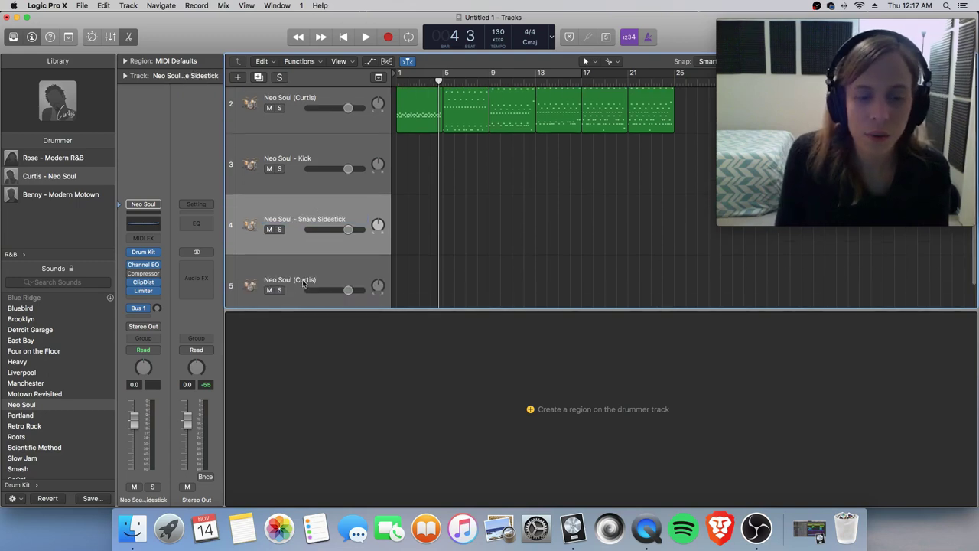
pyautogui.click(304, 283)
pyautogui.doubleClick(370, 264)
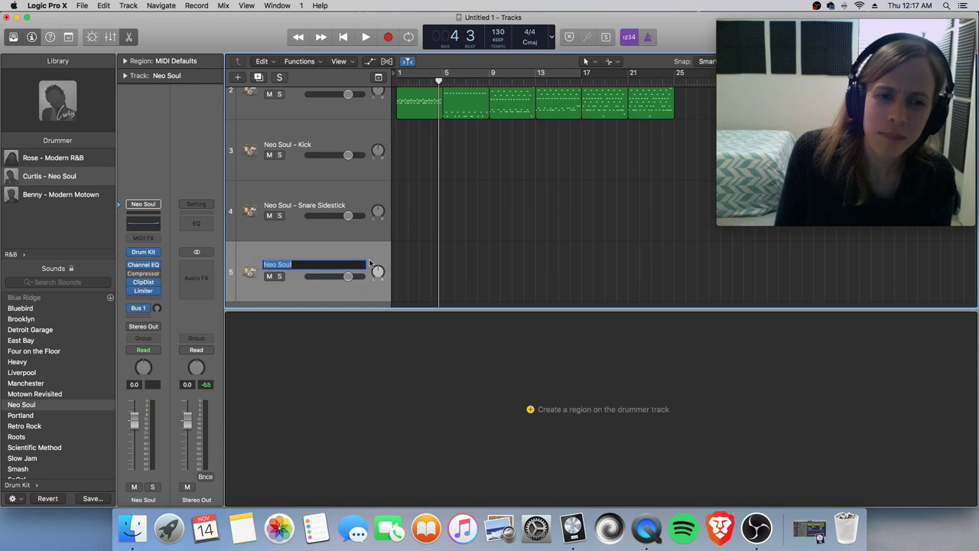
pyautogui.press('Right')
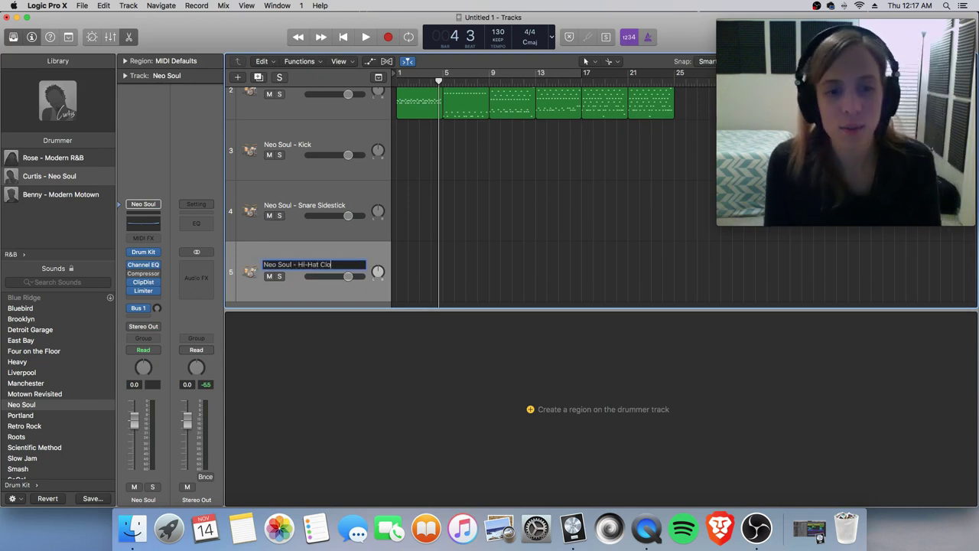
pyautogui.write('- Hi-Hat Closed')
pyautogui.press('Return')
pyautogui.scroll(2, 444, 206)
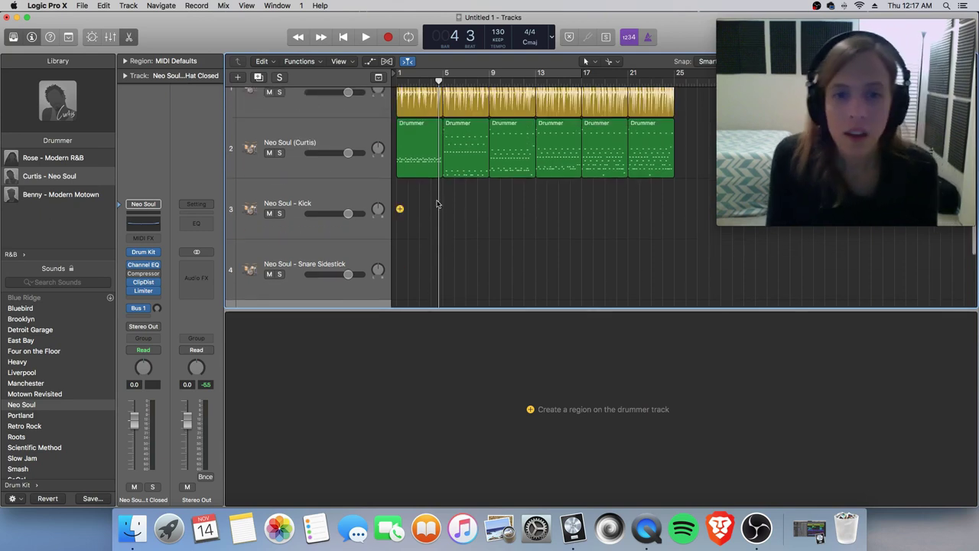
# - Open track 2's Neo Soul (Curtis) regions in a taller Piano Roll, audition the Kick and adjust zoom
pyautogui.click(332, 167)
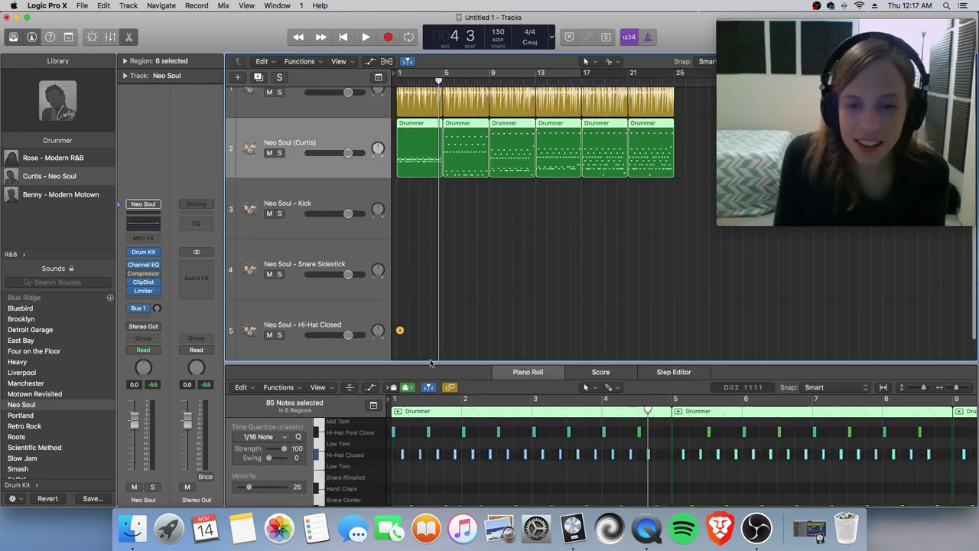
pyautogui.moveTo(429, 362); pyautogui.dragTo(429, 273)
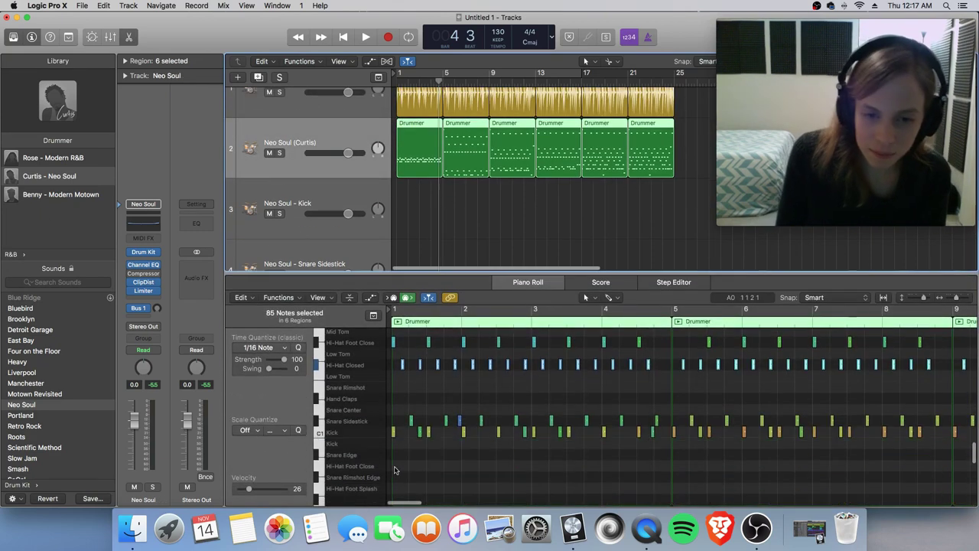
pyautogui.click(363, 436)
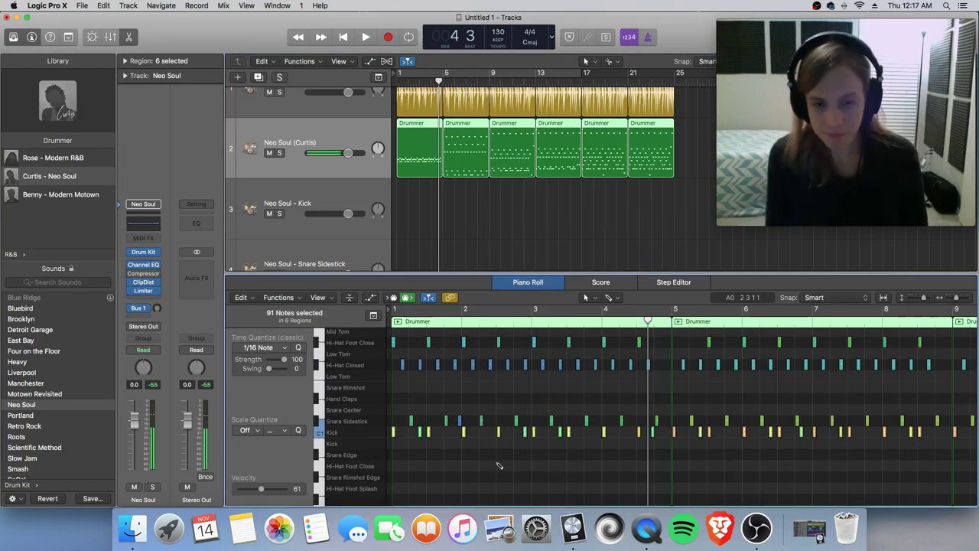
pyautogui.press('super+Right')
pyautogui.press('super+Right')
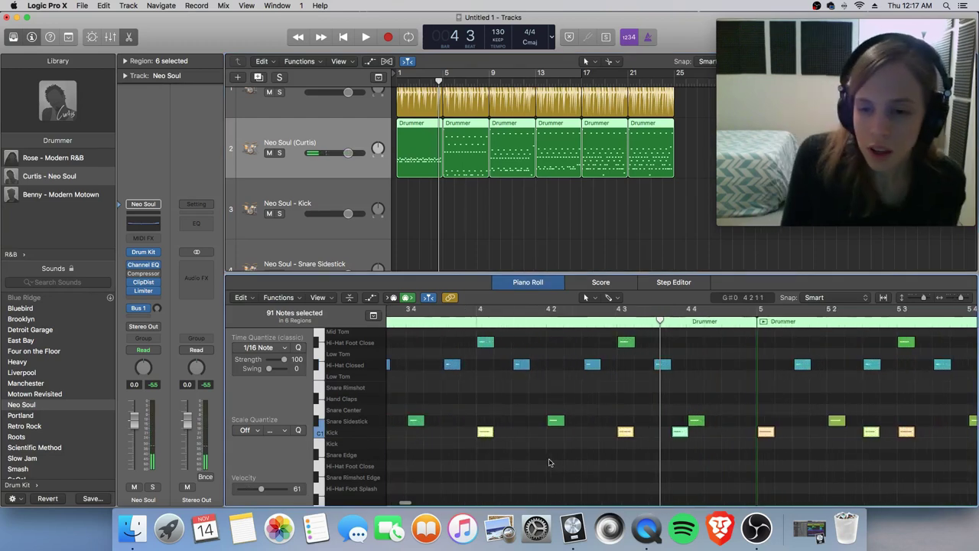
pyautogui.click(359, 433)
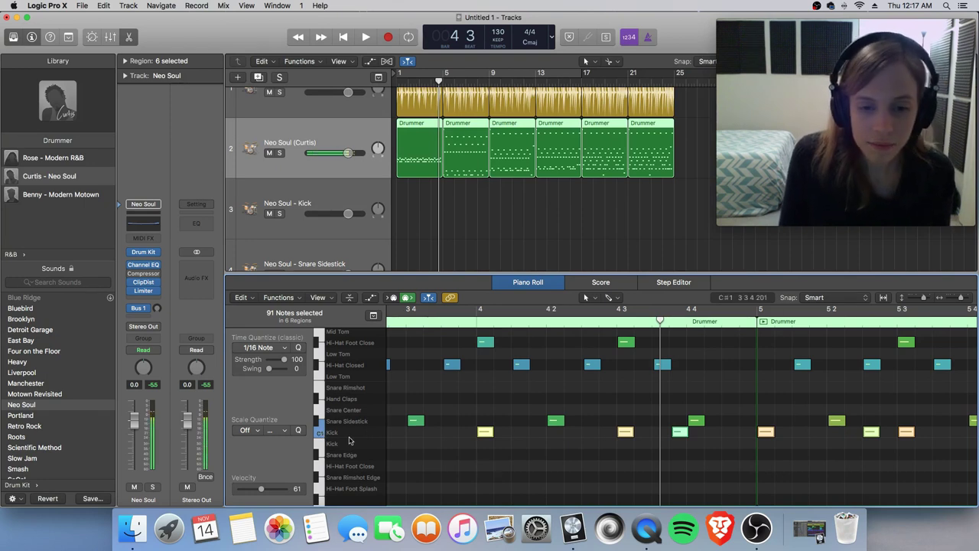
pyautogui.press('super+Left')
pyautogui.press('super+Left')
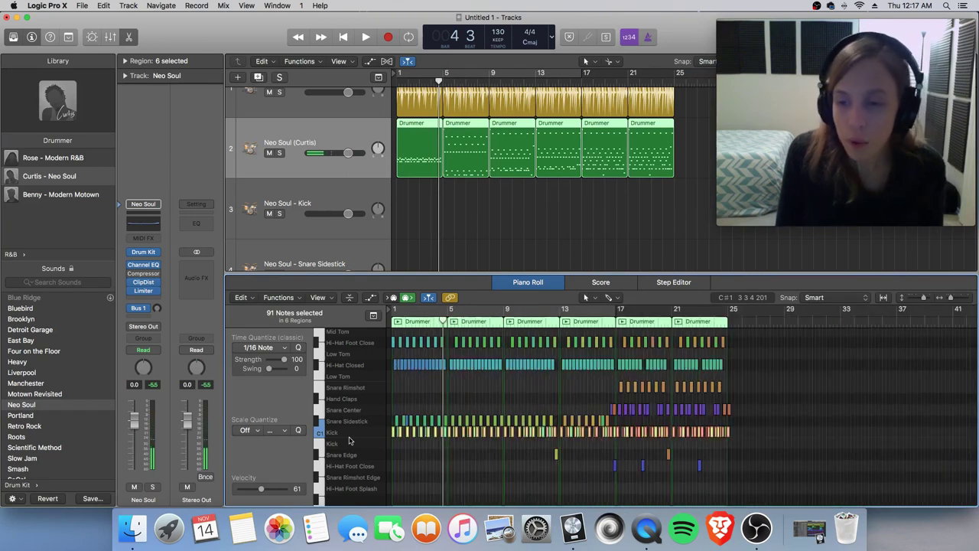
pyautogui.hscroll(3, 349, 440)
pyautogui.press('super+Right')
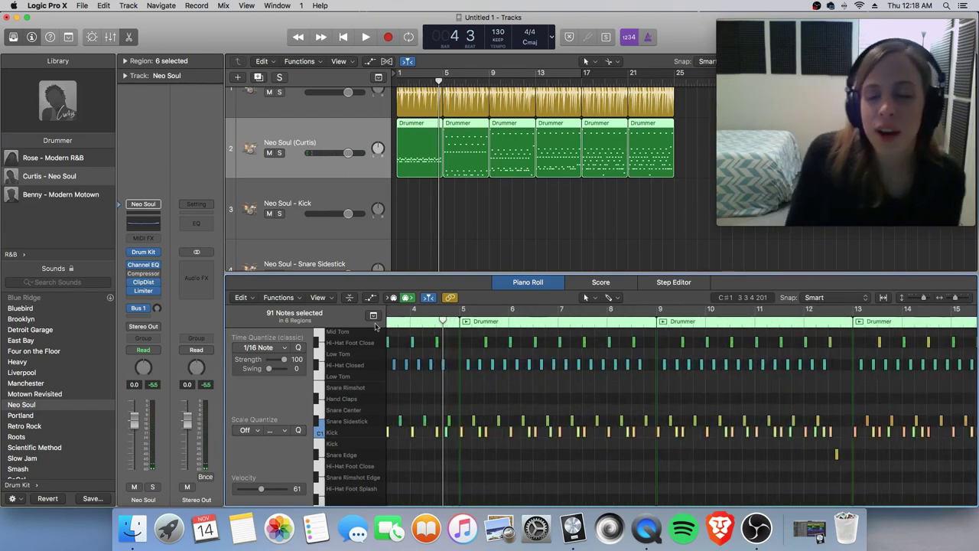
pyautogui.hscroll(-3, 474, 329)
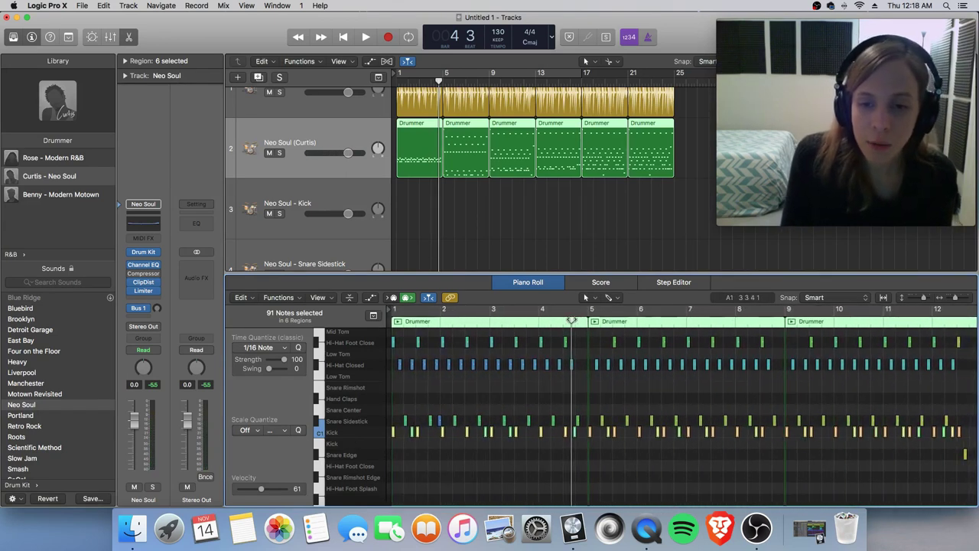
# - Move the playhead to bar 1, zoom in, make the editor slightly taller, then zoom out
pyautogui.moveTo(572, 321); pyautogui.dragTo(392, 327)
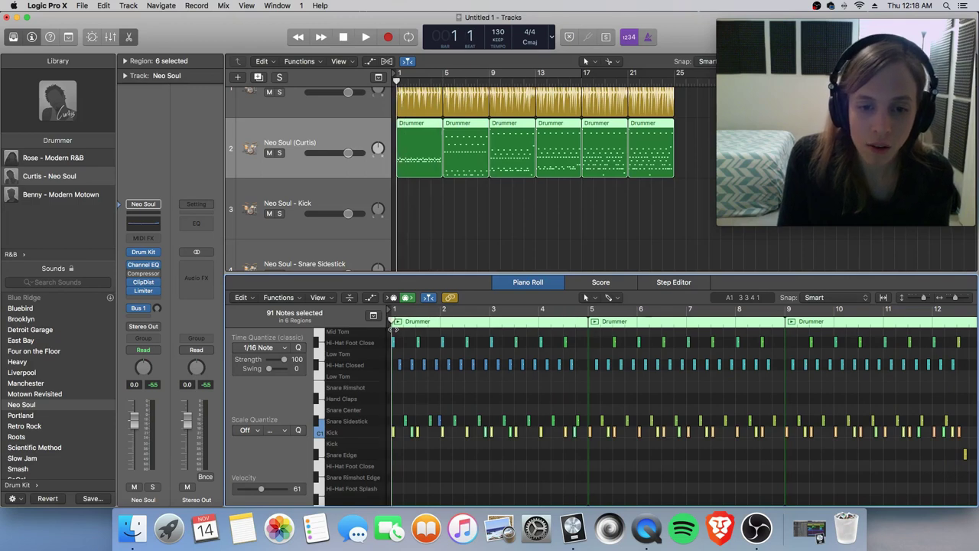
pyautogui.press('super+Right')
pyautogui.press('super+Right')
pyautogui.press('super+Right')
pyautogui.press('super+Right')
pyautogui.press('super+Right')
pyautogui.press('super+Right')
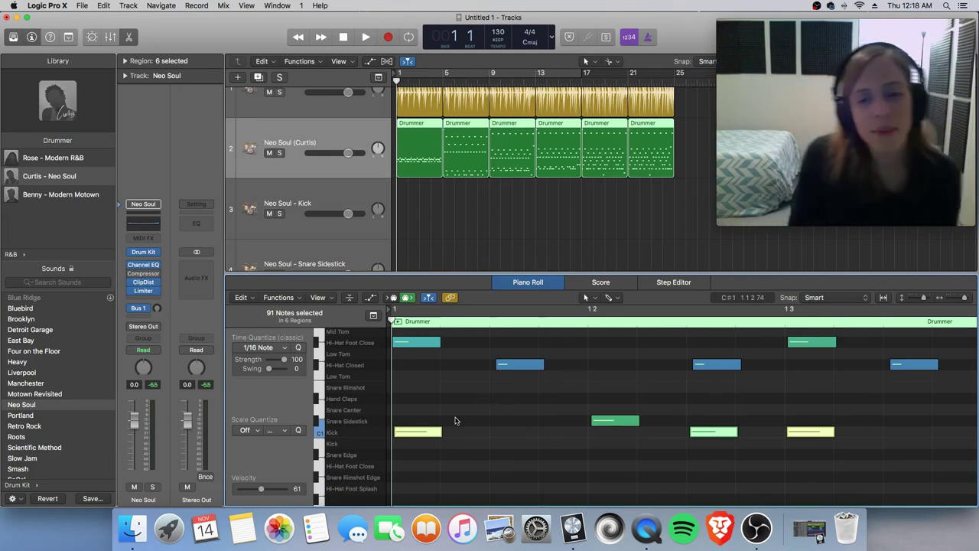
pyautogui.moveTo(462, 273); pyautogui.dragTo(462, 263)
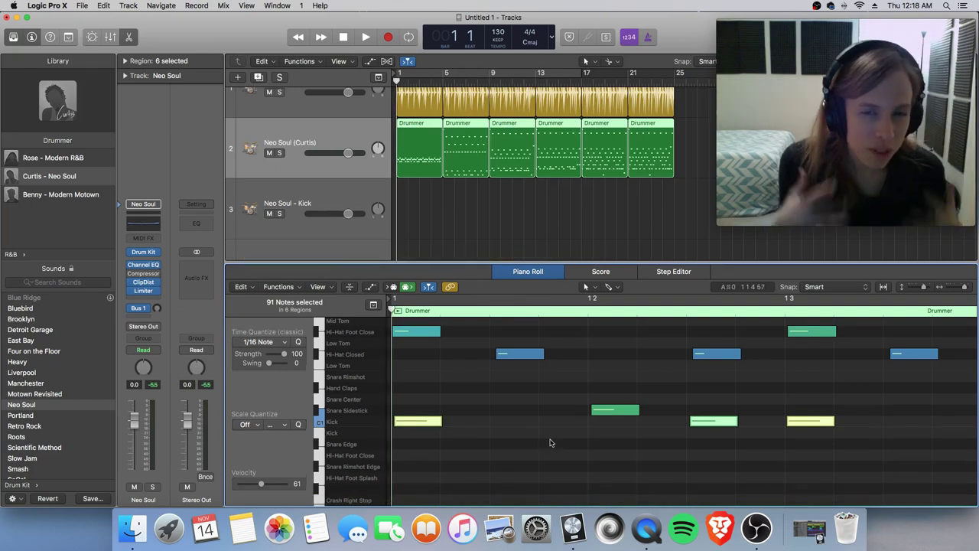
pyautogui.press('super+Left')
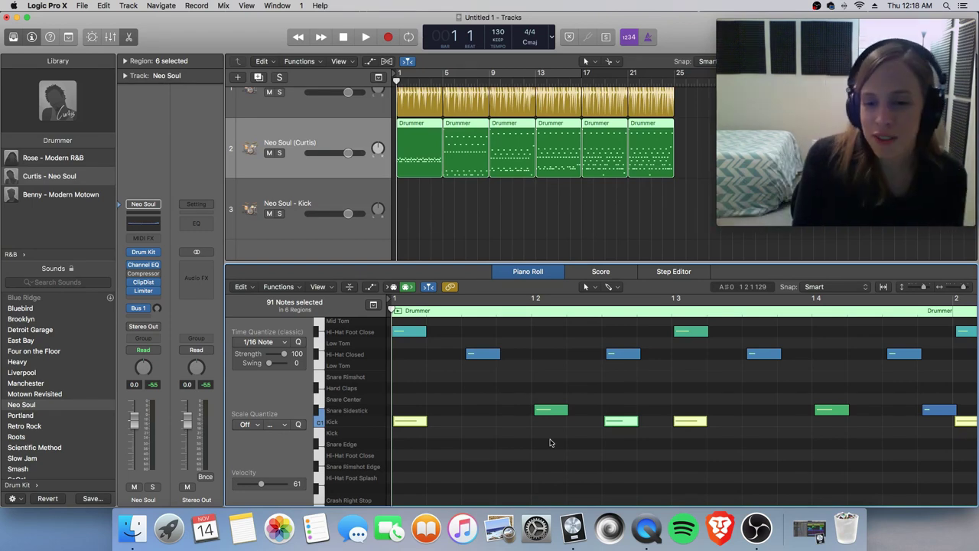
pyautogui.press('super+Left')
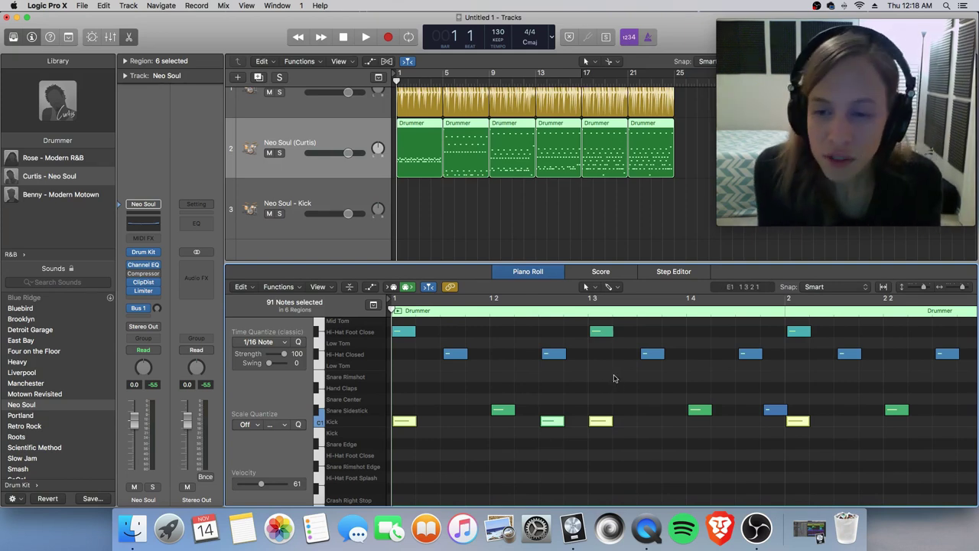
# - Marquee-select the snare and kick notes just before bar 2 in the Piano Roll
pyautogui.hscroll(3, 763, 442)
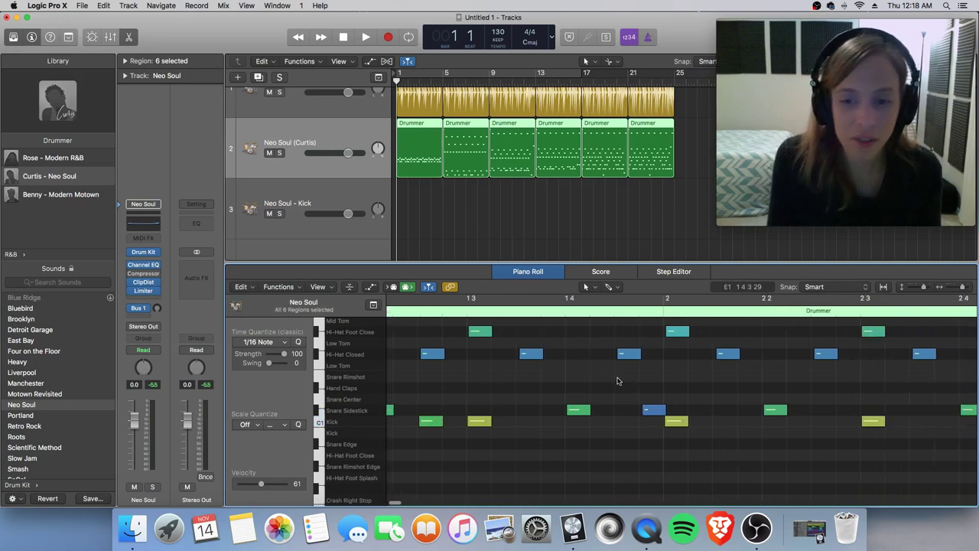
pyautogui.moveTo(617, 378); pyautogui.dragTo(732, 472)
pyautogui.click(666, 378)
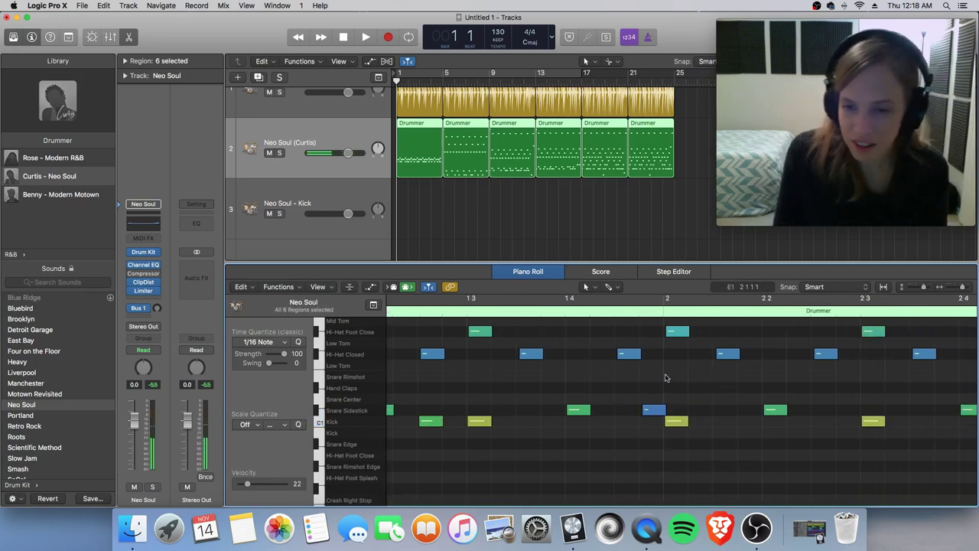
pyautogui.scroll(3, 665, 377)
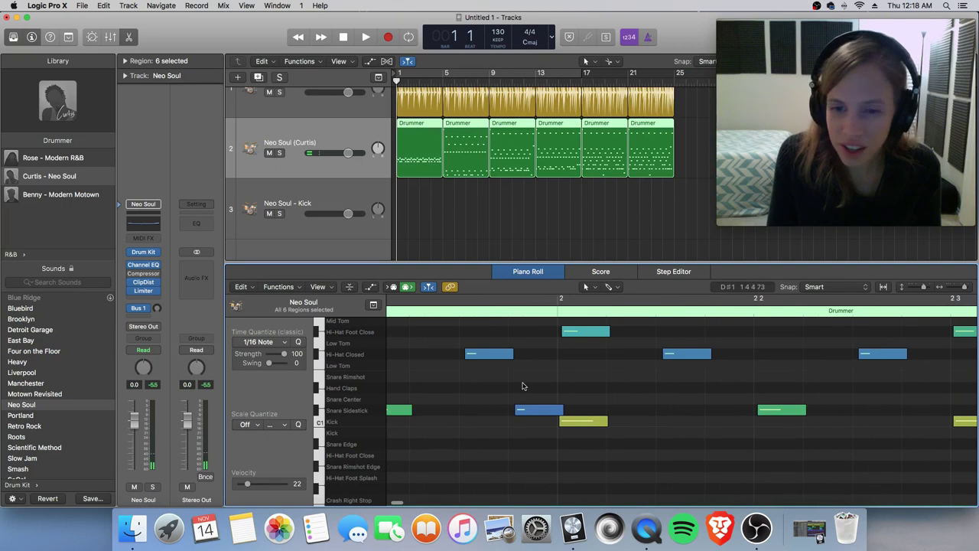
pyautogui.moveTo(523, 386); pyautogui.dragTo(586, 441)
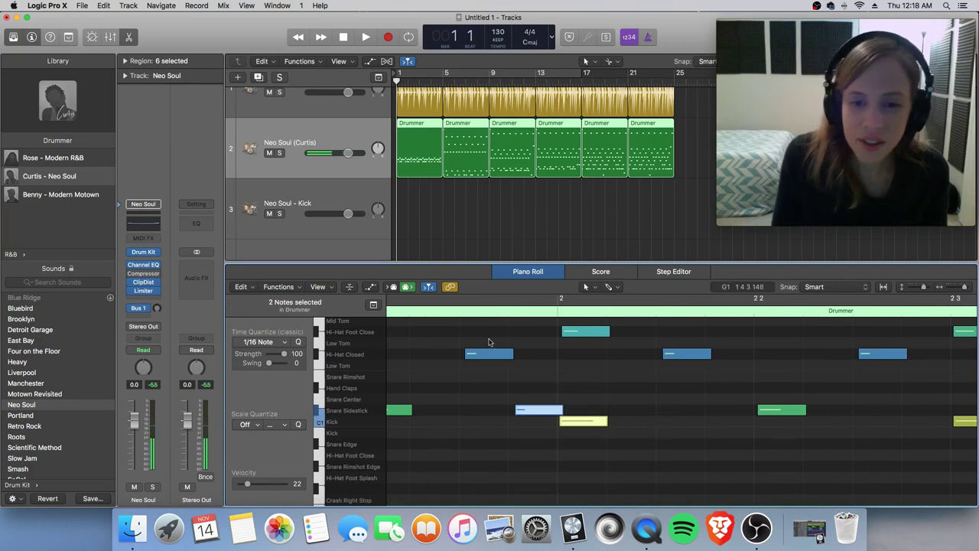
pyautogui.scroll(2, 465, 386)
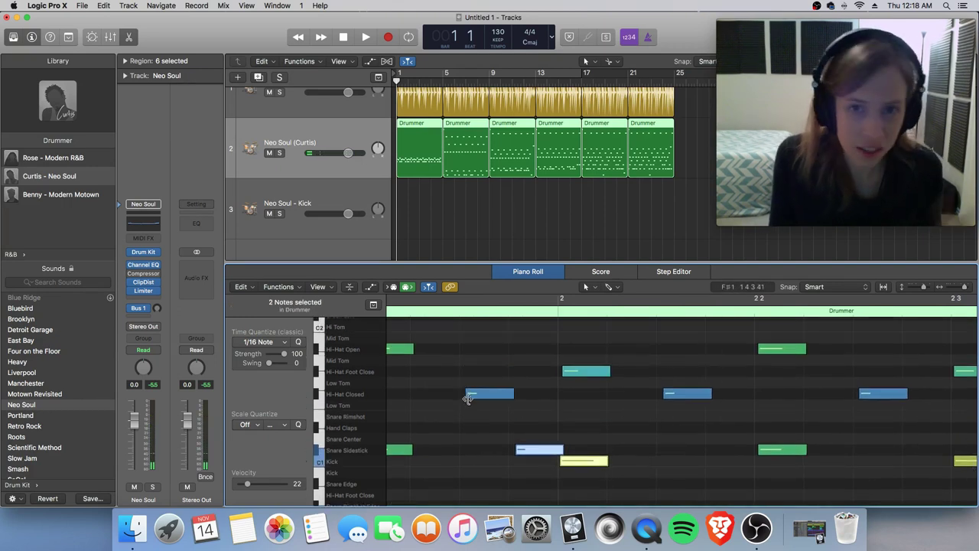
# - Drag a closed hi-hat note's start slightly earlier, then zoom out to show bars 1–3
pyautogui.moveTo(467, 396); pyautogui.dragTo(460, 396)
pyautogui.click(476, 422)
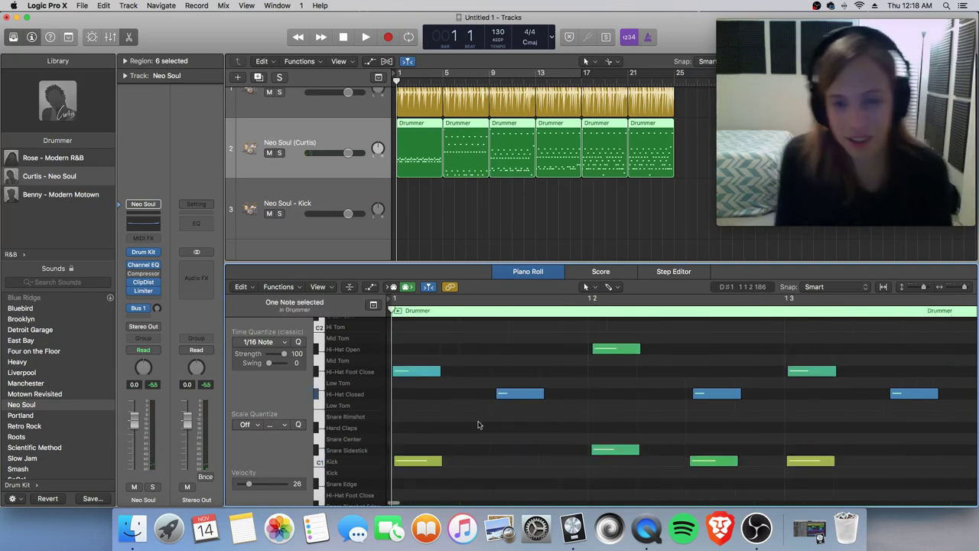
pyautogui.press('super+z')
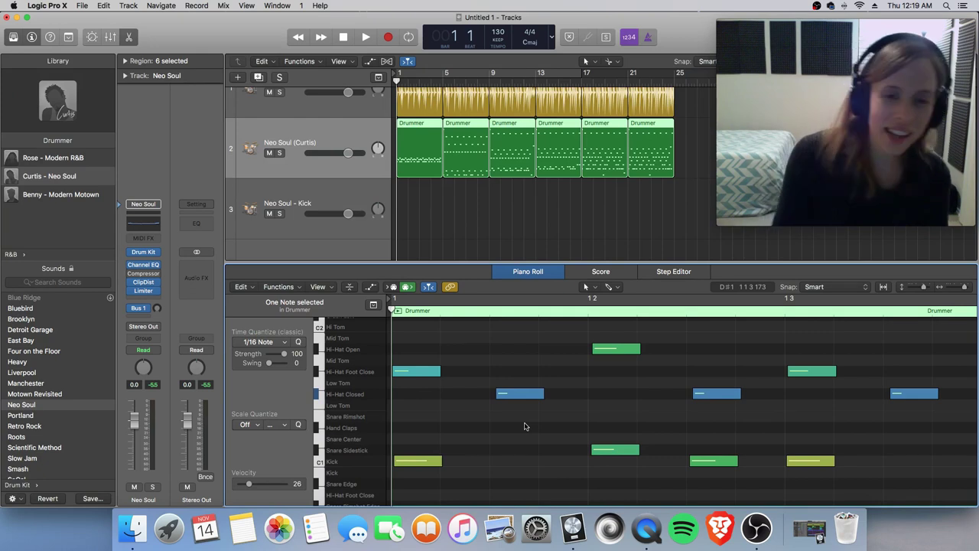
pyautogui.press('super+Left')
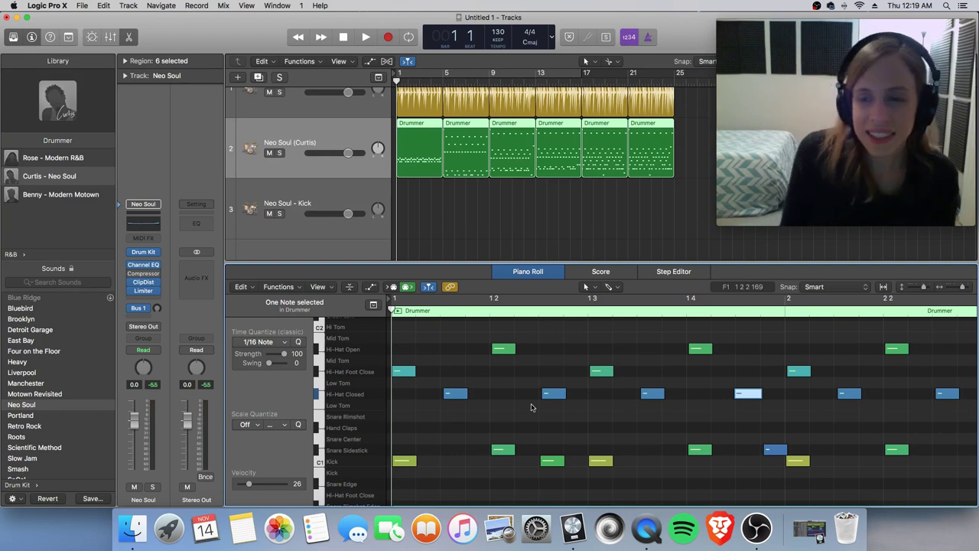
pyautogui.press('super+Left')
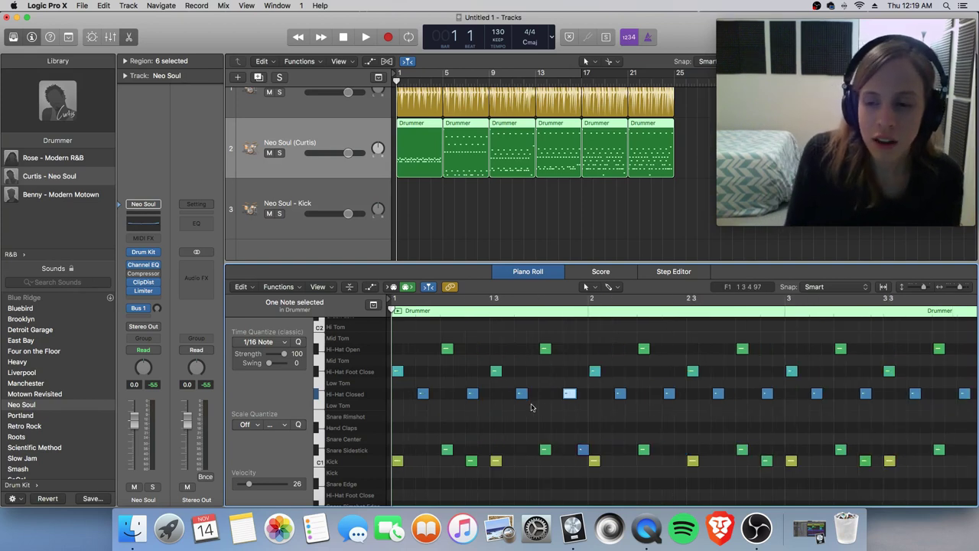
# - Select all Kick notes and create a kick-only Drummer region on the Neo Soul - Kick track
pyautogui.click(346, 467)
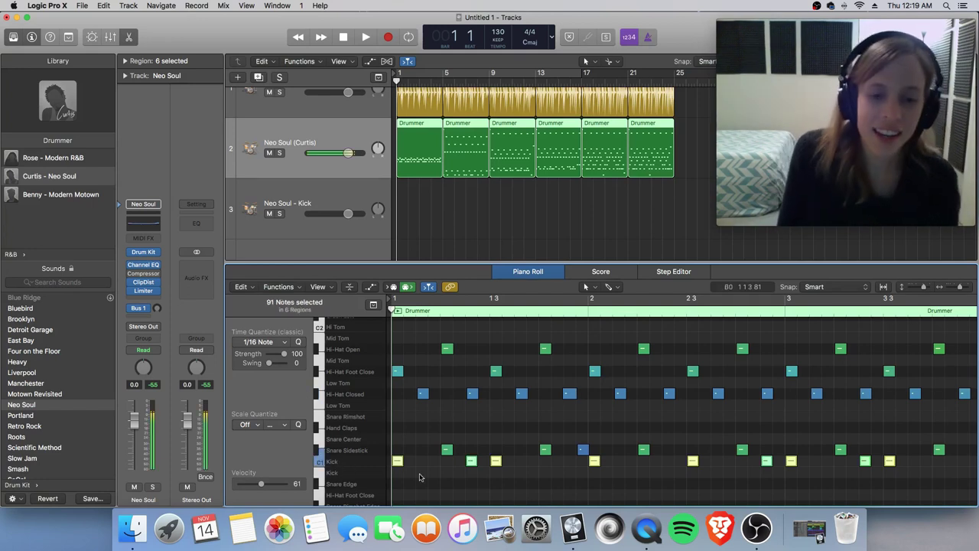
pyautogui.press('super+Right')
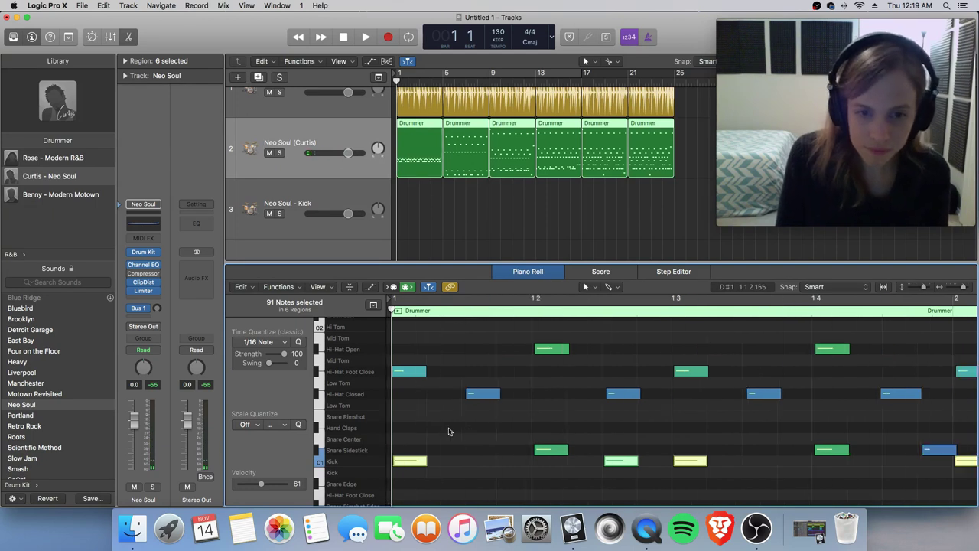
pyautogui.press('super+Right')
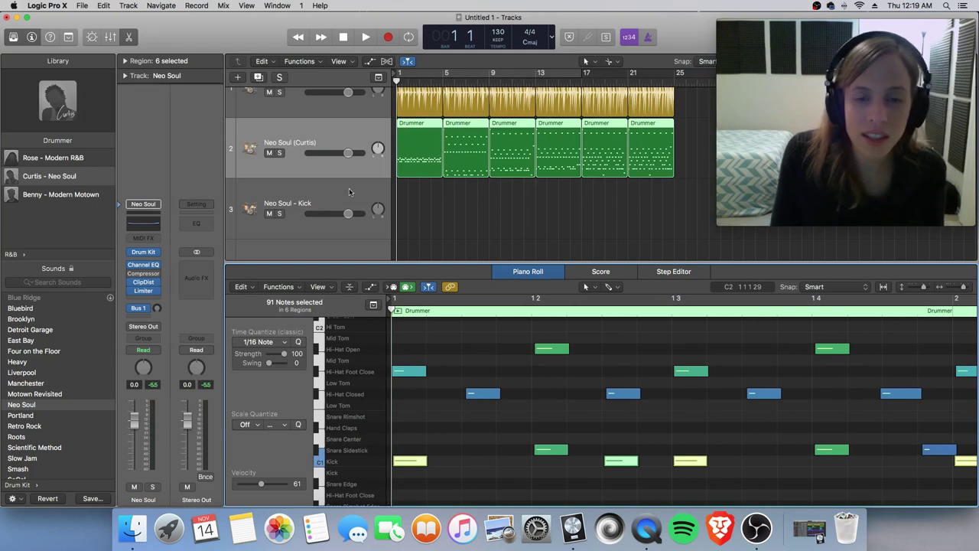
pyautogui.click(535, 221)
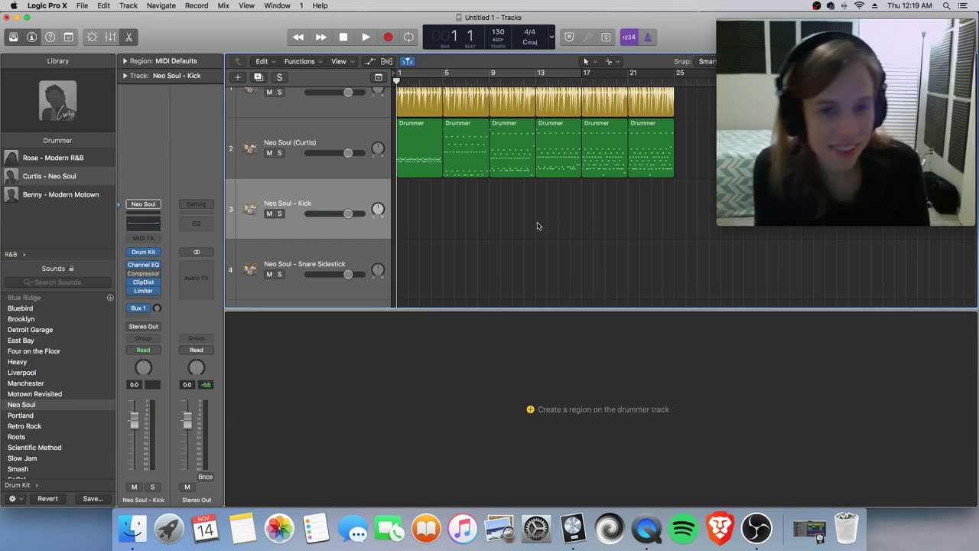
pyautogui.doubleClick(538, 221)
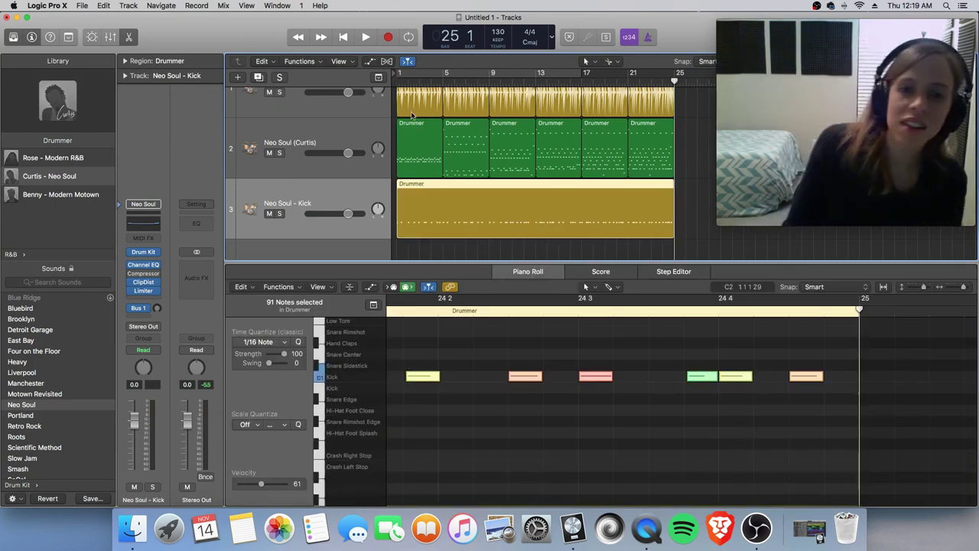
# - Select all Snare Sidestick notes in track 2's regions and zoom around bar 1 beat 2
pyautogui.click(364, 131)
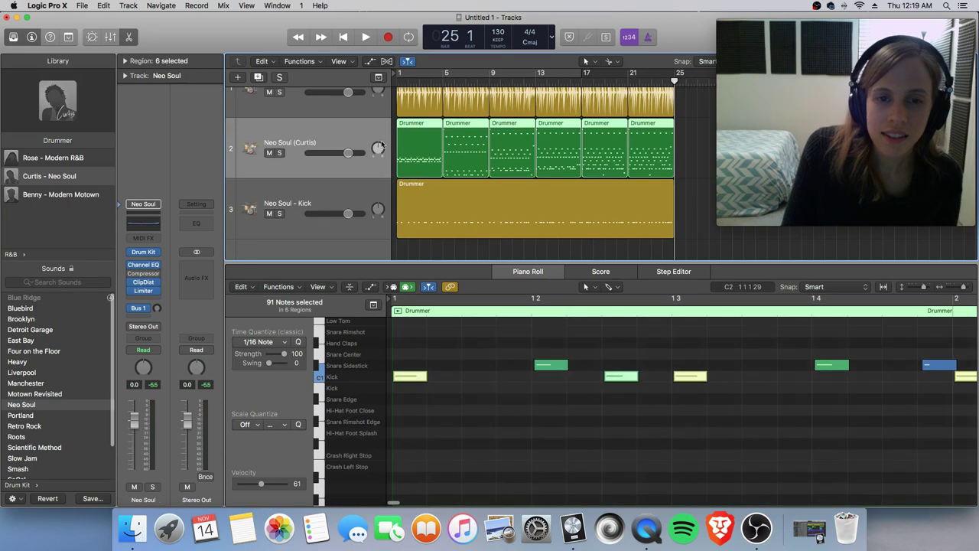
pyautogui.scroll(2, 437, 374)
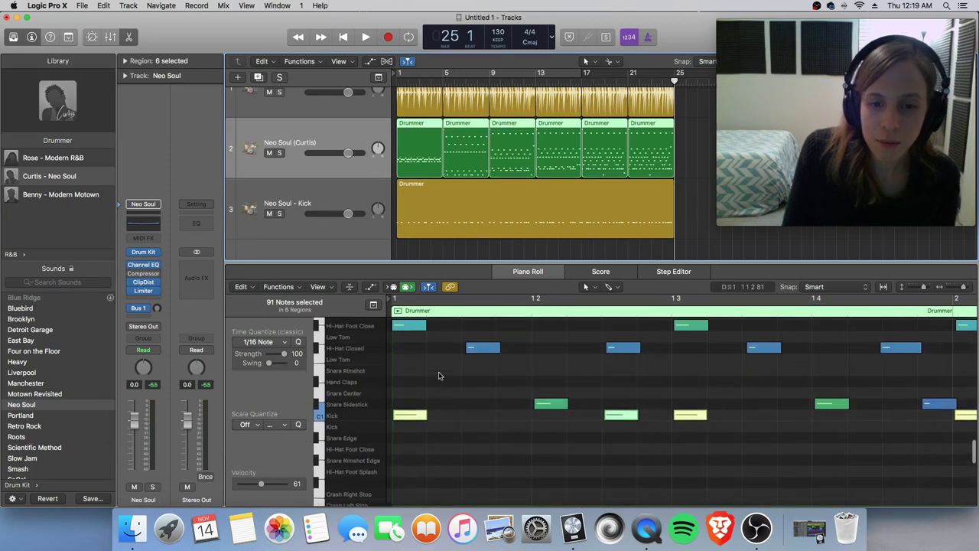
pyautogui.click(354, 406)
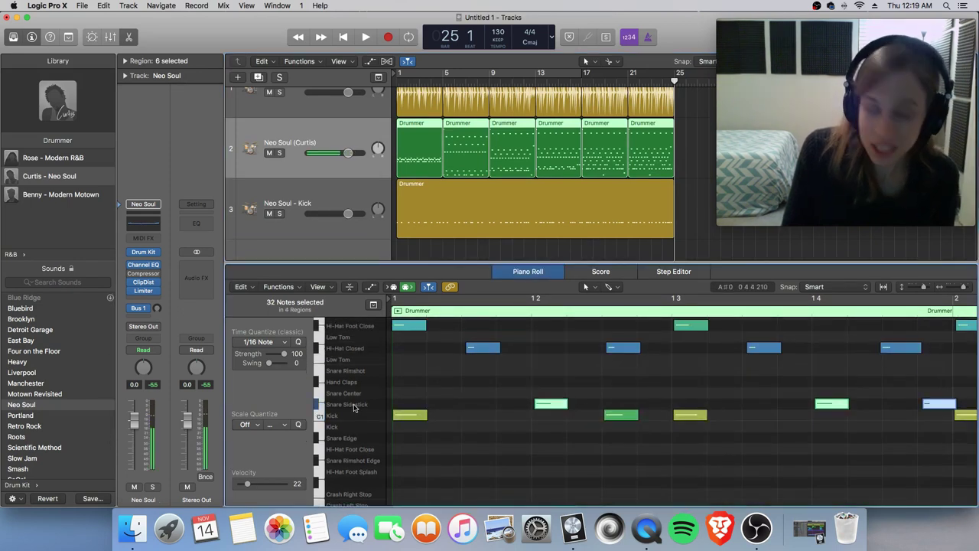
pyautogui.click(532, 311)
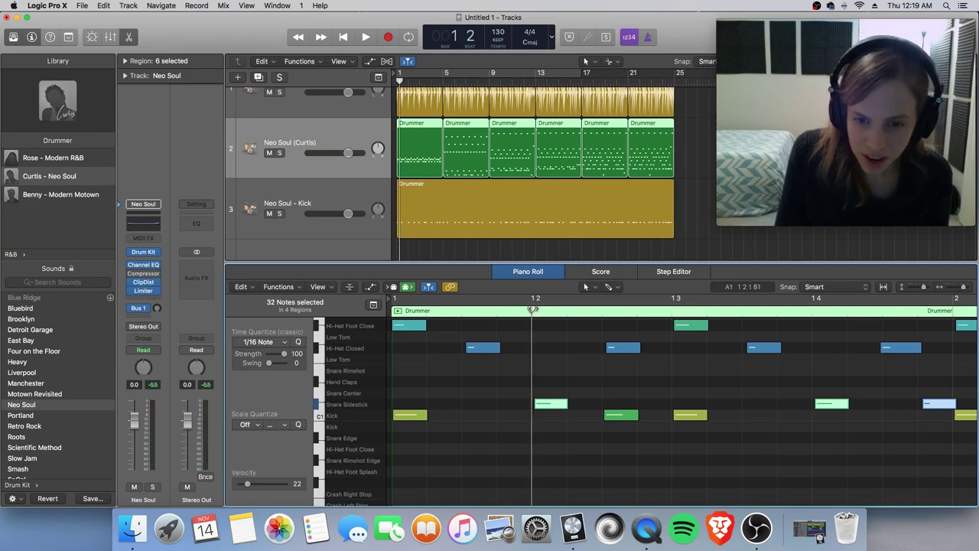
pyautogui.press('super+Right')
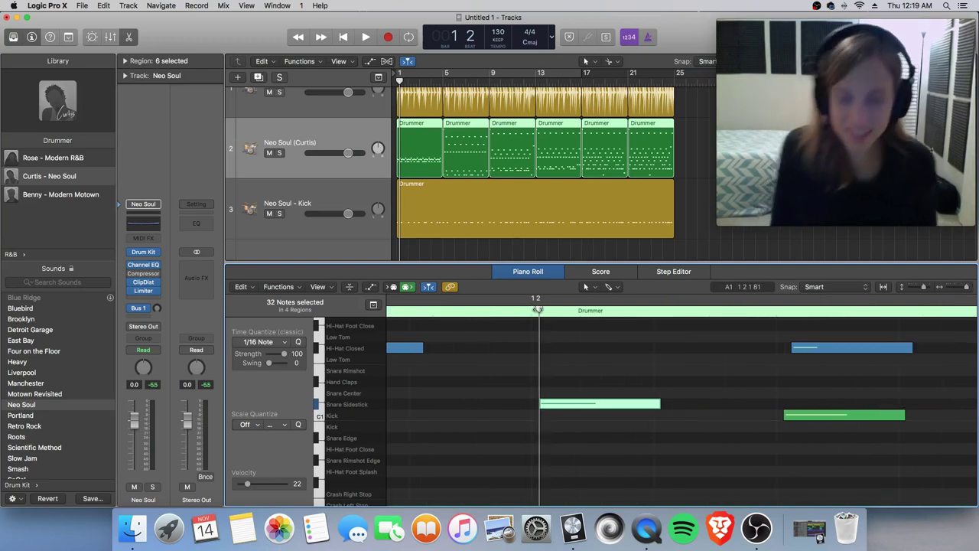
pyautogui.press('super+Left')
pyautogui.press('super+Left')
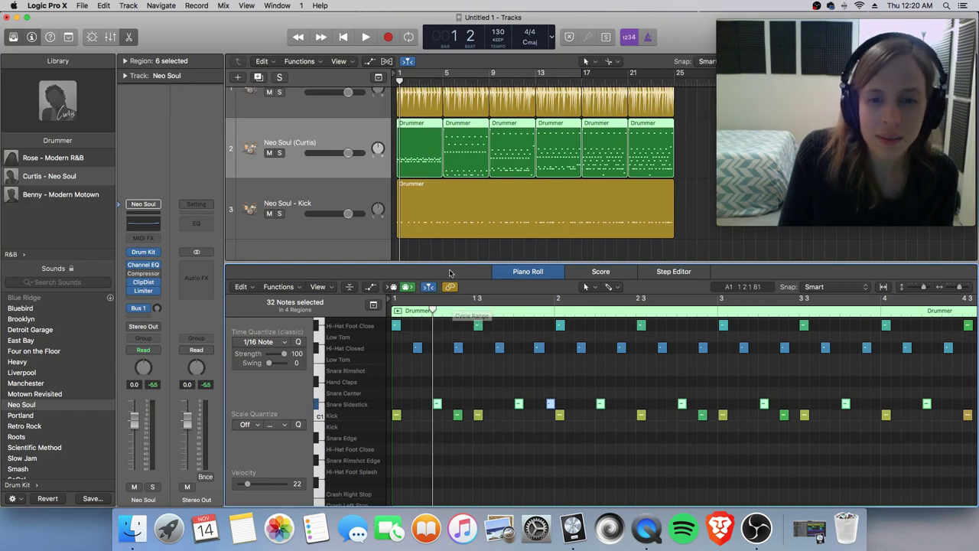
# - Place the sidestick notes as a region on the Neo Soul - Snare Sidestick track
pyautogui.moveTo(452, 264); pyautogui.dragTo(451, 335)
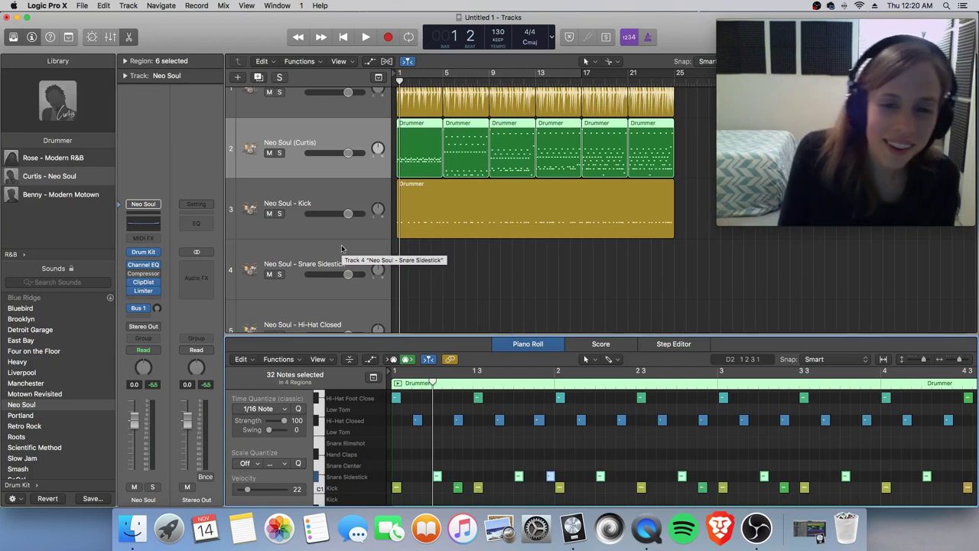
pyautogui.click(514, 265)
pyautogui.click(515, 265)
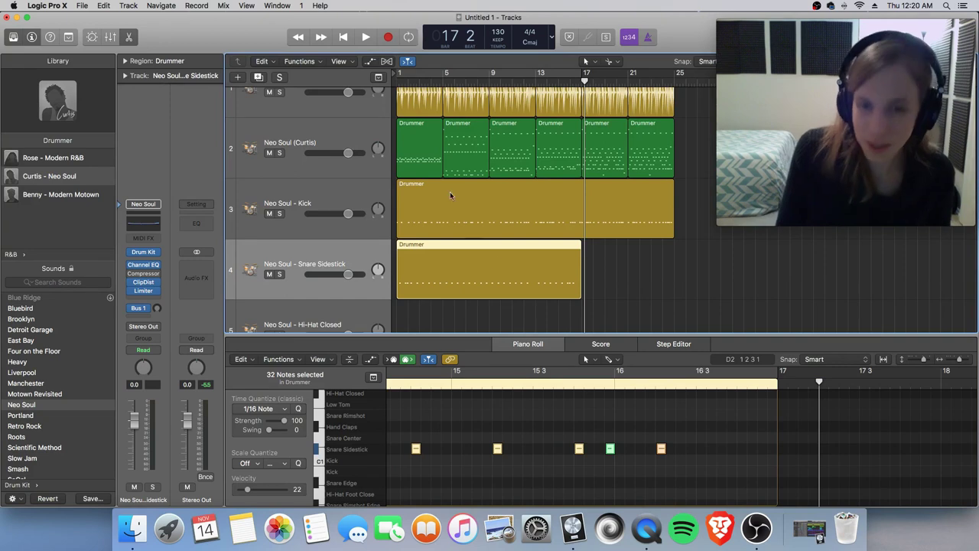
pyautogui.click(355, 131)
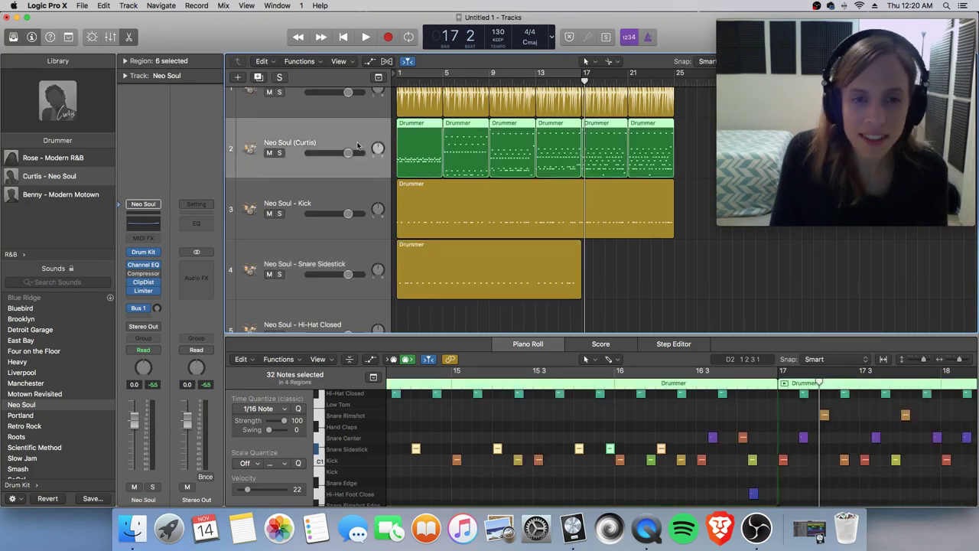
# - Select all Hi-Hat Closed notes and position the playhead near the song start
pyautogui.scroll(2, 412, 461)
pyautogui.click(352, 436)
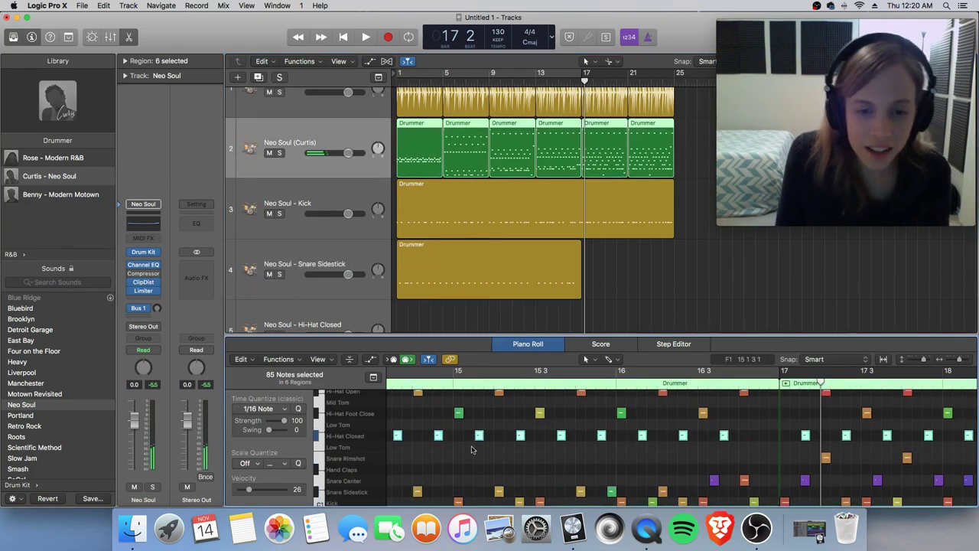
pyautogui.hscroll(-15, 451, 436)
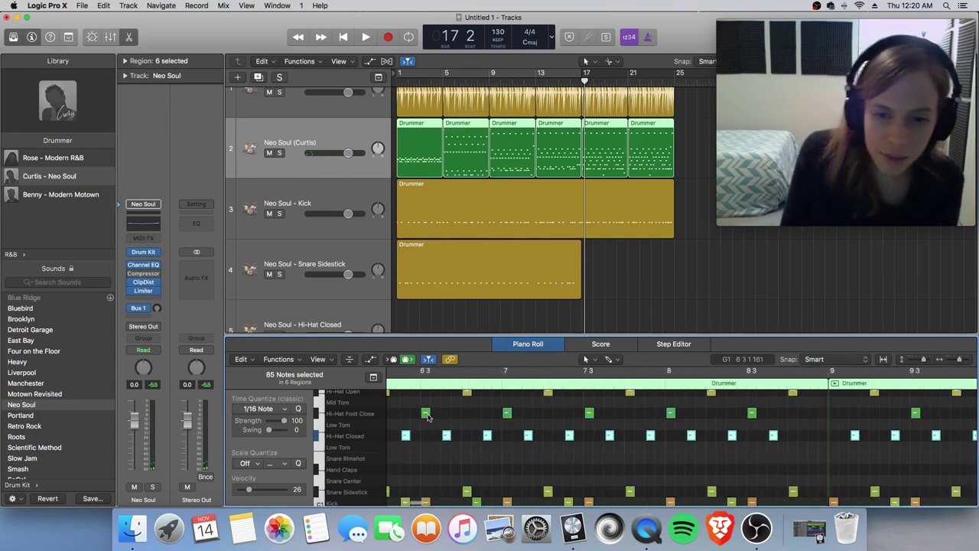
pyautogui.press('Return')
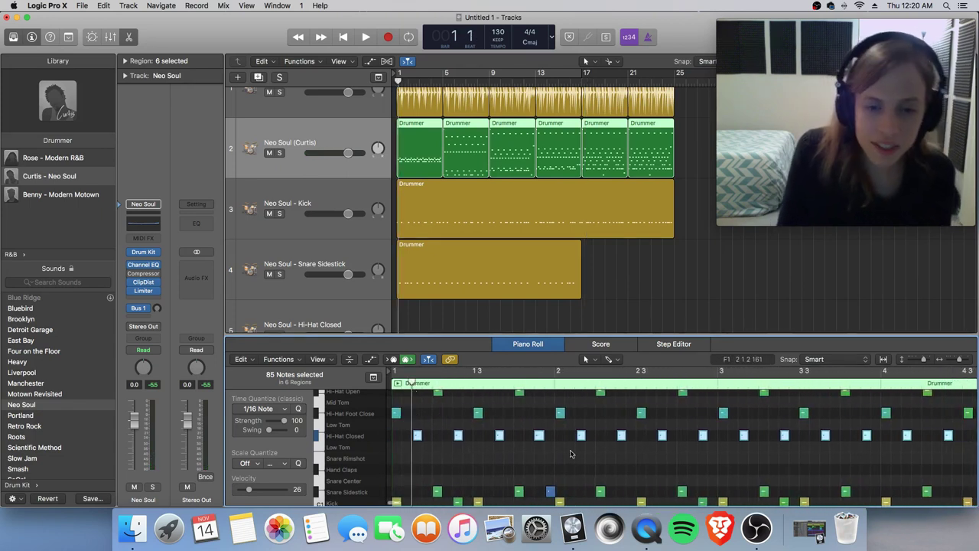
pyautogui.scroll(5, 570, 454)
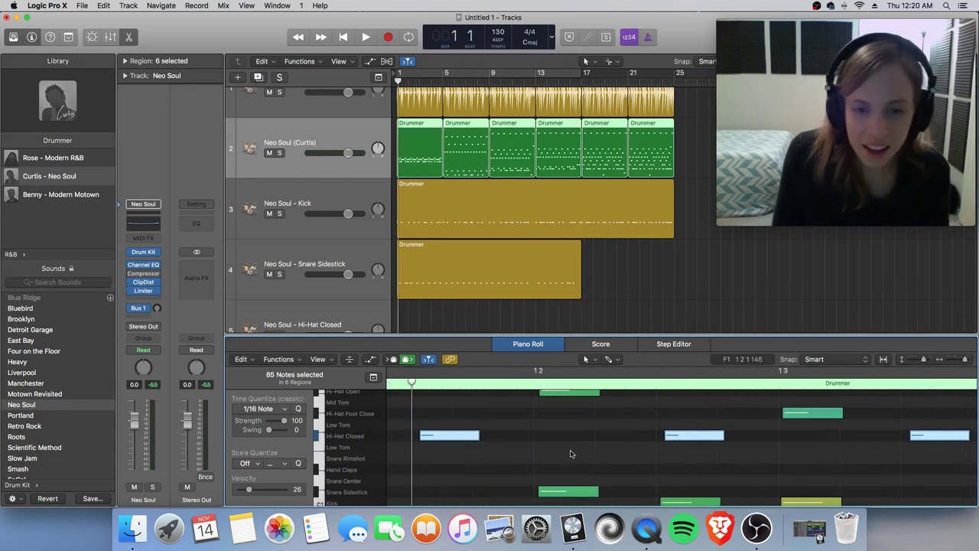
pyautogui.hscroll(-3, 570, 453)
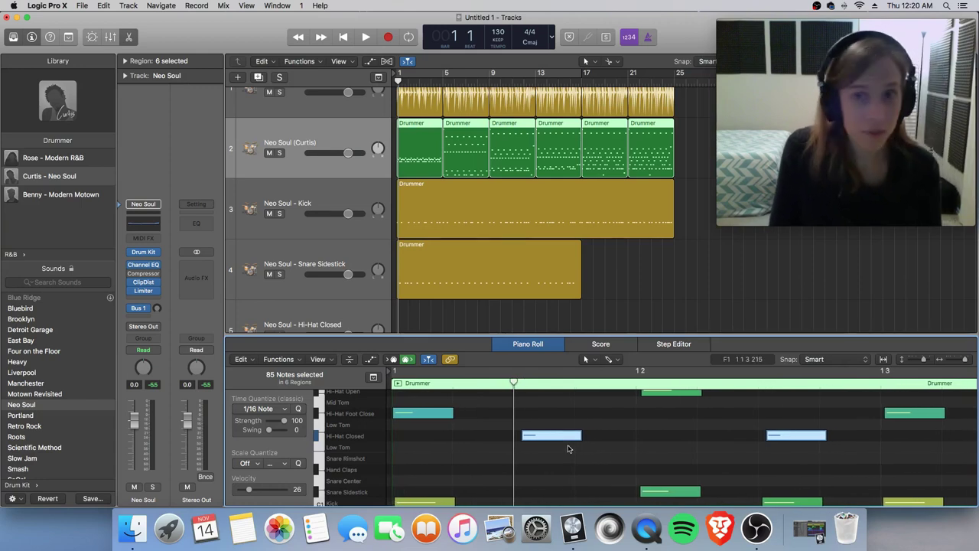
pyautogui.moveTo(515, 383); pyautogui.dragTo(519, 382)
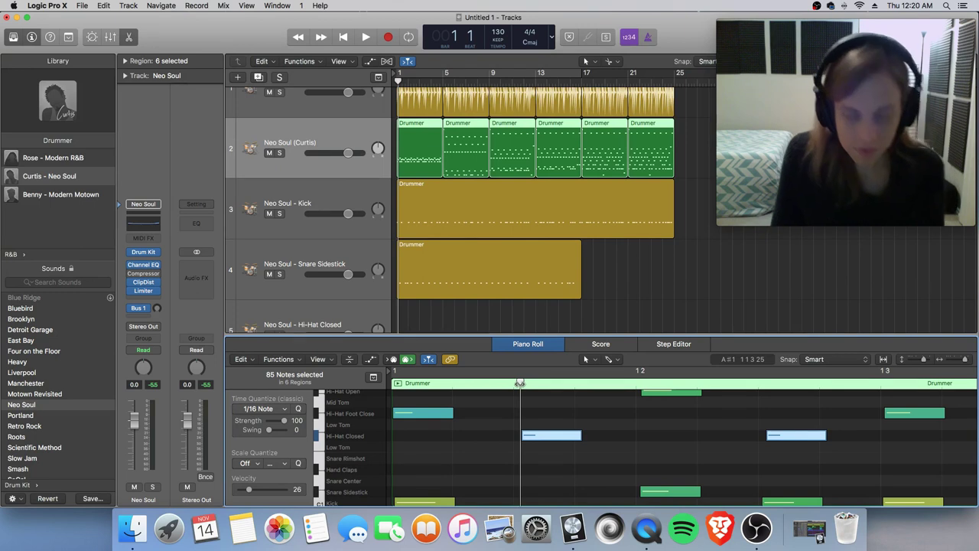
# - Place the closed hi-hat notes as a region on the Neo Soul - Hi-Hat Closed track
pyautogui.moveTo(428, 335); pyautogui.dragTo(426, 364)
pyautogui.click(361, 306)
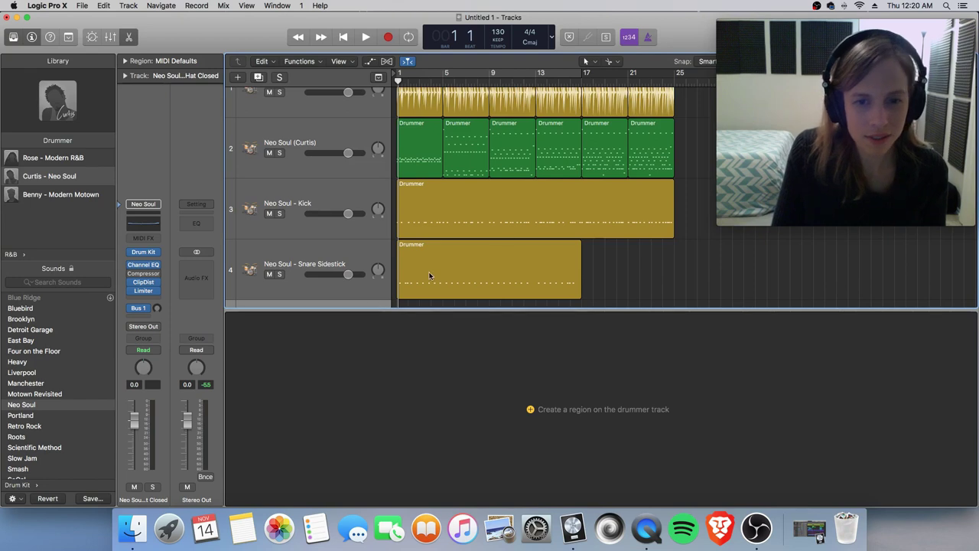
pyautogui.press('super+z')
pyautogui.press('super+shift+z')
pyautogui.press('super+z')
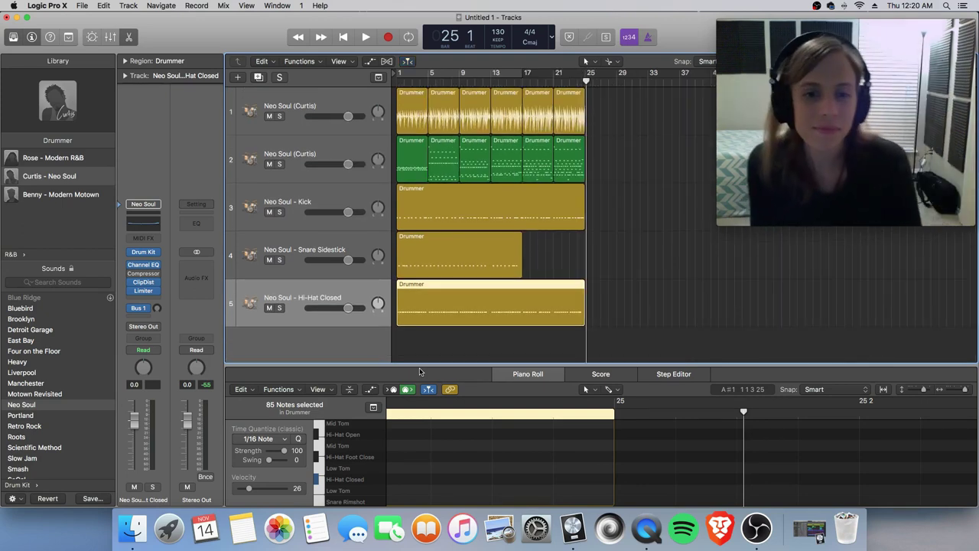
# - Solo tracks 3–5 and play them back from the beginning
pyautogui.moveTo(280, 212); pyautogui.dragTo(281, 306)
pyautogui.press('Return')
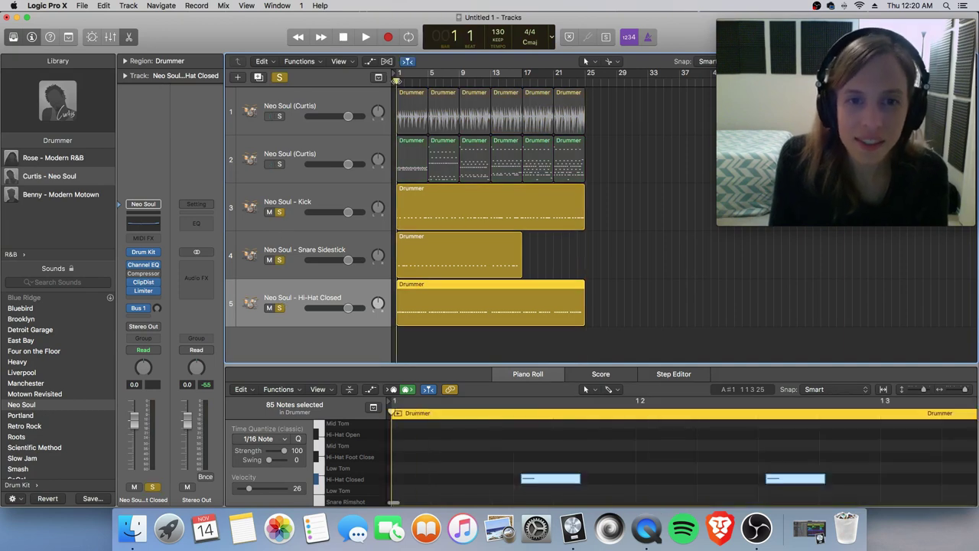
pyautogui.press('space')
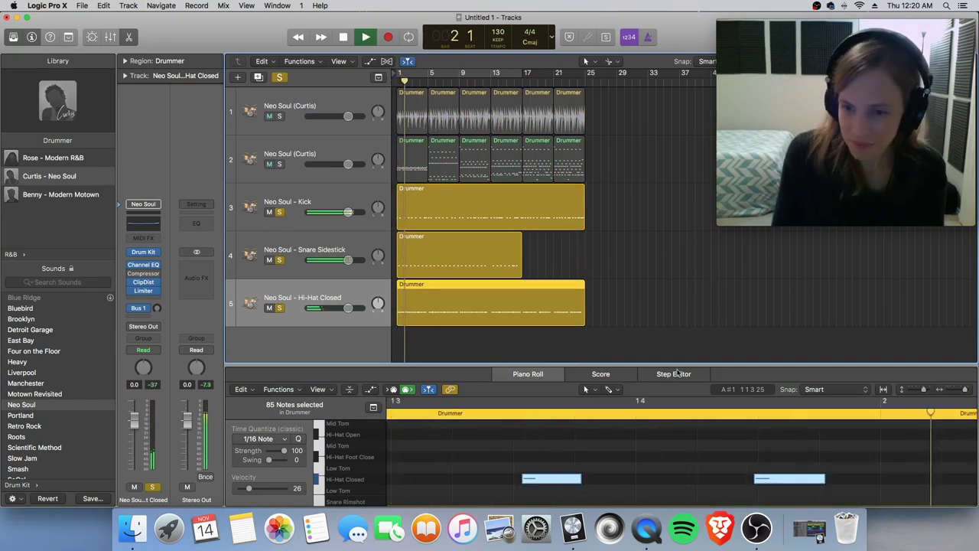
# - Show the regions of the three split tracks together in a slightly larger Piano Roll
pyautogui.click(667, 451)
pyautogui.scroll(-10, 667, 451)
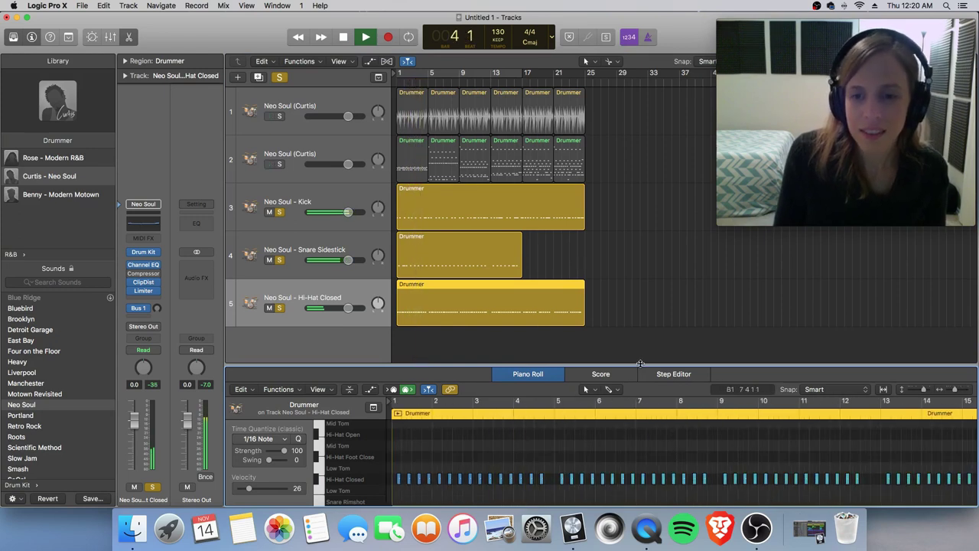
pyautogui.moveTo(650, 366); pyautogui.dragTo(650, 349)
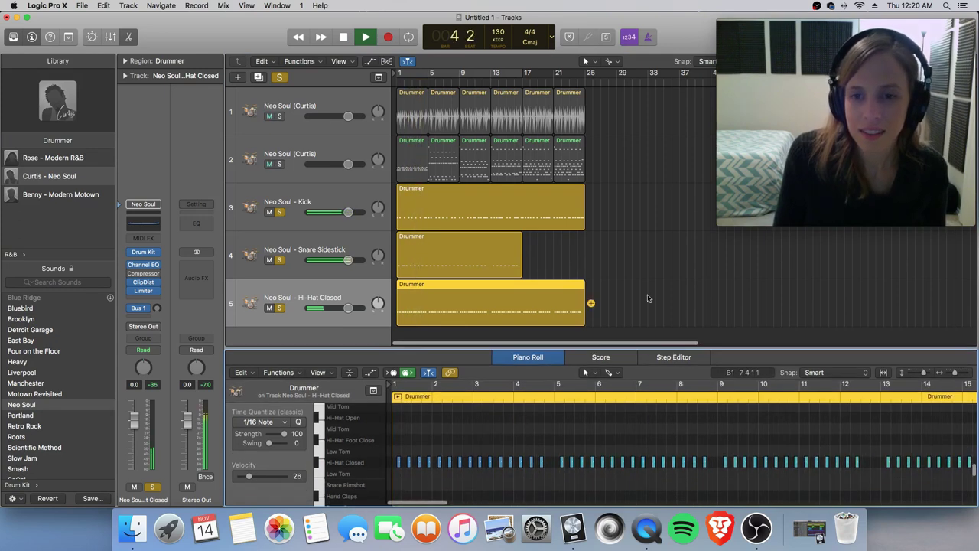
pyautogui.click(636, 238)
pyautogui.scroll(3, 637, 240)
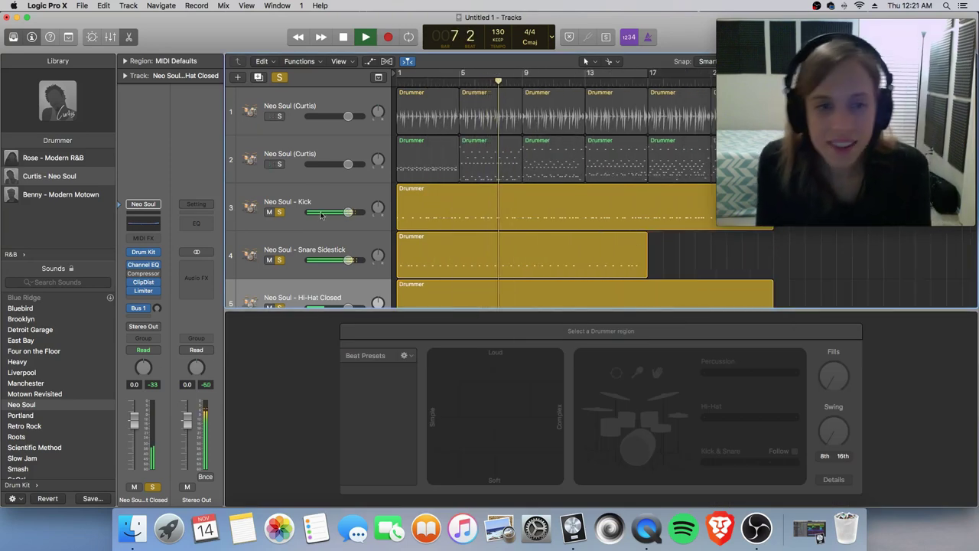
pyautogui.keyDown('shift'); pyautogui.click(347, 310); pyautogui.keyUp('shift')
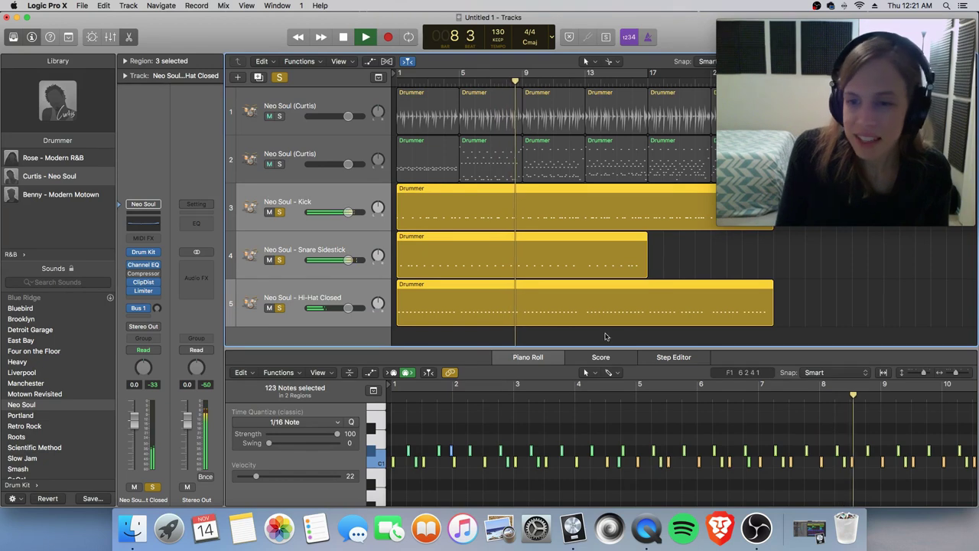
pyautogui.moveTo(955, 366); pyautogui.dragTo(956, 367)
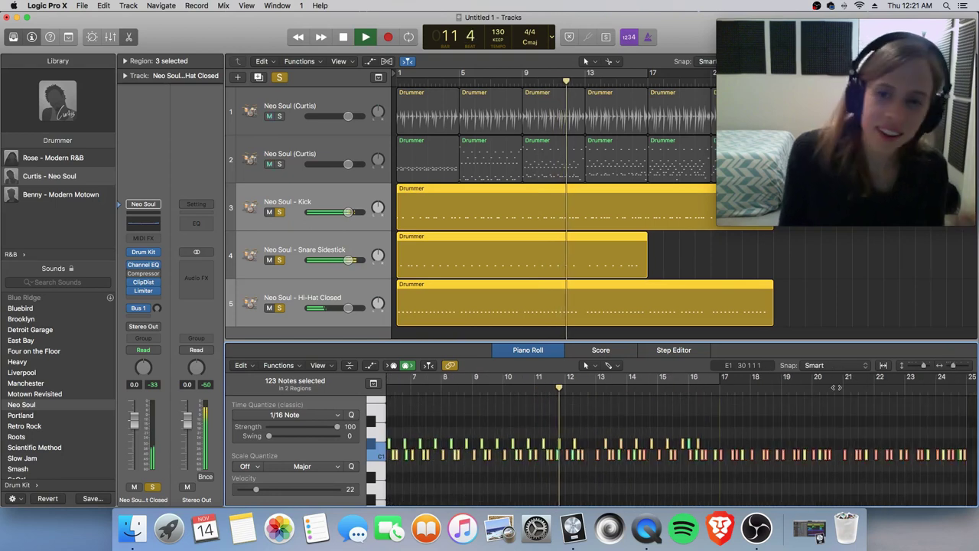